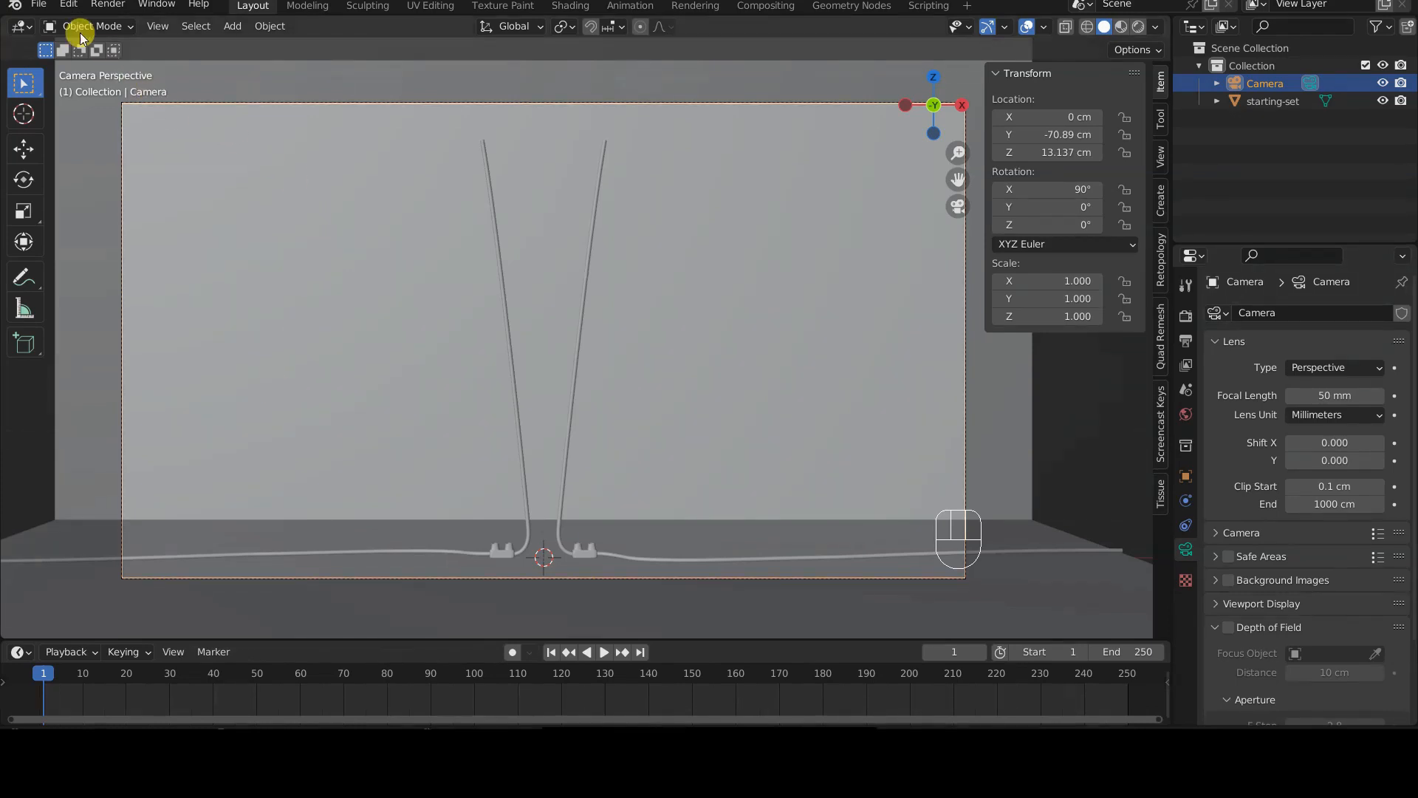
Step: Check the installed Blender version in its About information and close the splash
click(18, 6)
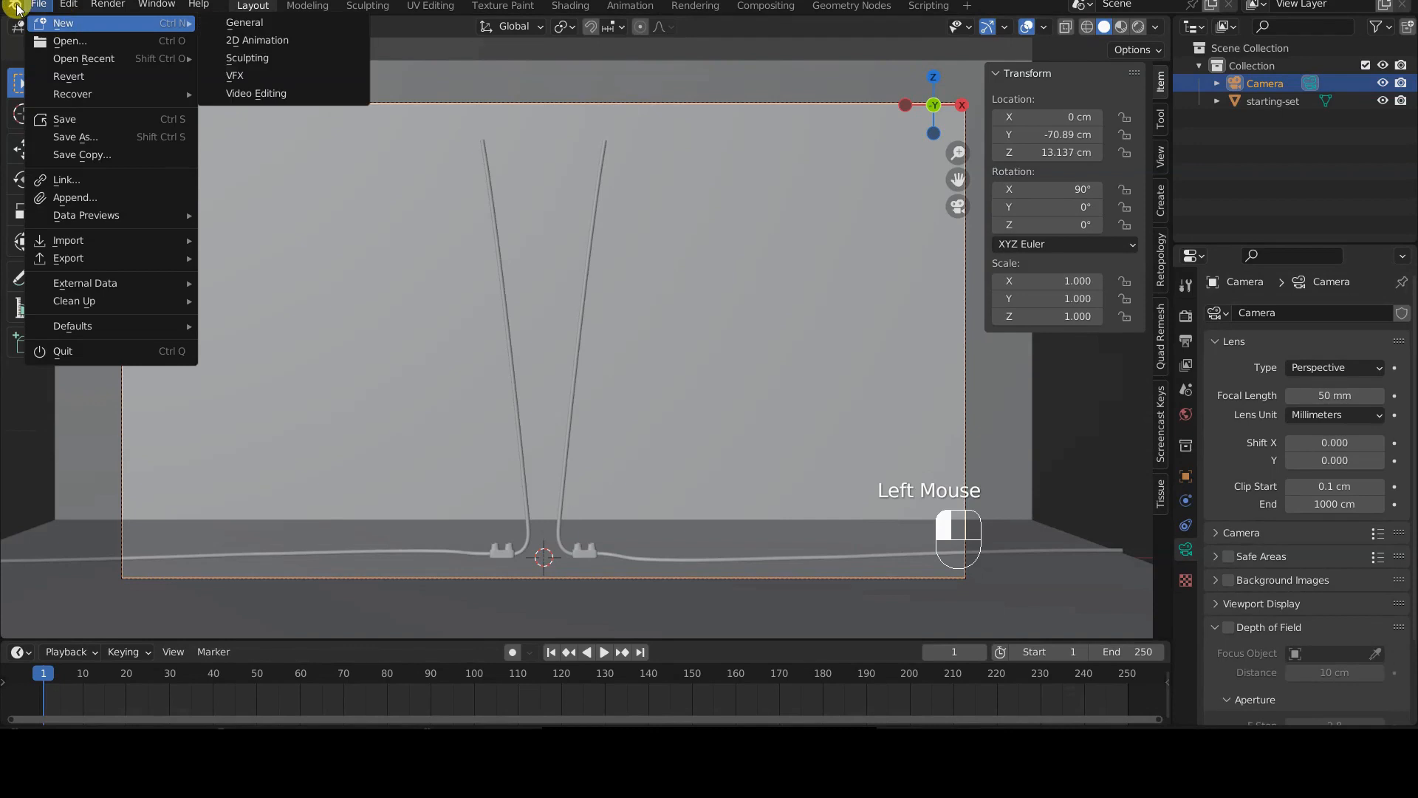
click(31, 42)
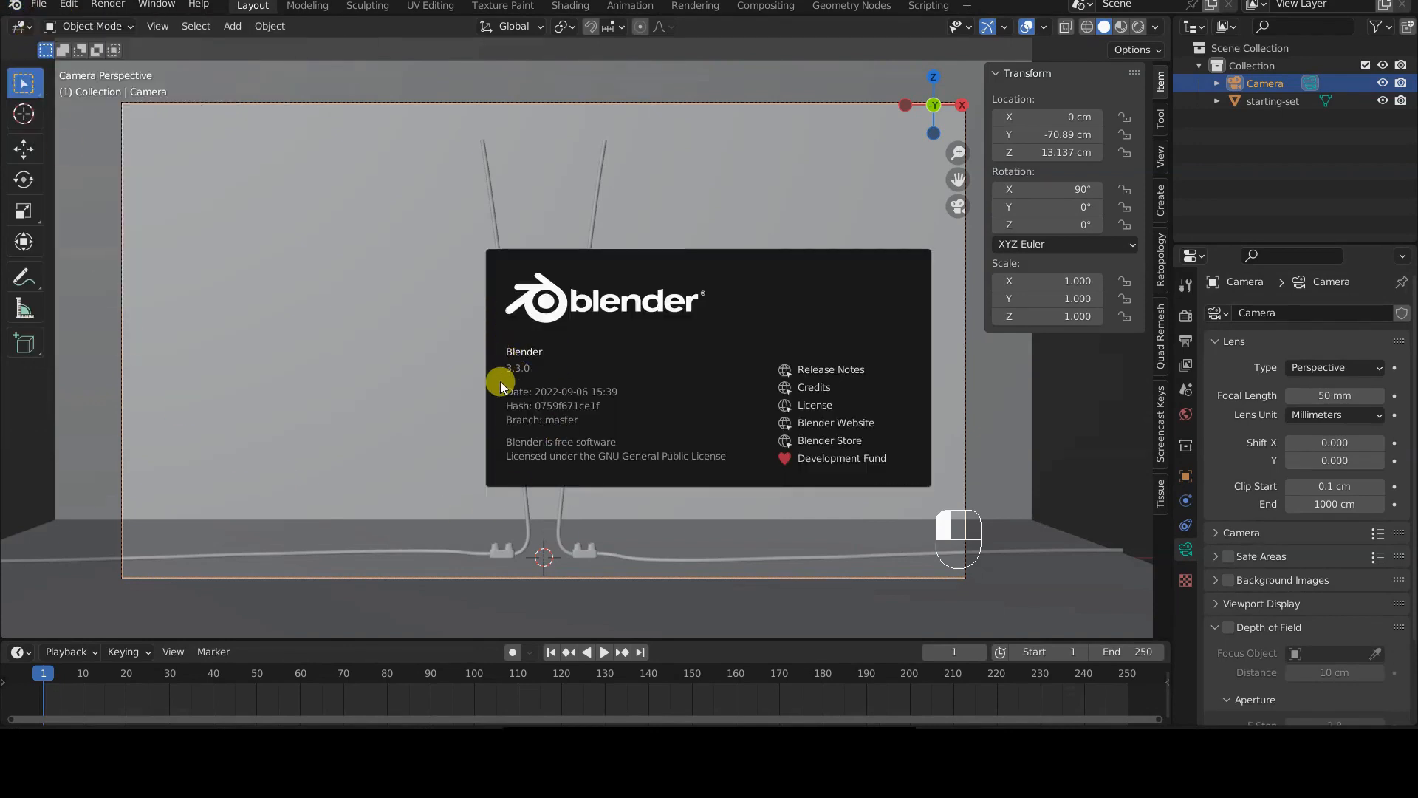
click(318, 418)
click(315, 475)
Step: Examine the starting set from an angled view, including its wire and connector mesh in Edit Mode
middle_drag(315, 476, 454, 397)
click(630, 493)
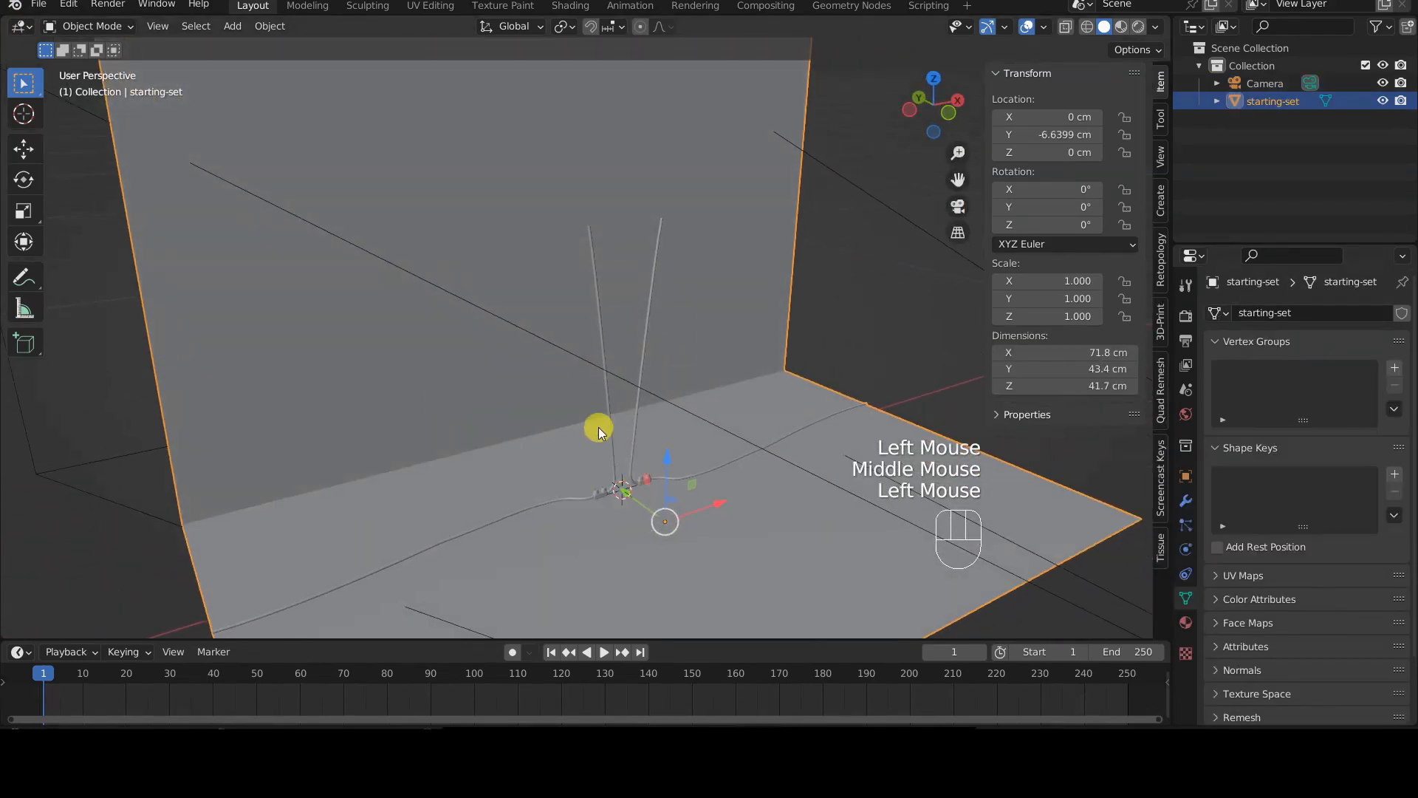
key(Tab)
scroll(643, 459, up, 3)
shift+middle_drag(686, 498, 613, 317)
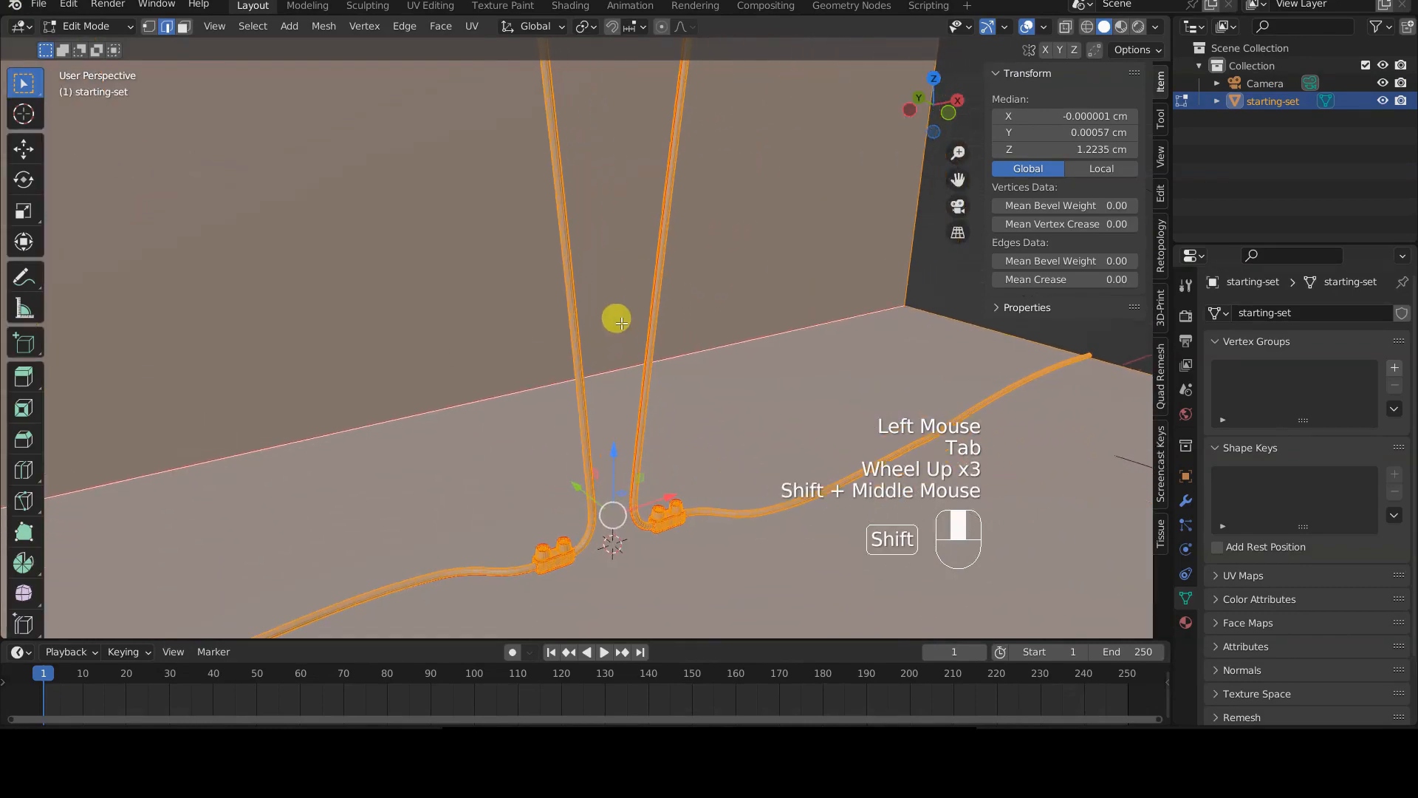
scroll(589, 326, up, 1)
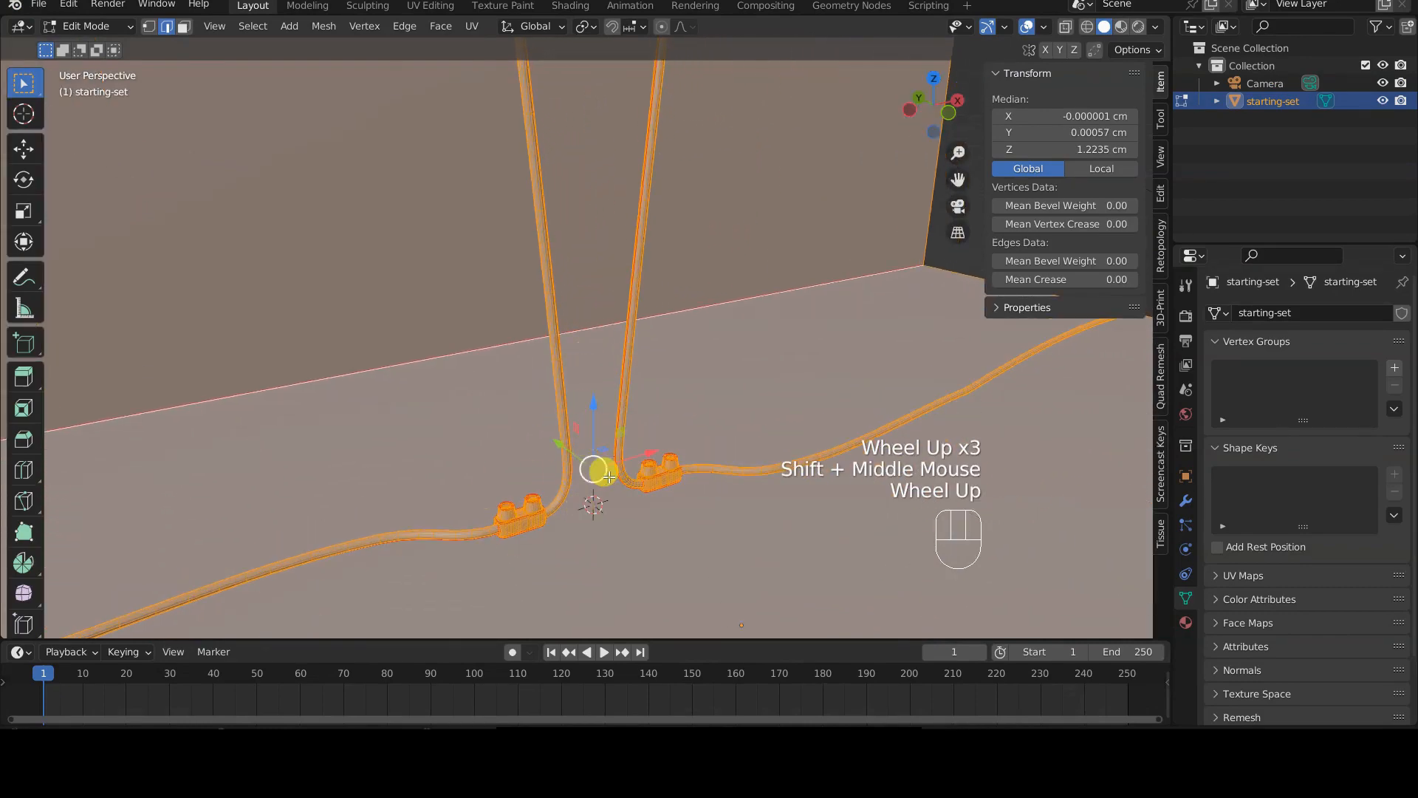
key(Tab)
scroll(599, 471, up, 1)
scroll(605, 475, down, 4)
shift+middle_drag(640, 399, 651, 509)
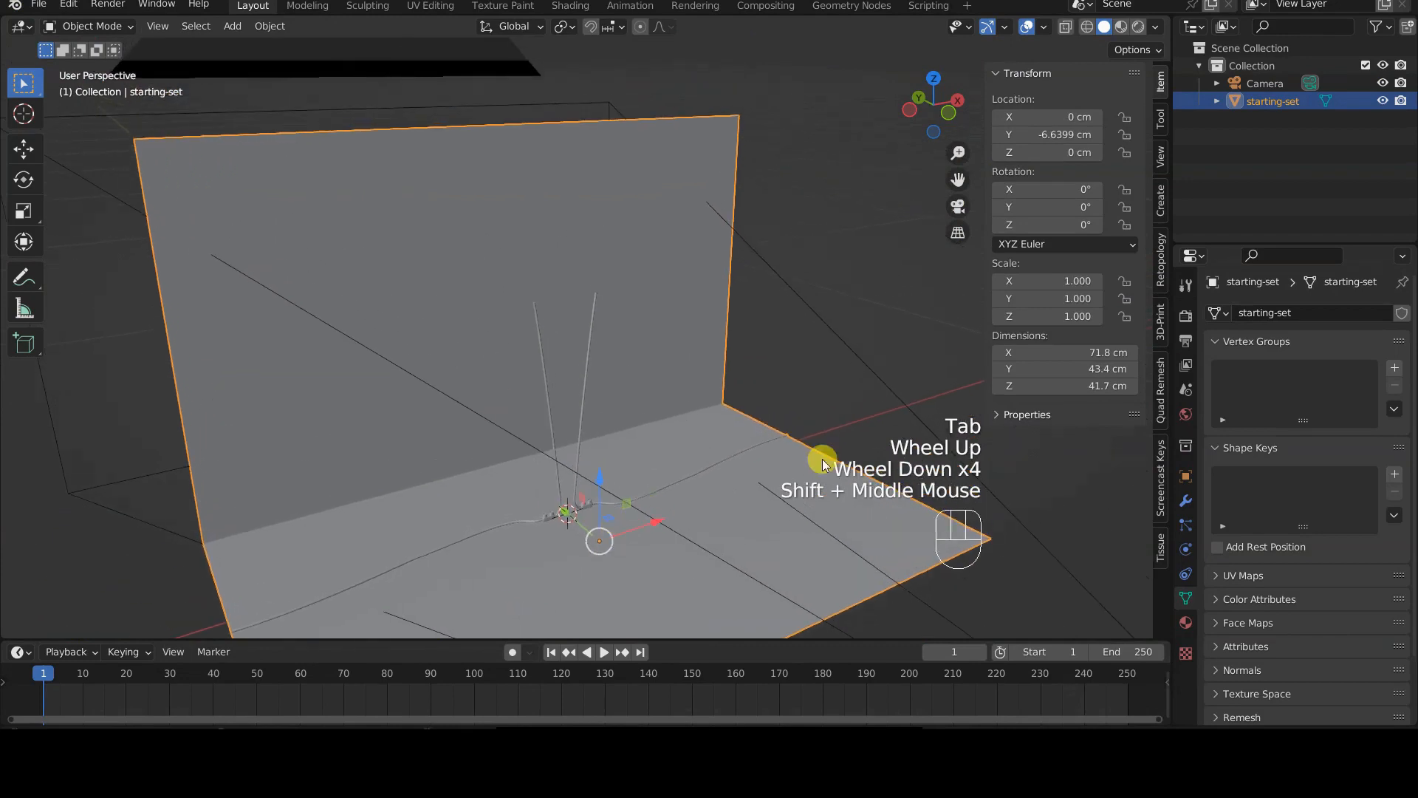
Step: Examine how the camera is placed relative to the wall and floor of the set, and return to the camera view
click(1216, 100)
click(1217, 100)
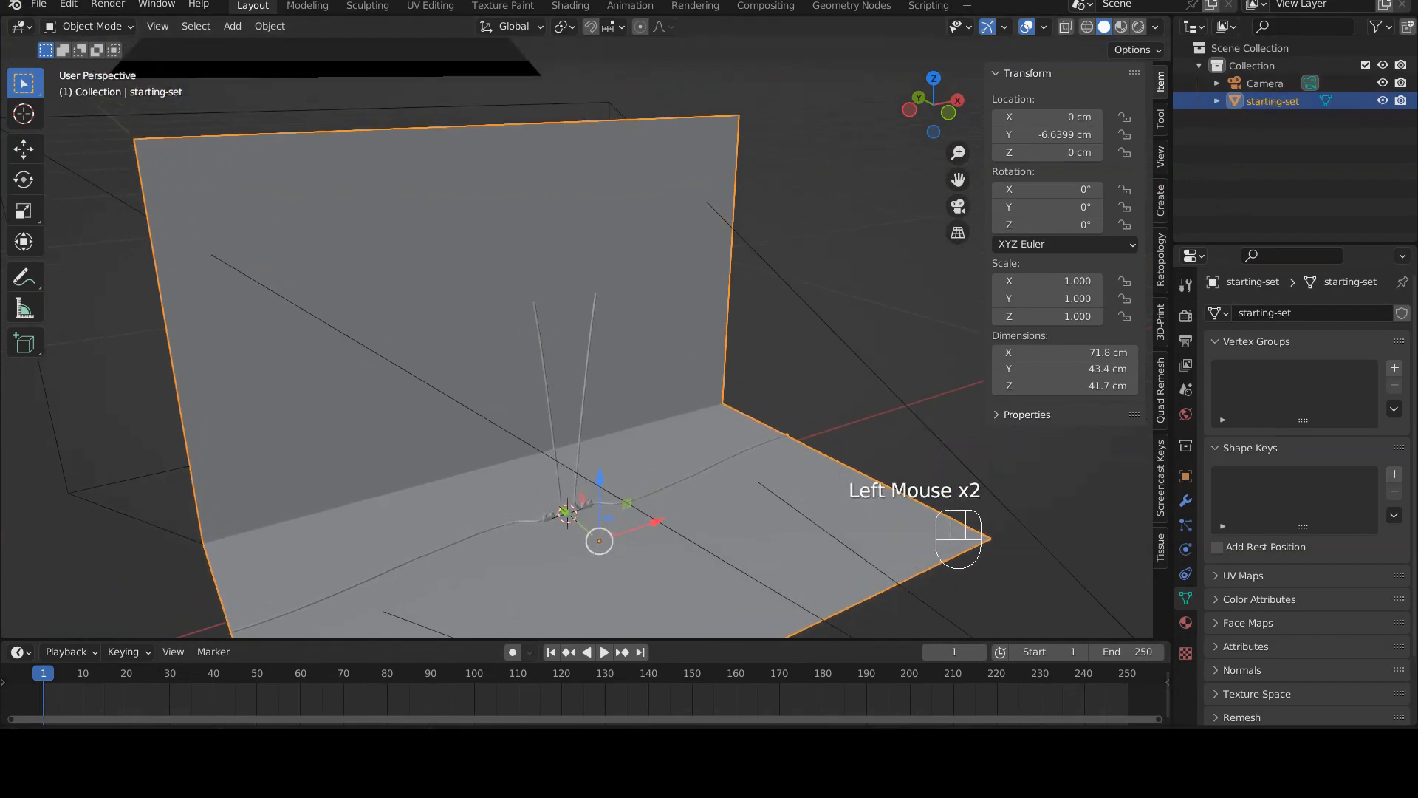
click(855, 475)
scroll(855, 475, down, 3)
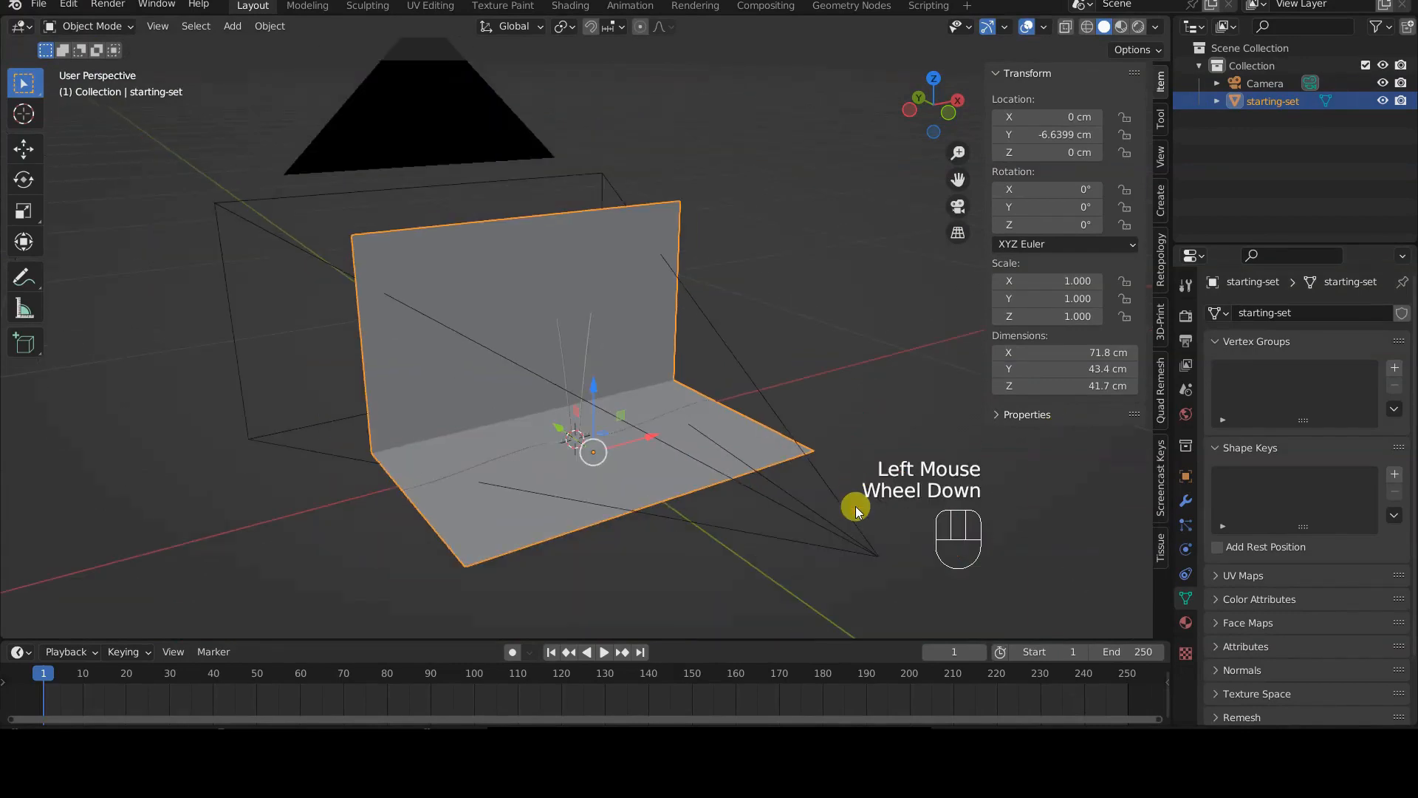
click(855, 552)
scroll(738, 497, down, 2)
mouse_move(738, 498)
middle_down()
mouse_move(805, 499)
mouse_move(801, 482)
mouse_move(727, 482)
middle_up()
key(KP_0)
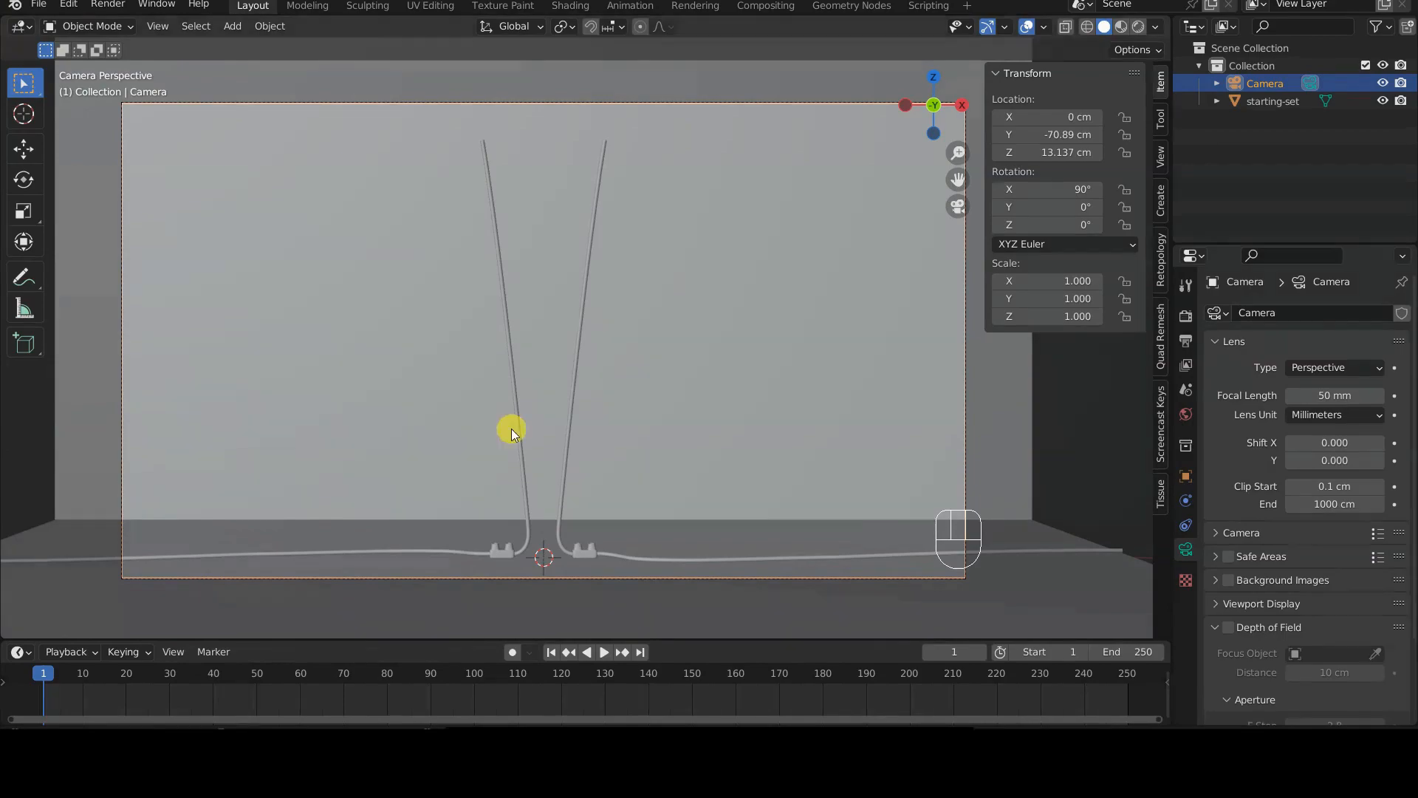
Step: Select the starting set and preview the camera view in Rendered shading
click(790, 385)
key(z)
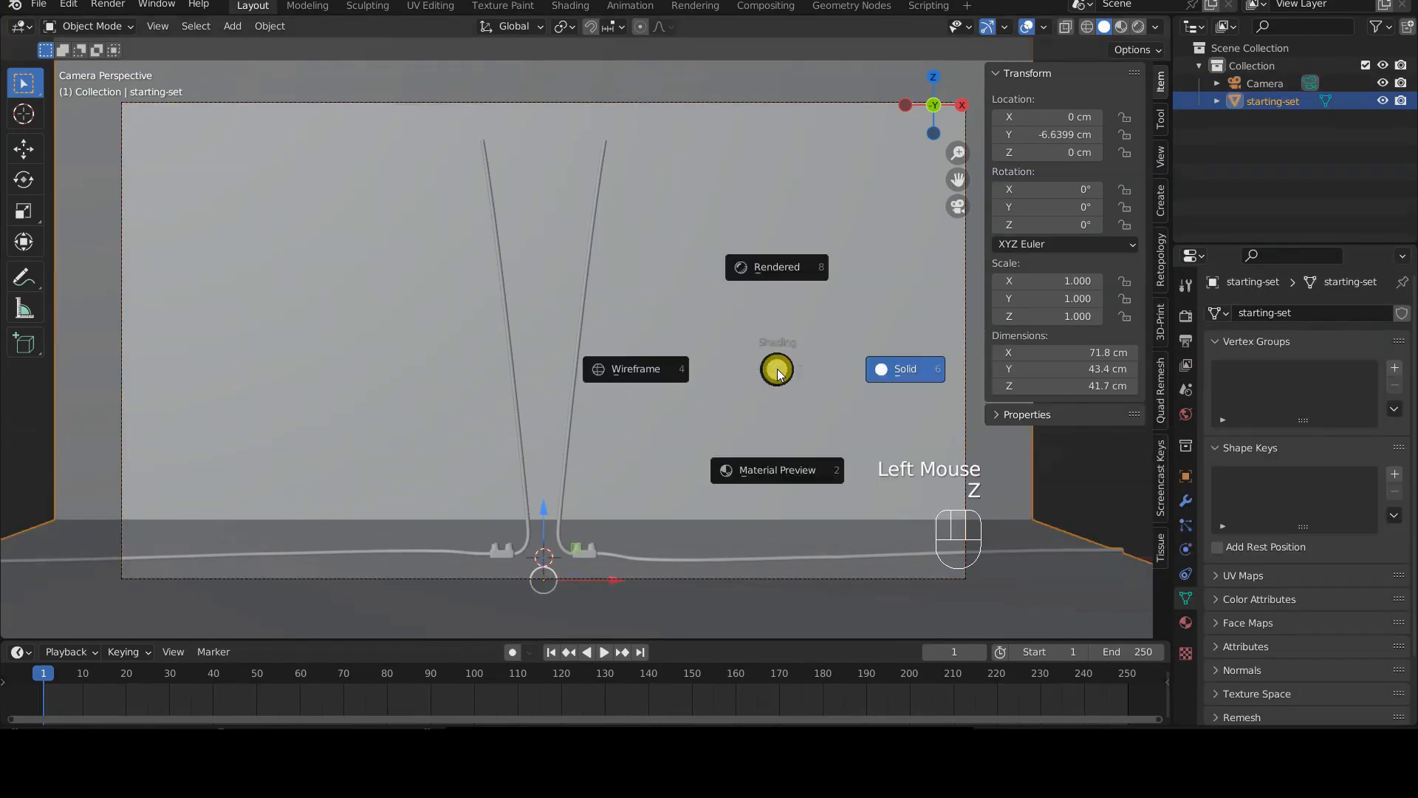
click(795, 272)
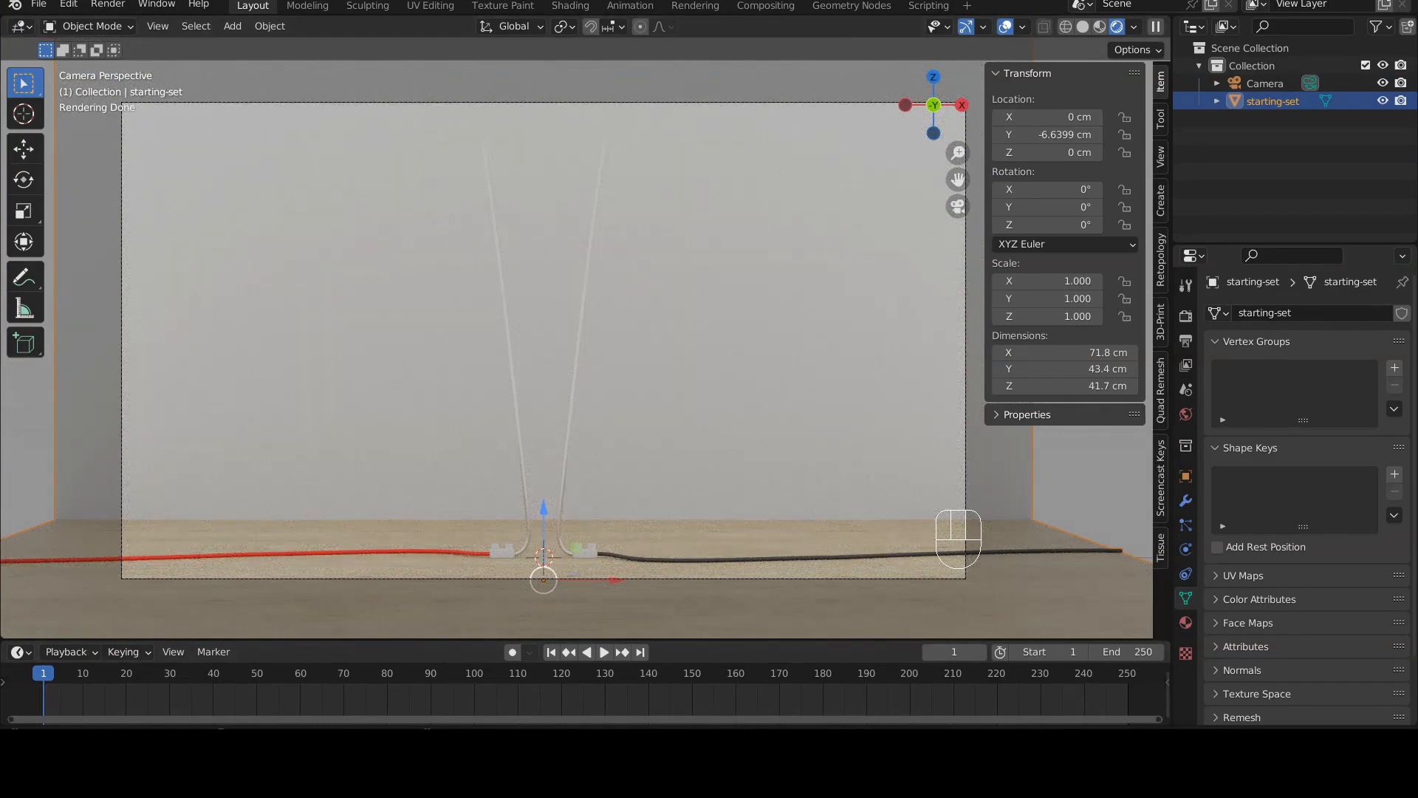
Step: Set the world background colour to black and switch the viewport to Solid shading
click(1186, 414)
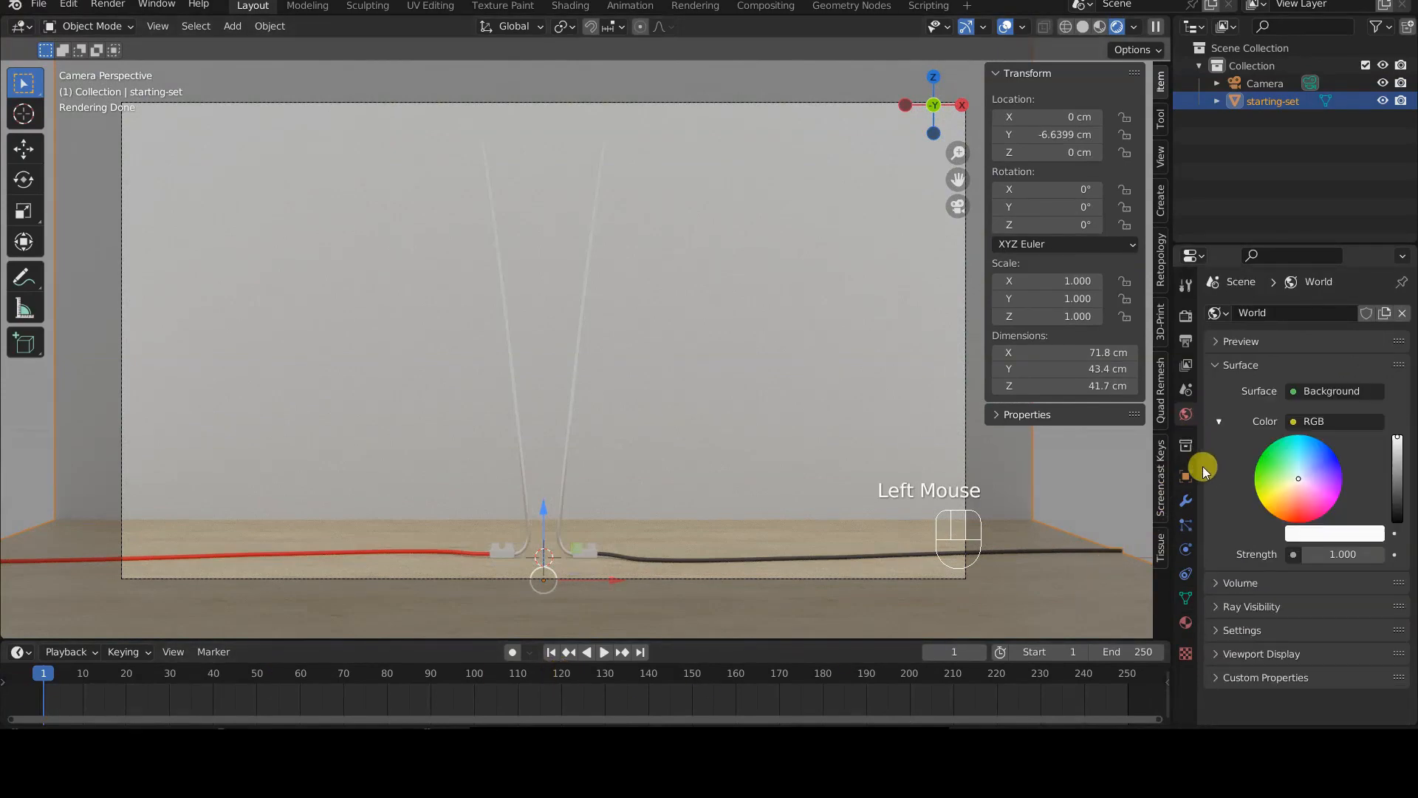
click(1397, 509)
drag(1397, 509, 1398, 522)
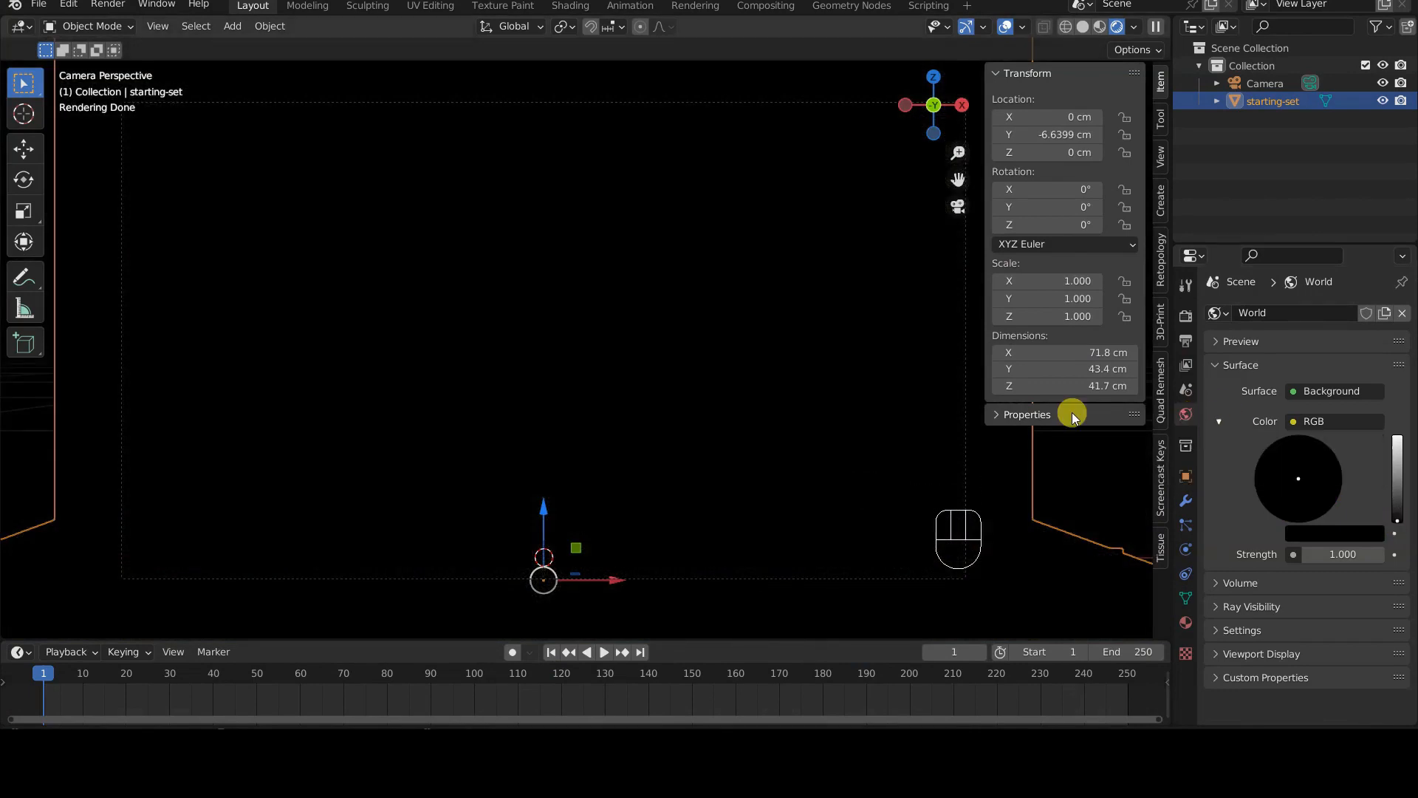
key(z)
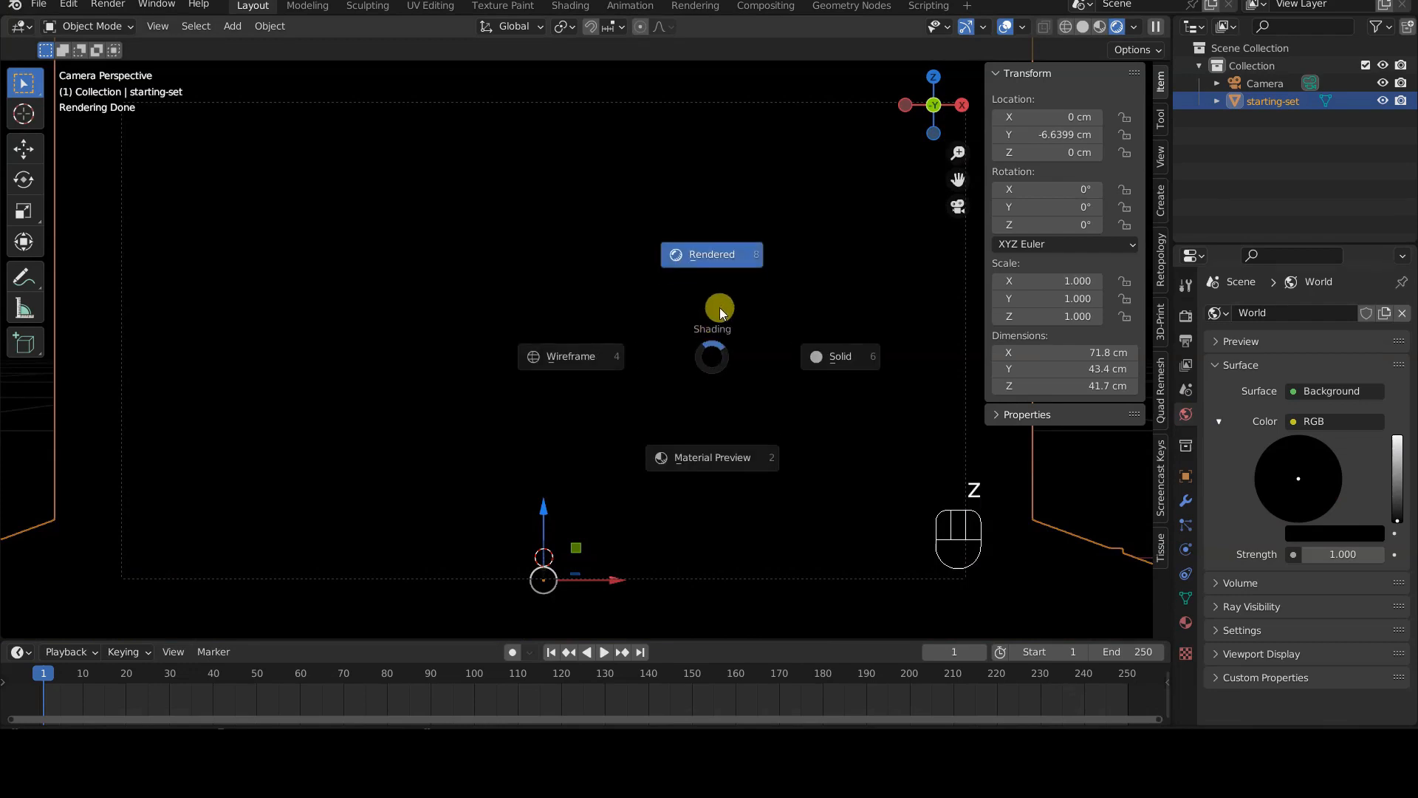
click(831, 357)
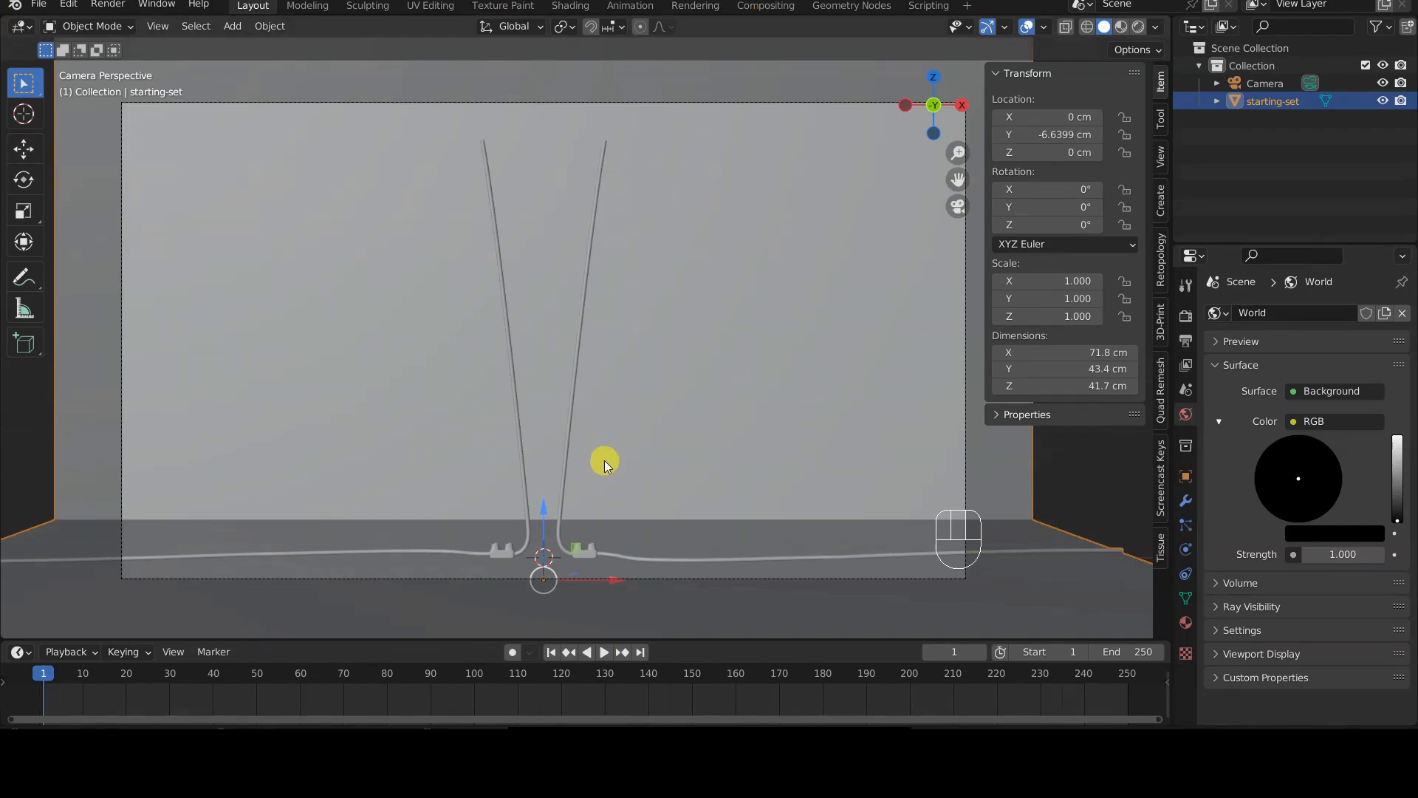
Step: Open the starting-set mesh for editing around the two connectors and deselect all its geometry
shift+middle_drag(600, 507, 636, 333)
scroll(636, 374, up, 3)
click(613, 392)
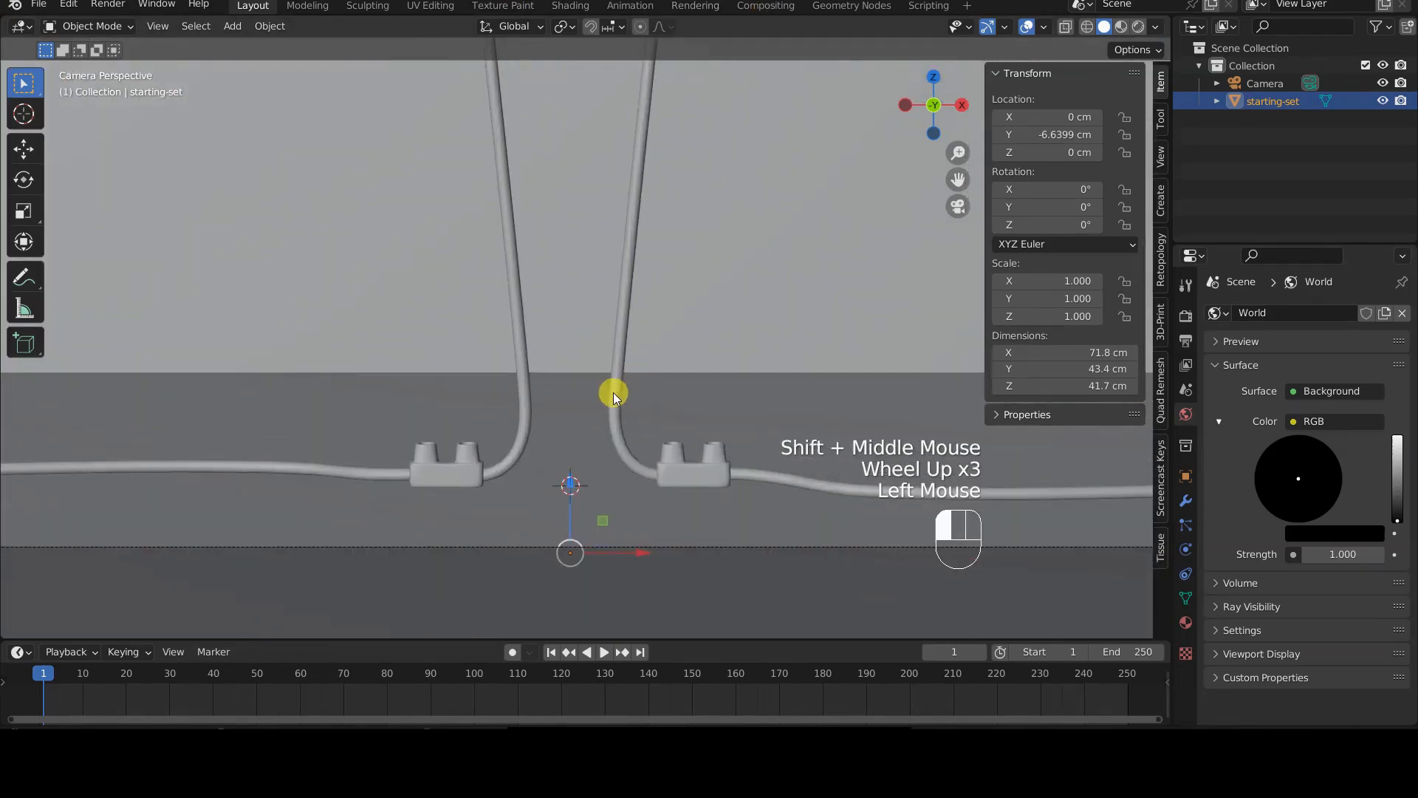
scroll(593, 383, up, 1)
shift+middle_drag(592, 382, 627, 354)
key(Tab)
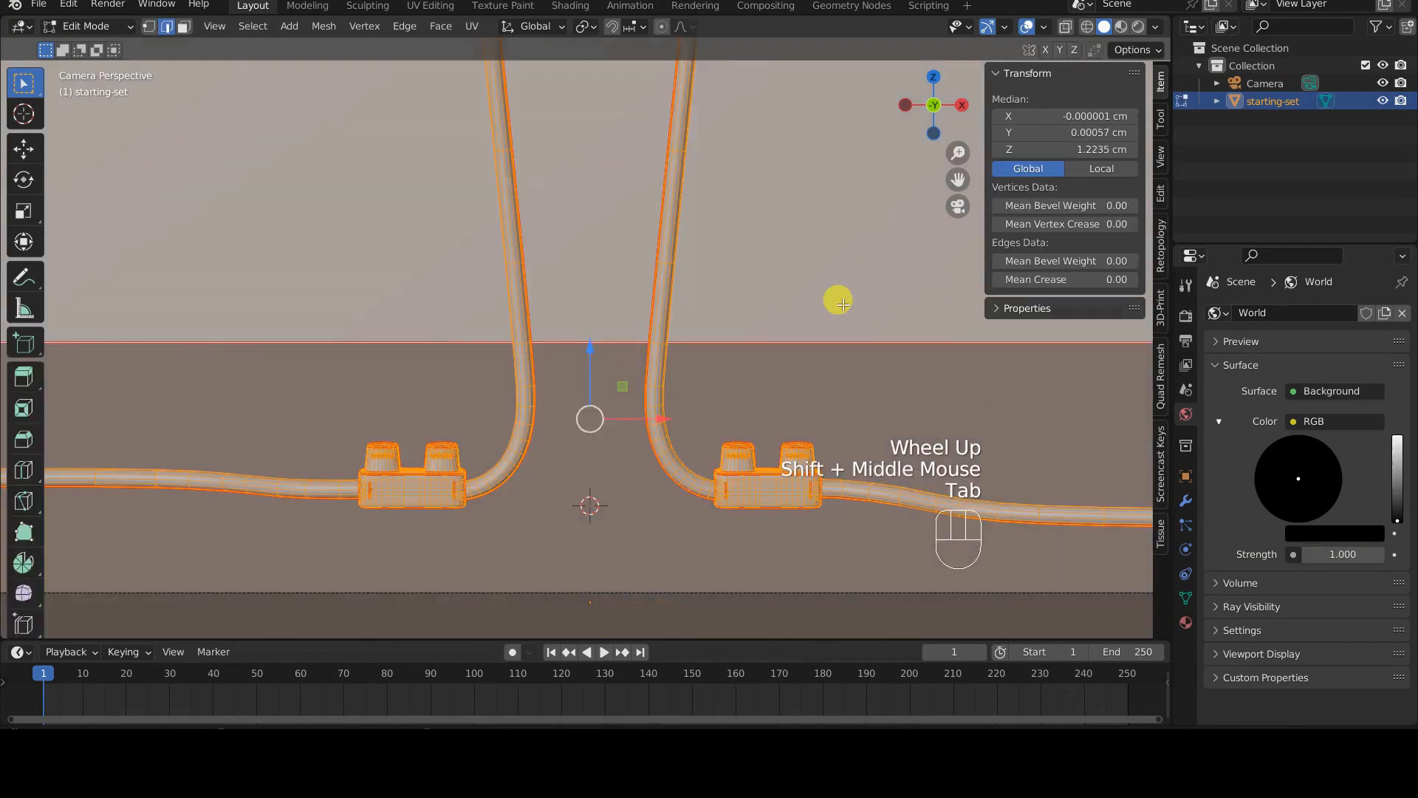
key(a)
key(alt+a)
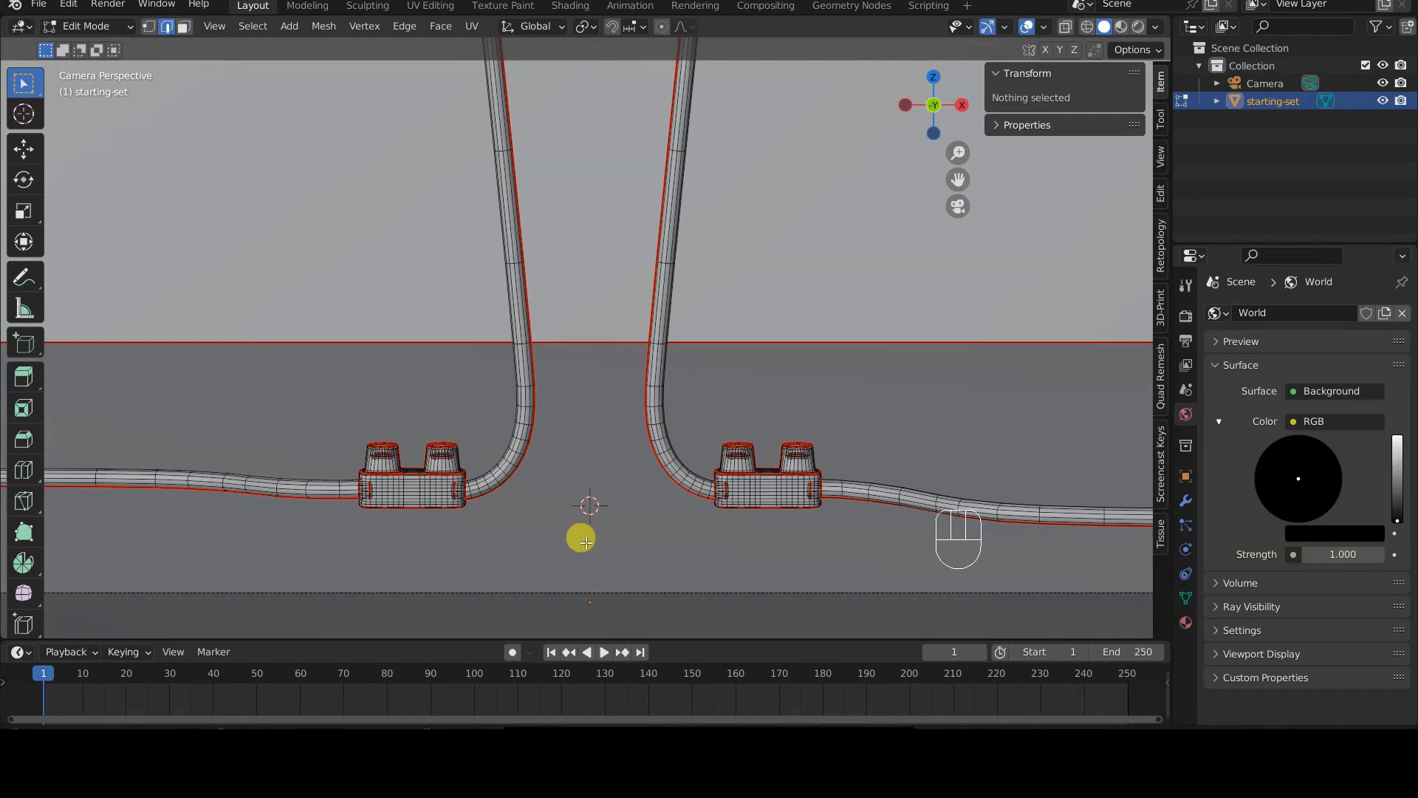
Step: Select the edge loops where both vertical wires start to bend and snap the 3D cursor to the selection
scroll(579, 538, up, 2)
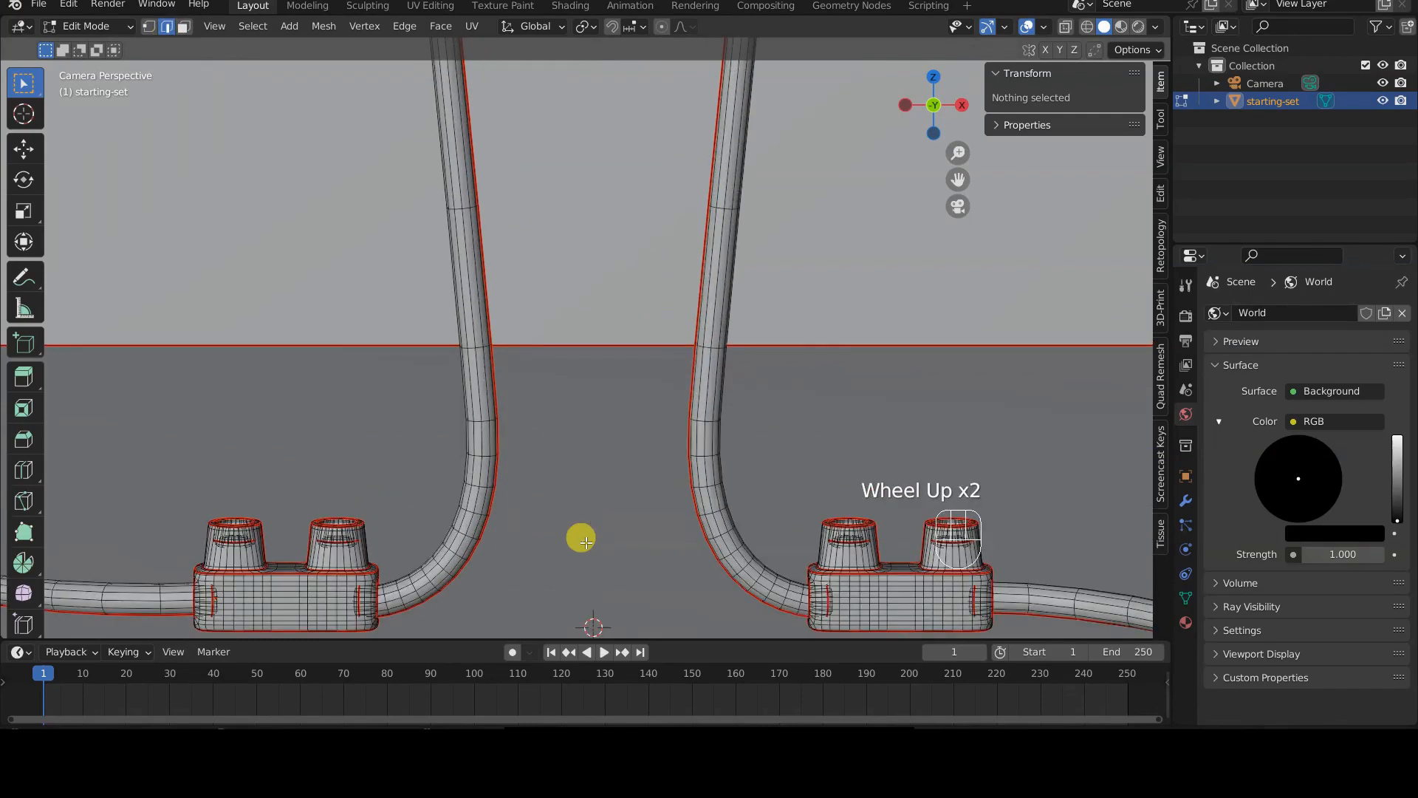
alt+click(485, 453)
alt+click(485, 453)
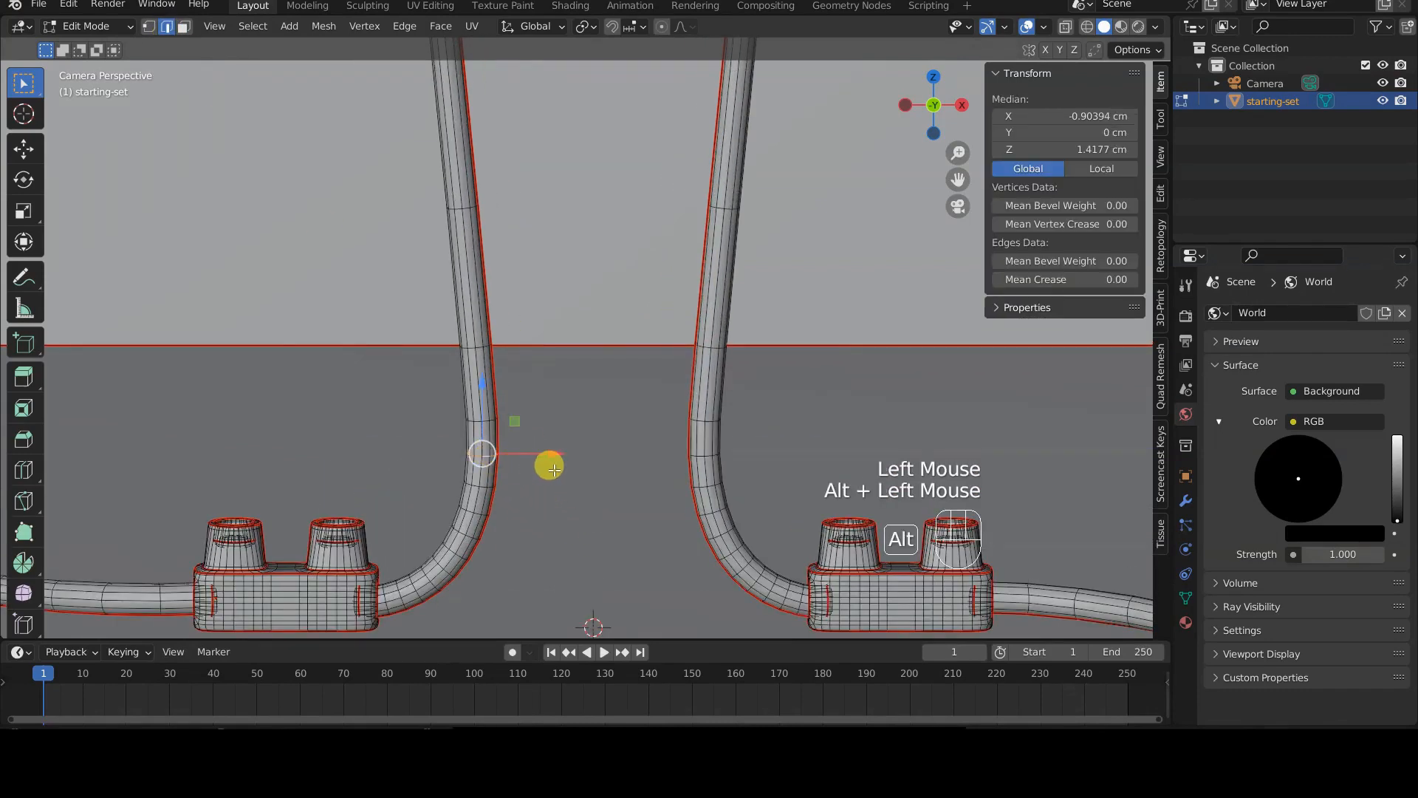
alt+shift+click(699, 455)
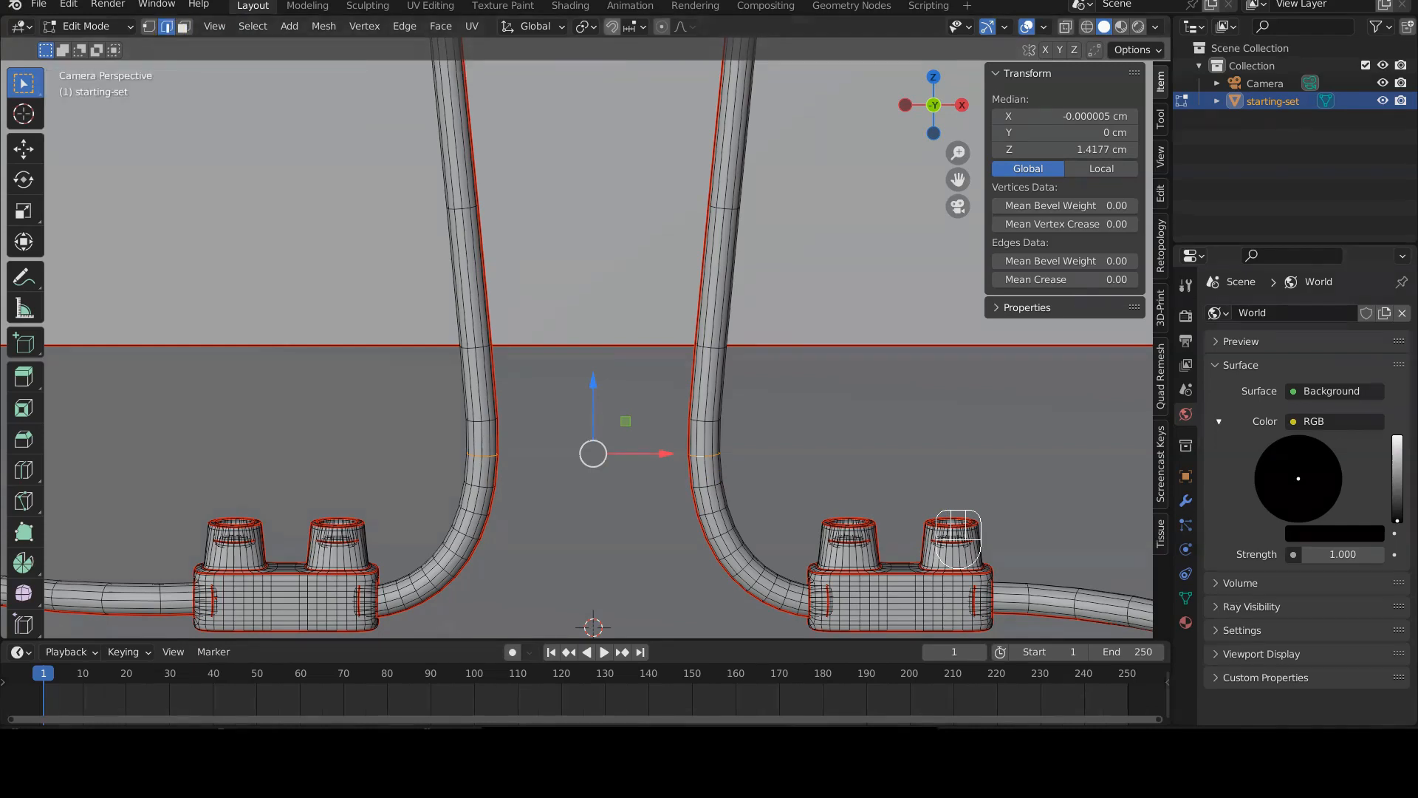
key(shift+s)
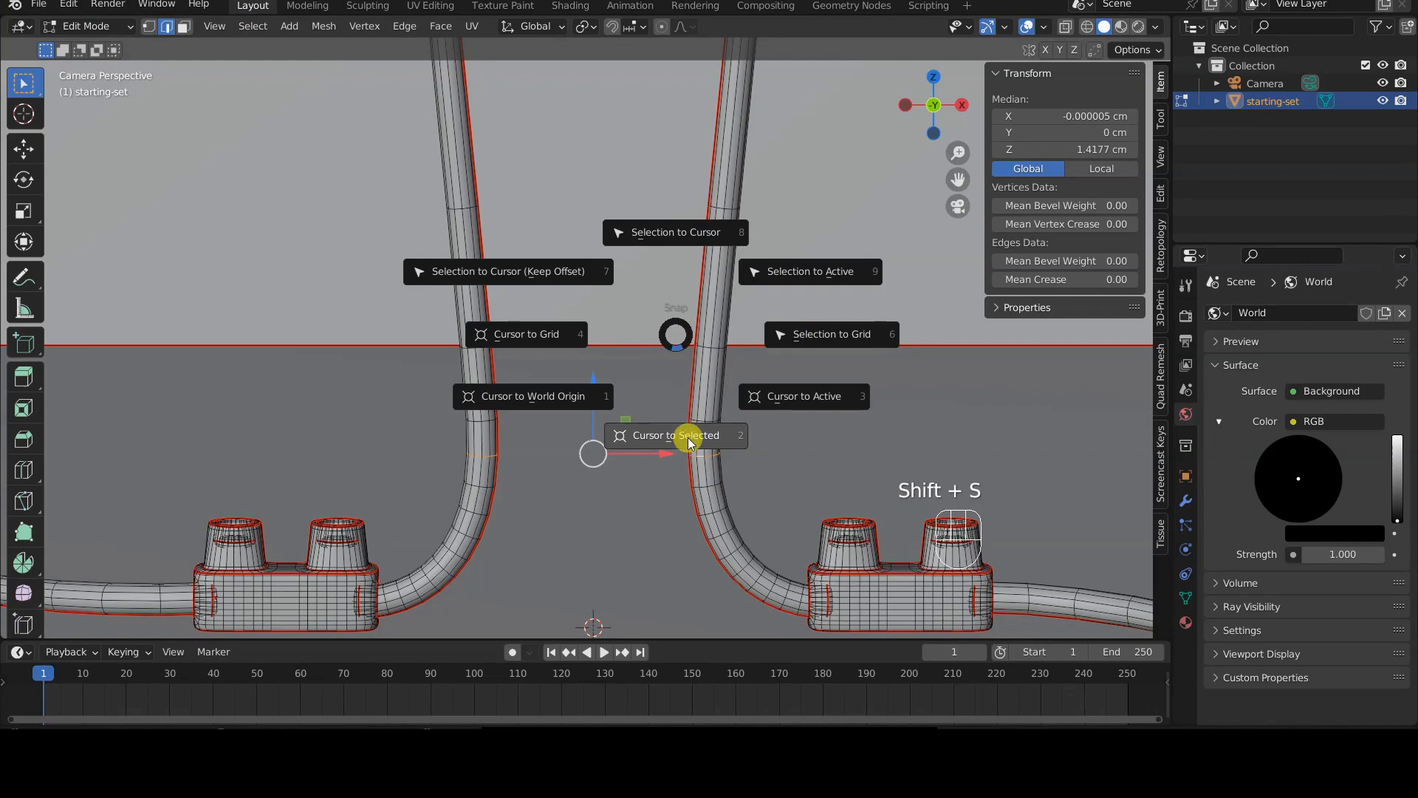
click(691, 442)
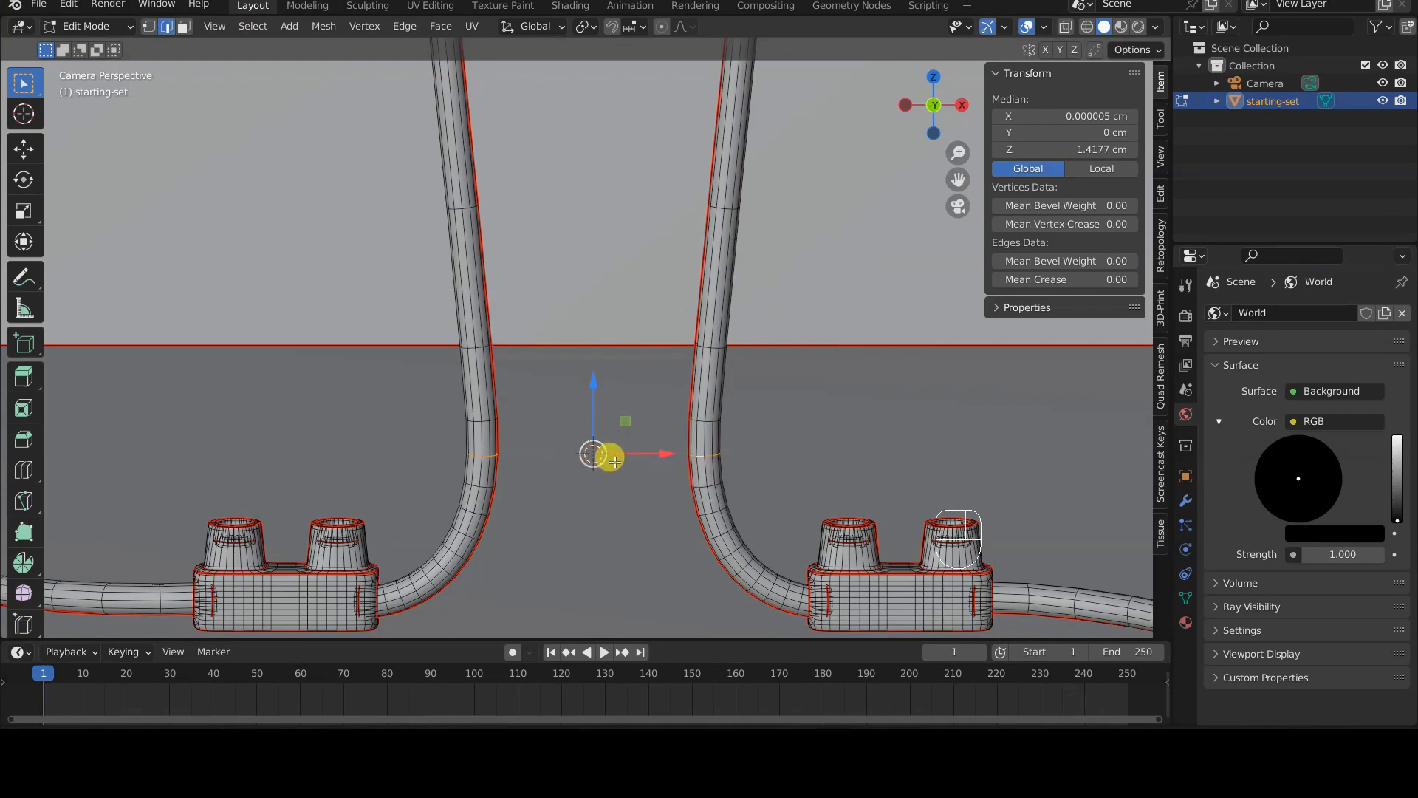
Step: Leave Edit Mode and add a Path curve at the 3D cursor between the two wires
key(Tab)
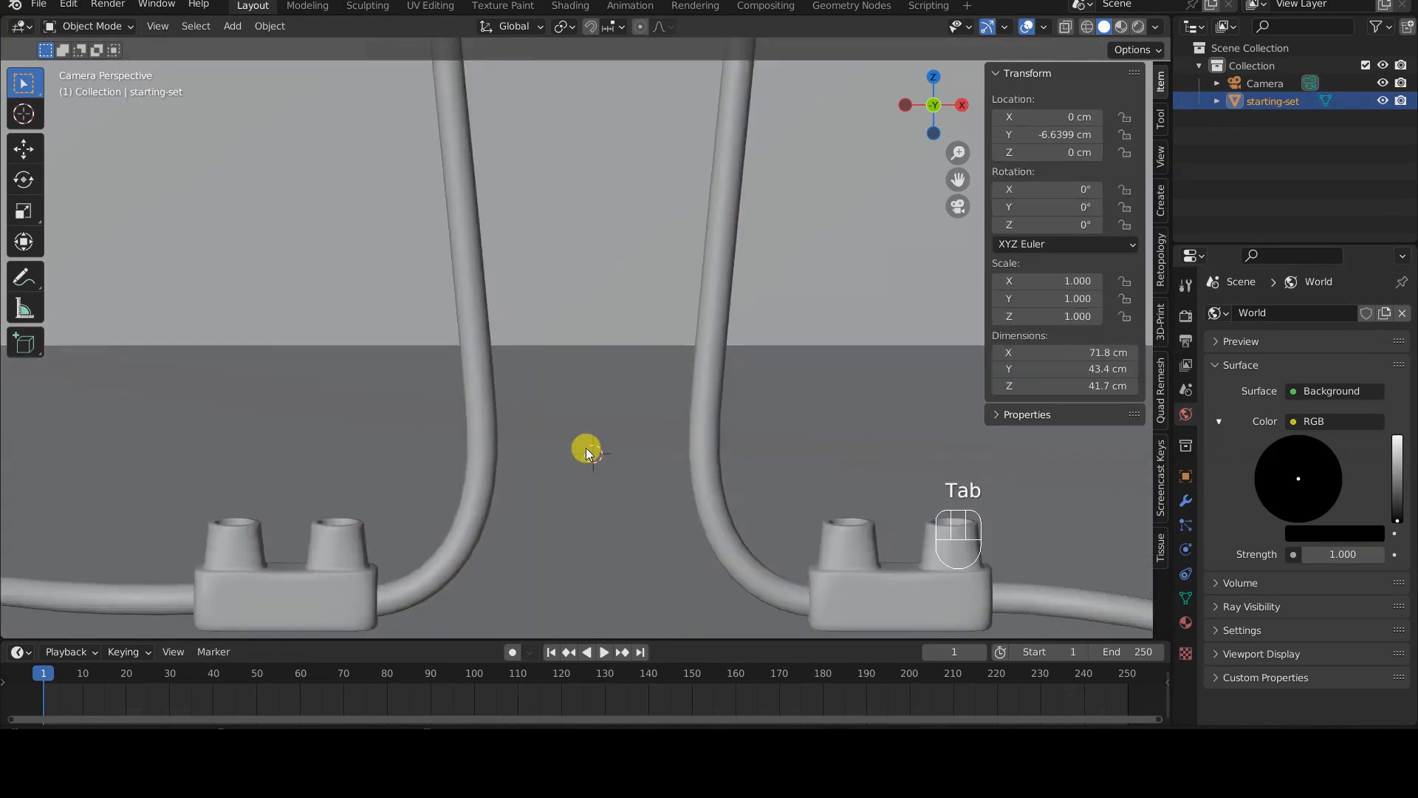
key(shift+a)
mouse_move(621, 236)
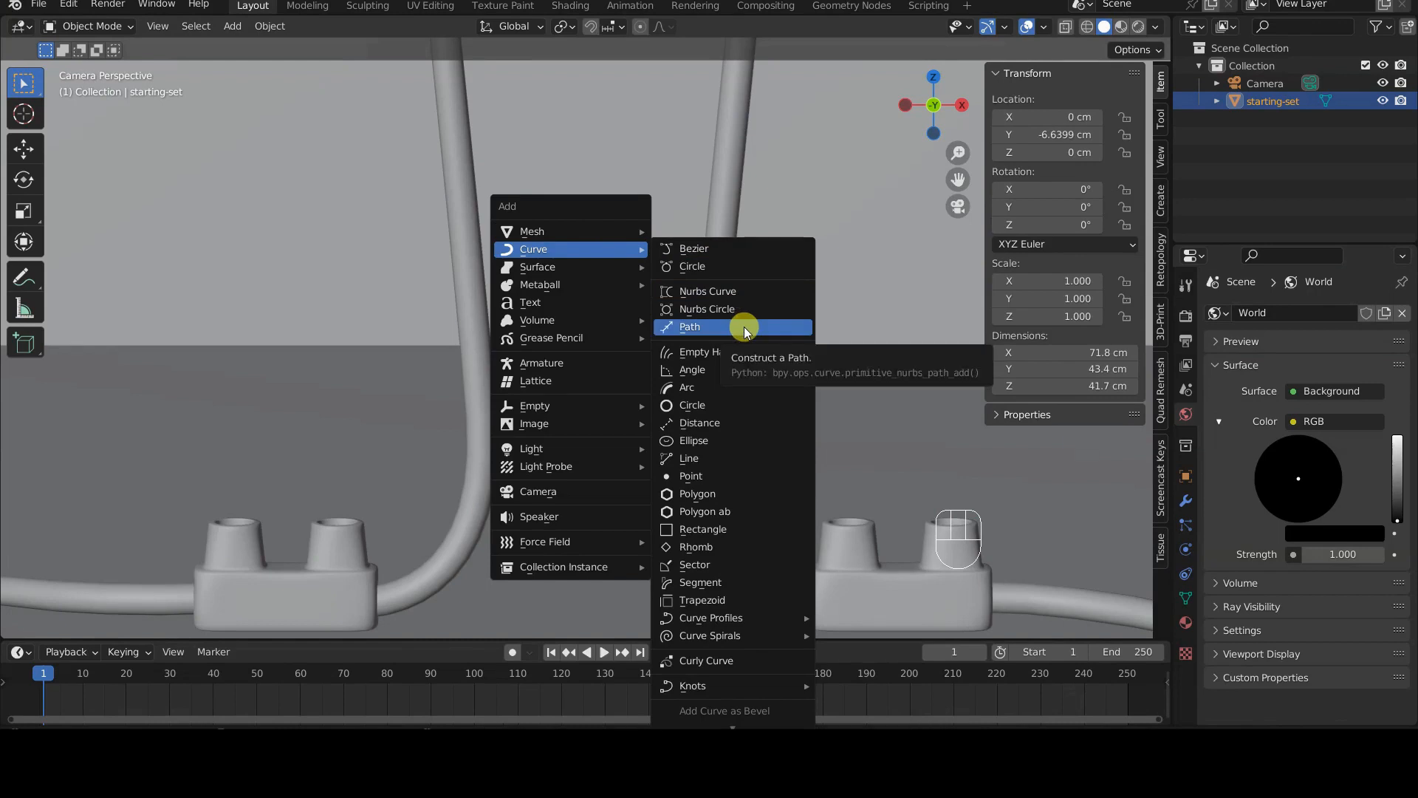
click(743, 326)
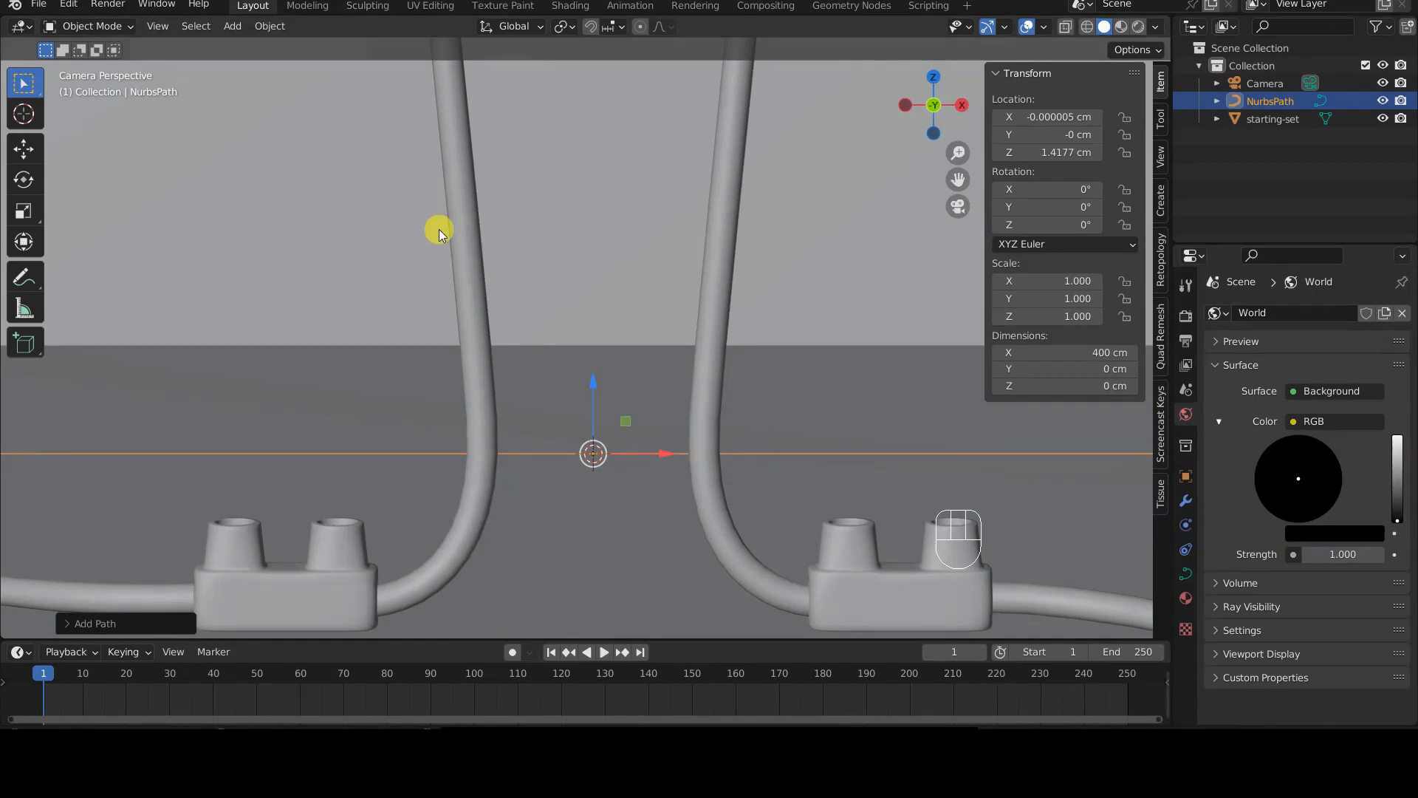
Step: Scale the path down along the X axis to about 46 cm
middle_drag(437, 228, 475, 316)
scroll(492, 326, down, 2)
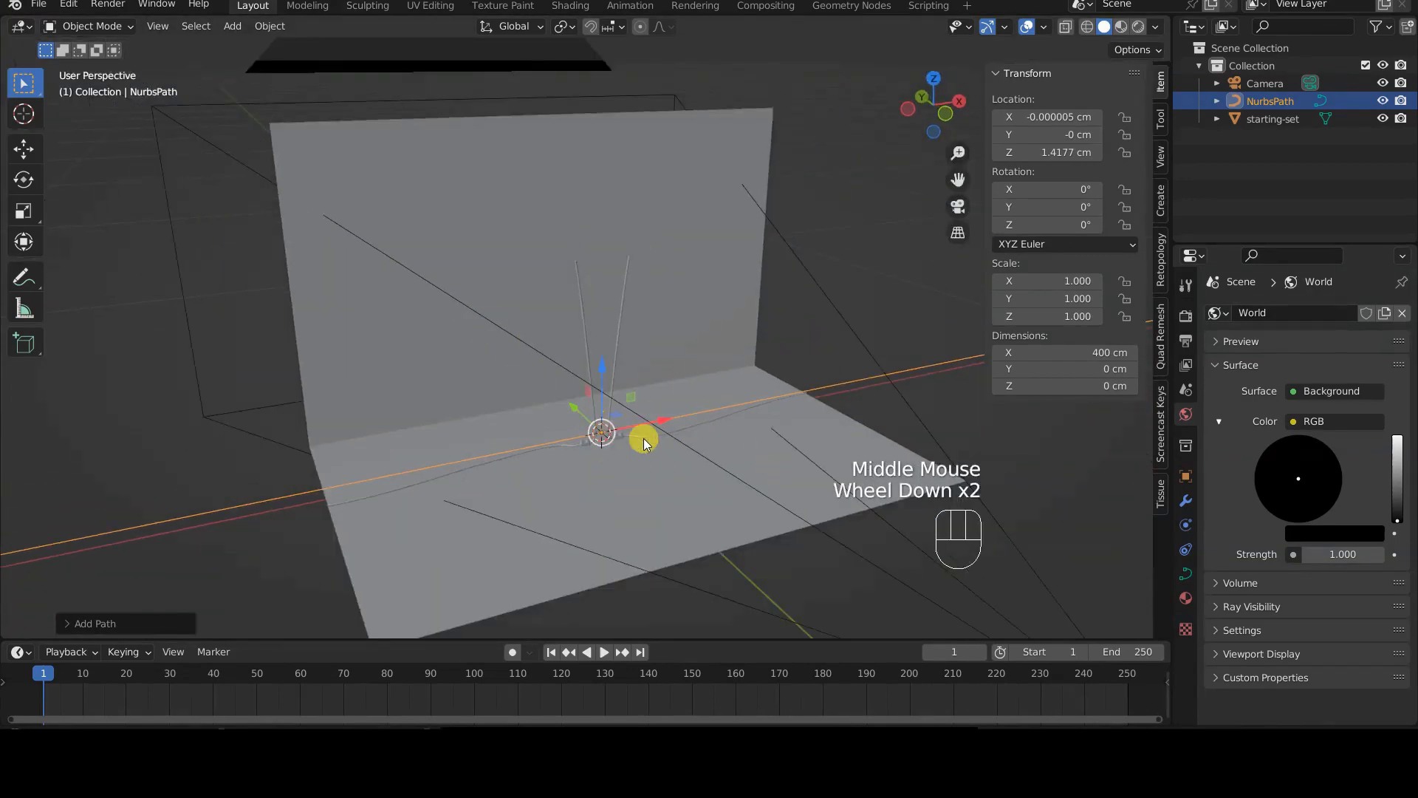
key(s)
key(x)
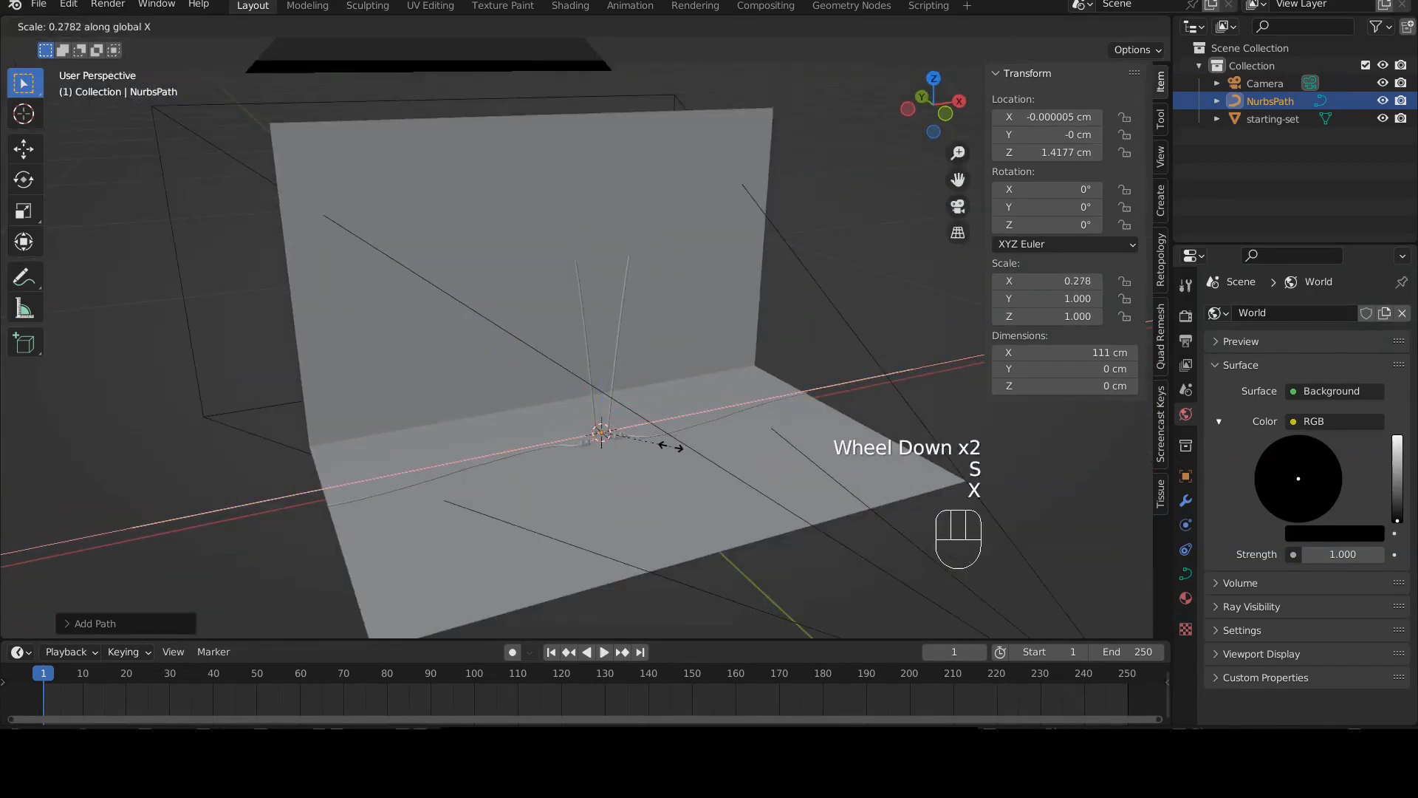
click(627, 447)
scroll(668, 478, up, 2)
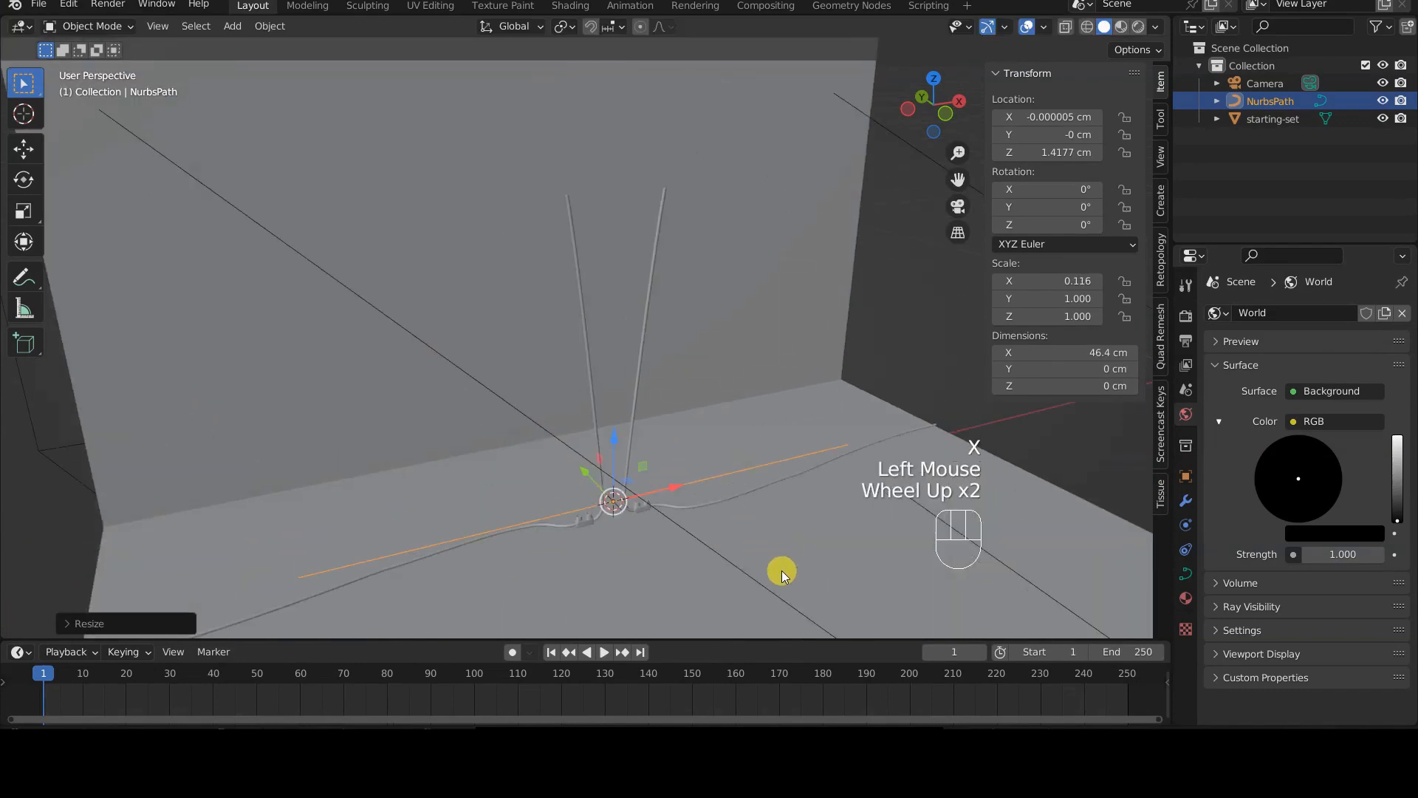
Step: Scale the path further down along X to about 1.76 cm so it spans the gap between the wires
key(s)
key(x)
click(639, 513)
shift+middle_drag(639, 514, 693, 441)
scroll(645, 408, up, 4)
shift+scroll(717, 452, up, 1)
scroll(693, 440, up, 1)
key(s)
key(x)
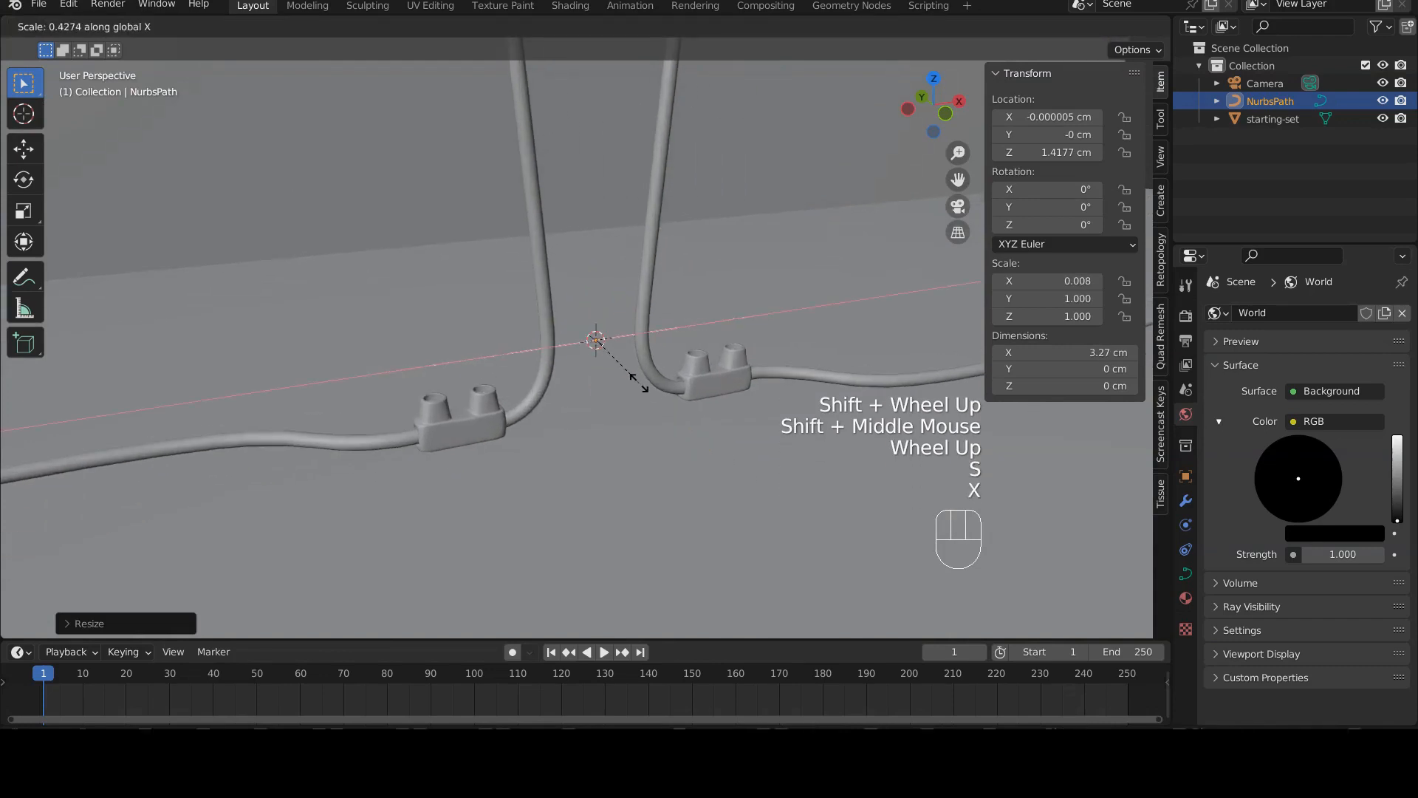
click(621, 363)
Step: Inspect the path's ends against the wires in a front wireframe view, and go back to Solid shading
key(KP_1)
scroll(621, 366, up, 1)
scroll(621, 366, up, 2)
key(z)
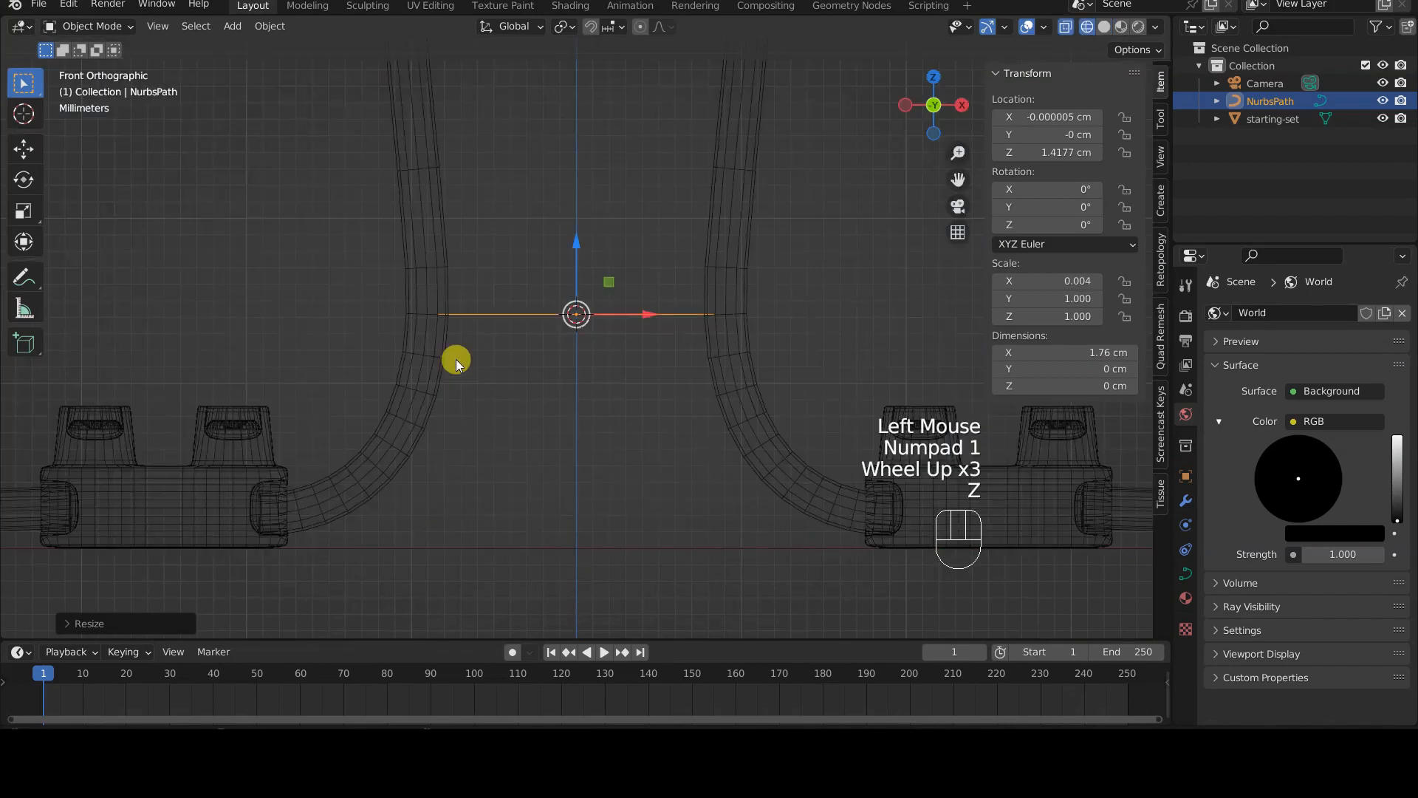
key(z)
click(645, 387)
scroll(644, 394, down, 2)
shift+middle_drag(644, 394, 611, 545)
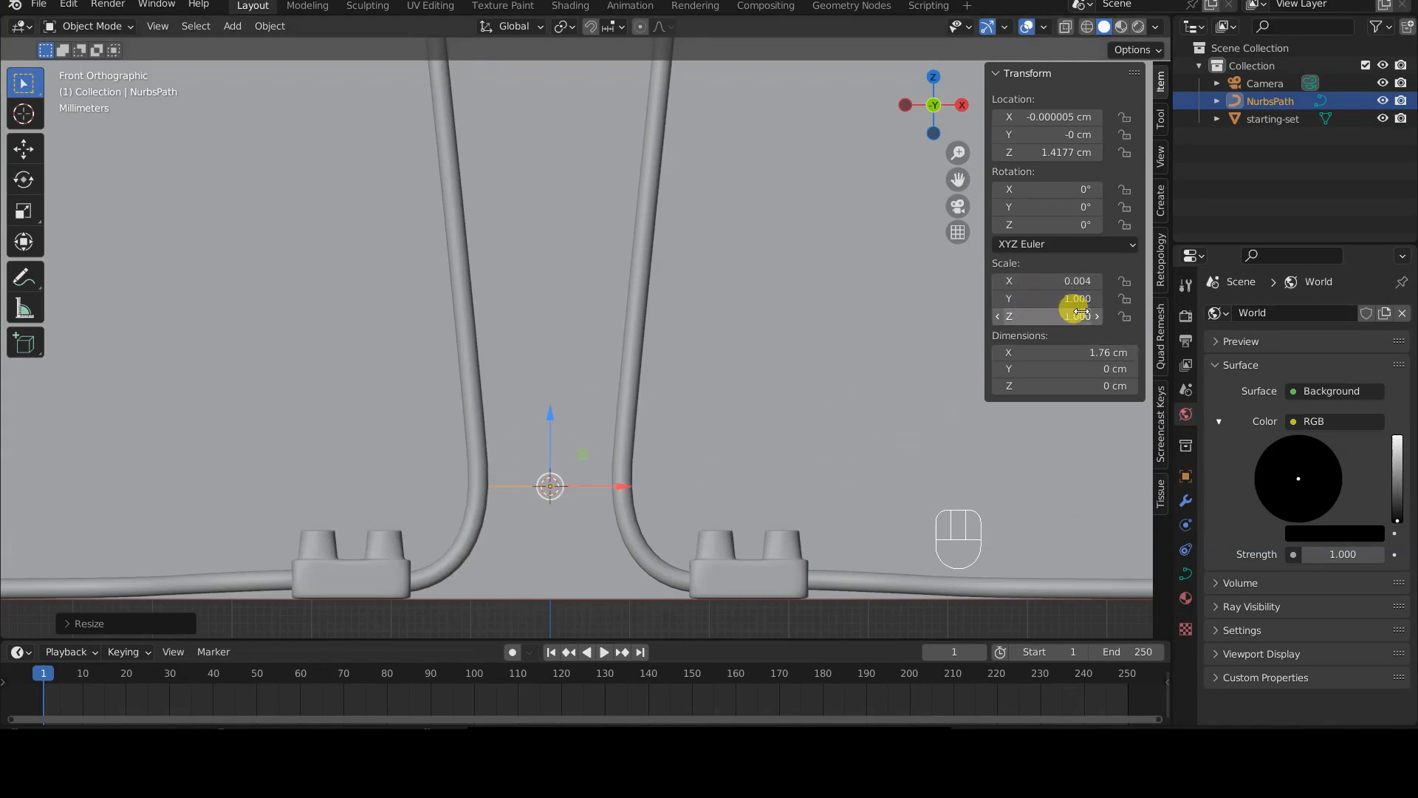
Step: Apply the path's scale so its scale factors reset to 1.000
click(1055, 285)
key(Escape)
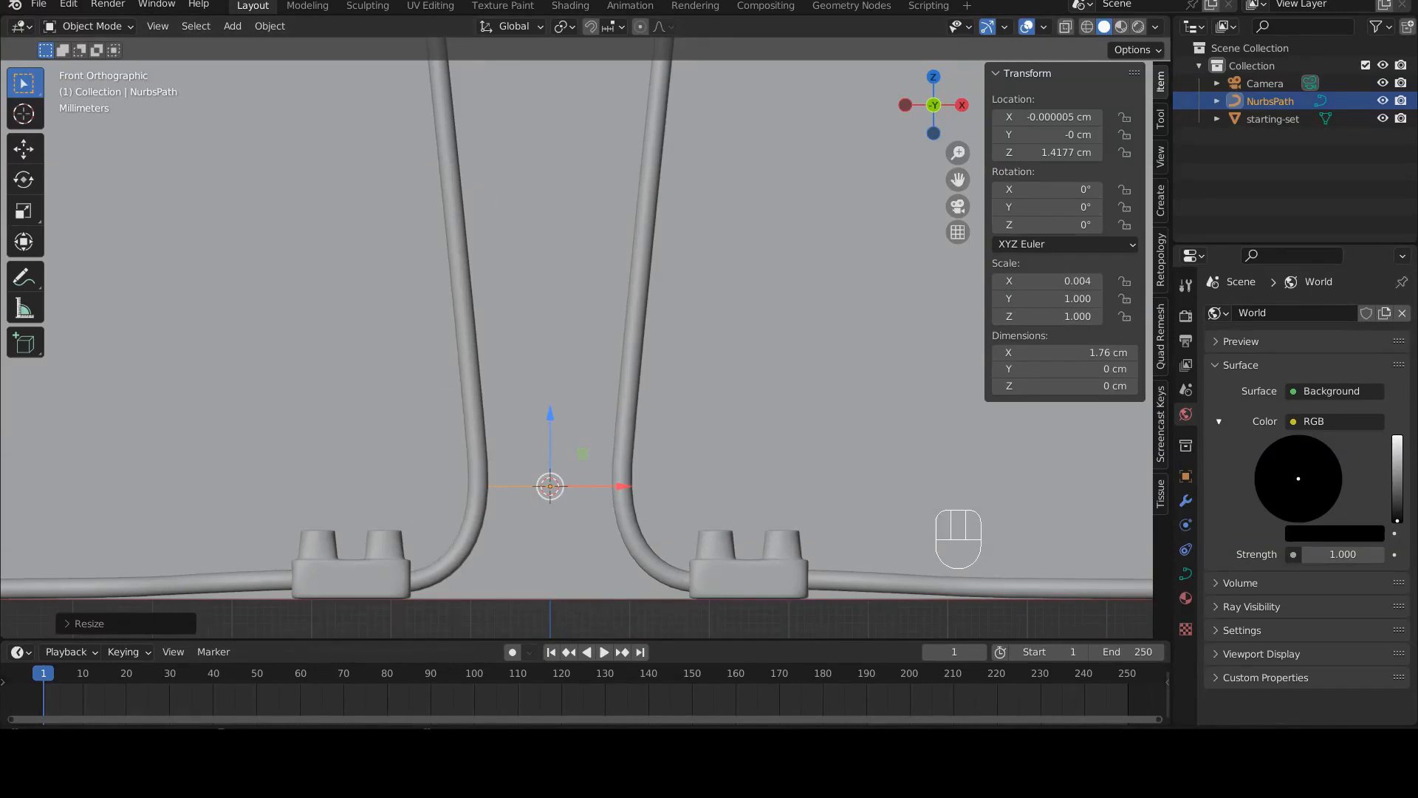
key(ctrl+a)
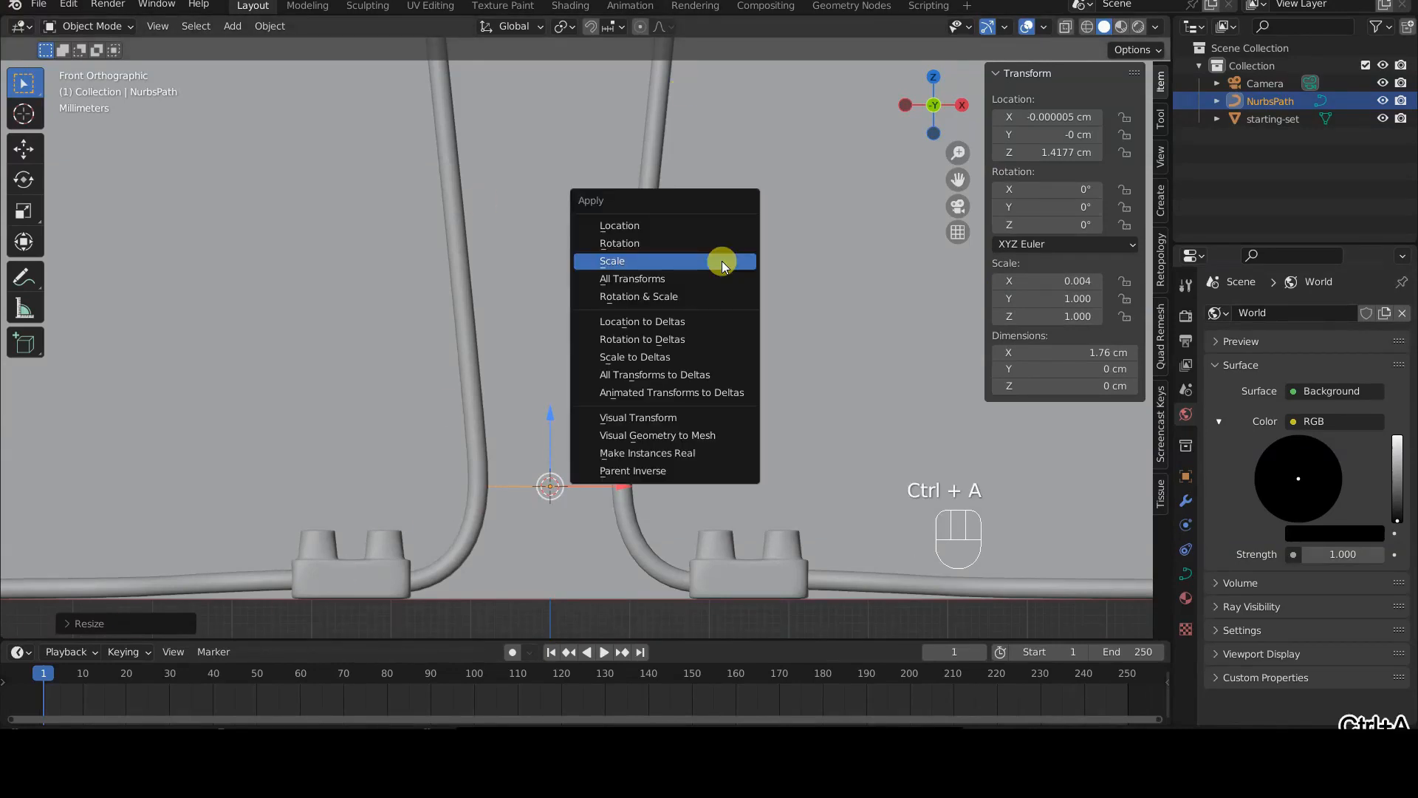
click(721, 260)
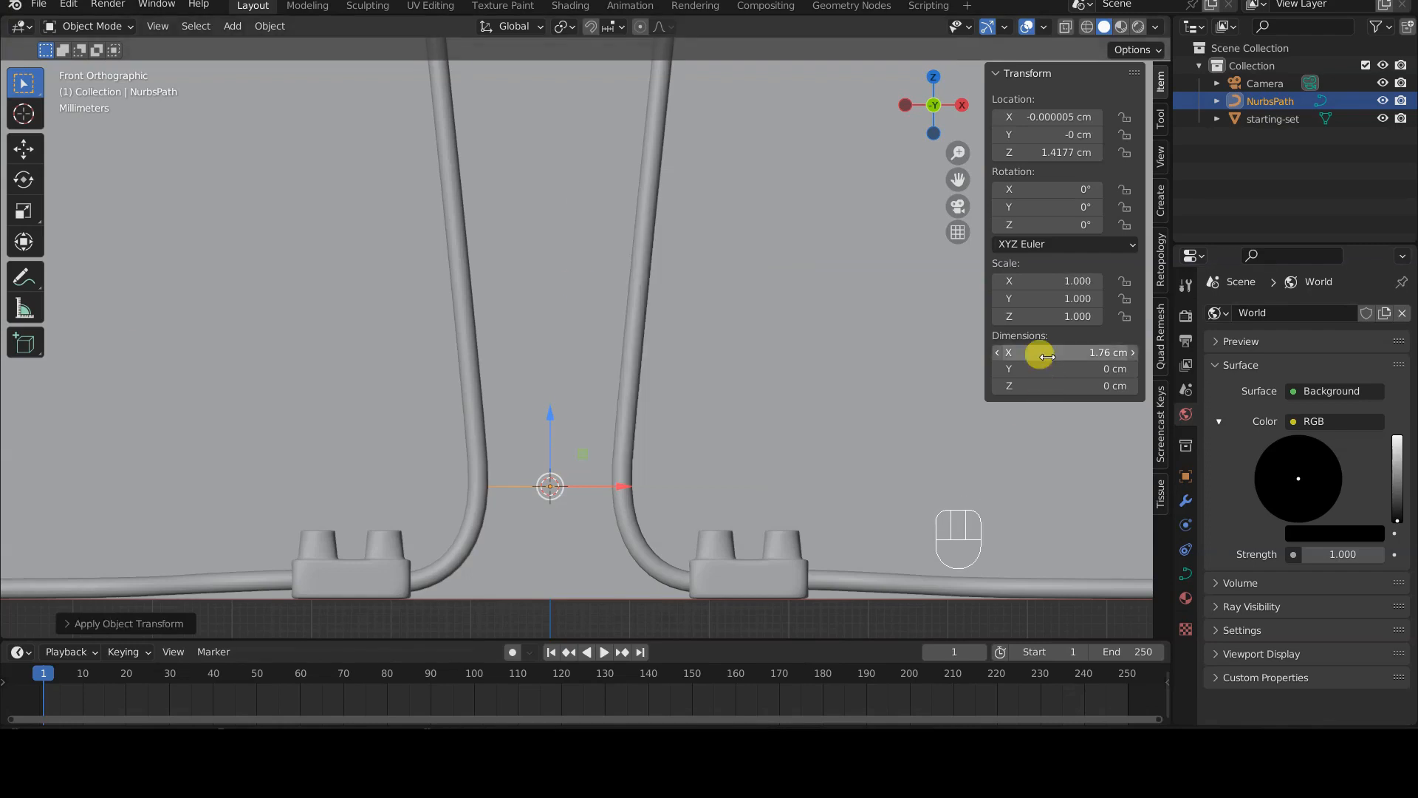
Step: Insert a Location, Rotation & Scale keyframe for the path at frame 1, and show the scene in wireframe
click(1075, 322)
click(1068, 280)
click(1067, 280)
click(1068, 275)
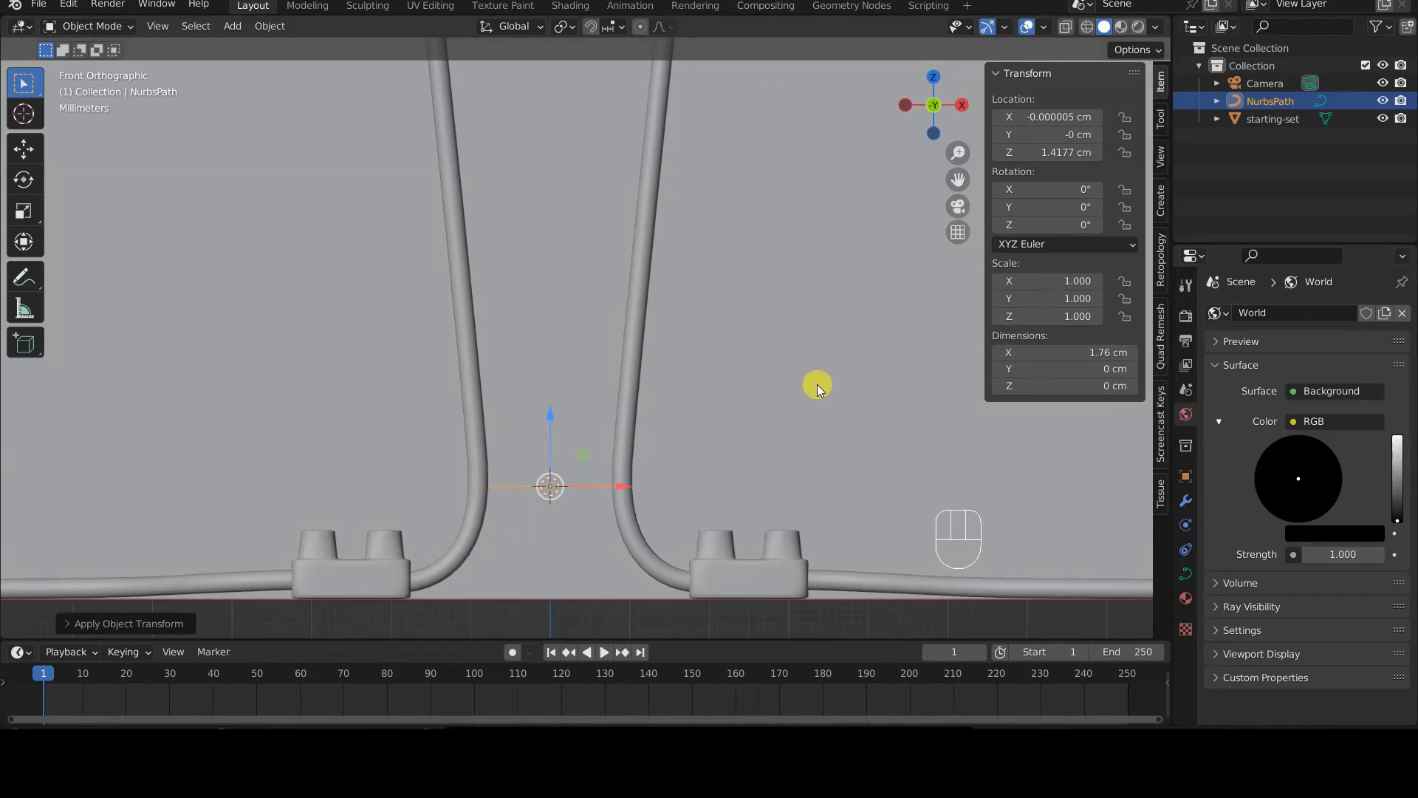
key(i)
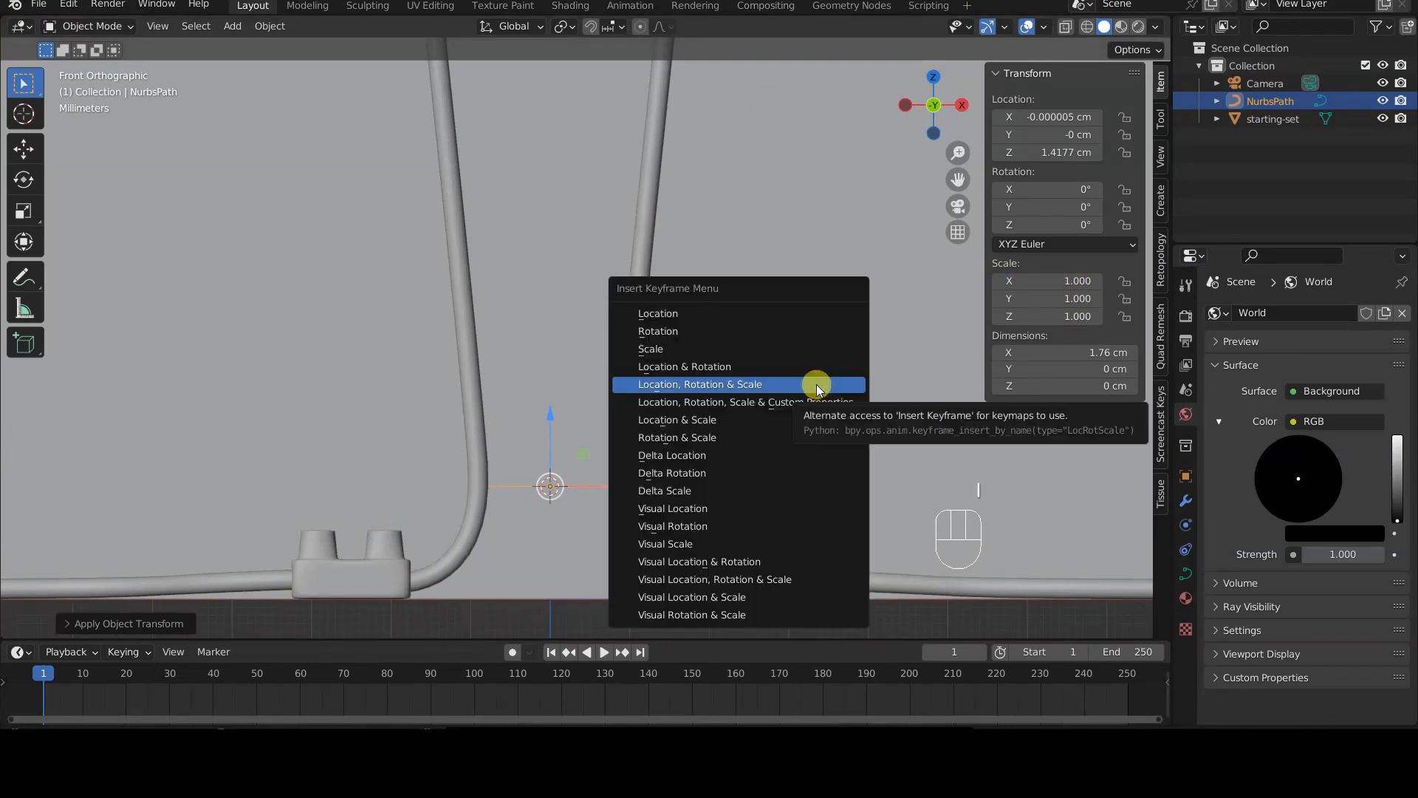
click(819, 389)
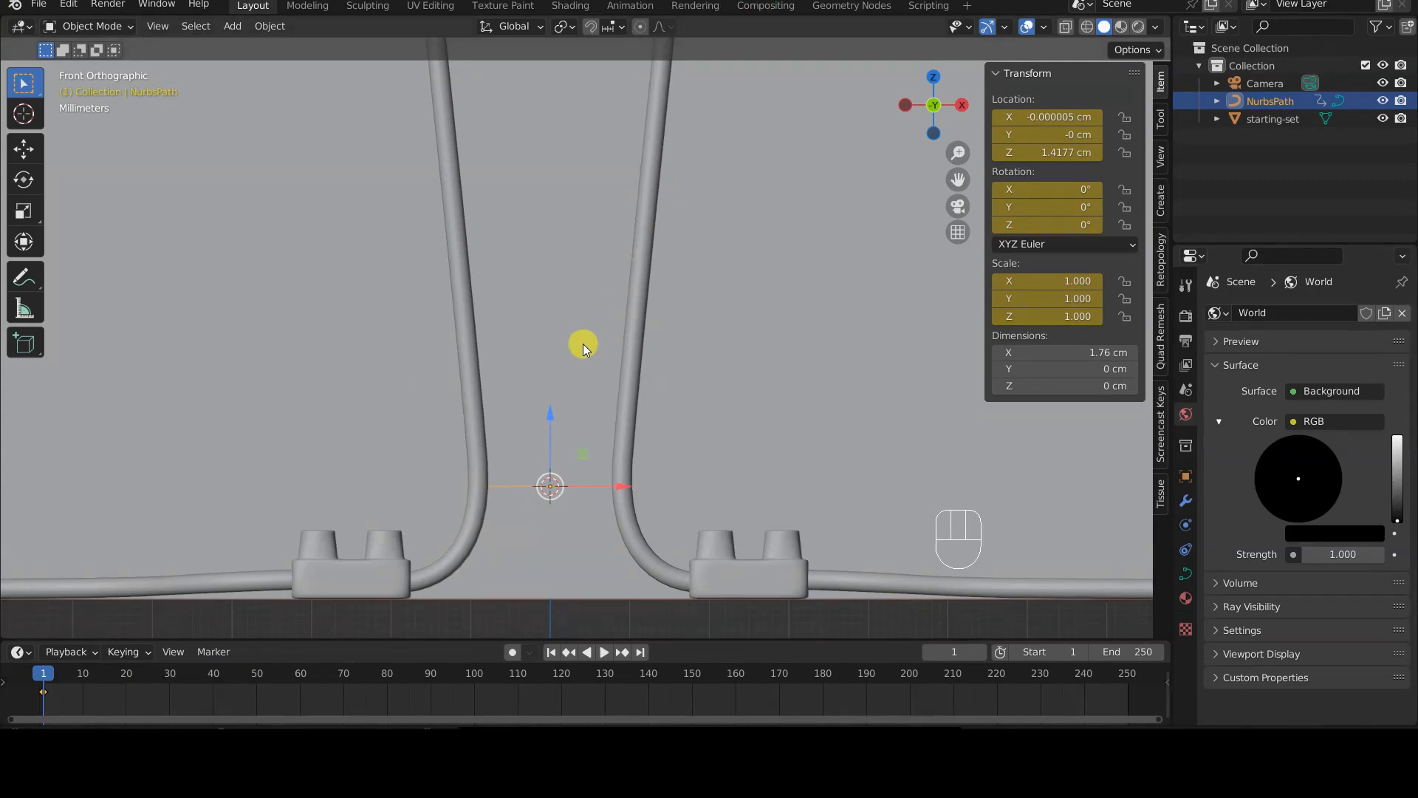
scroll(580, 362, down, 4)
shift+middle_drag(723, 264, 719, 443)
key(z)
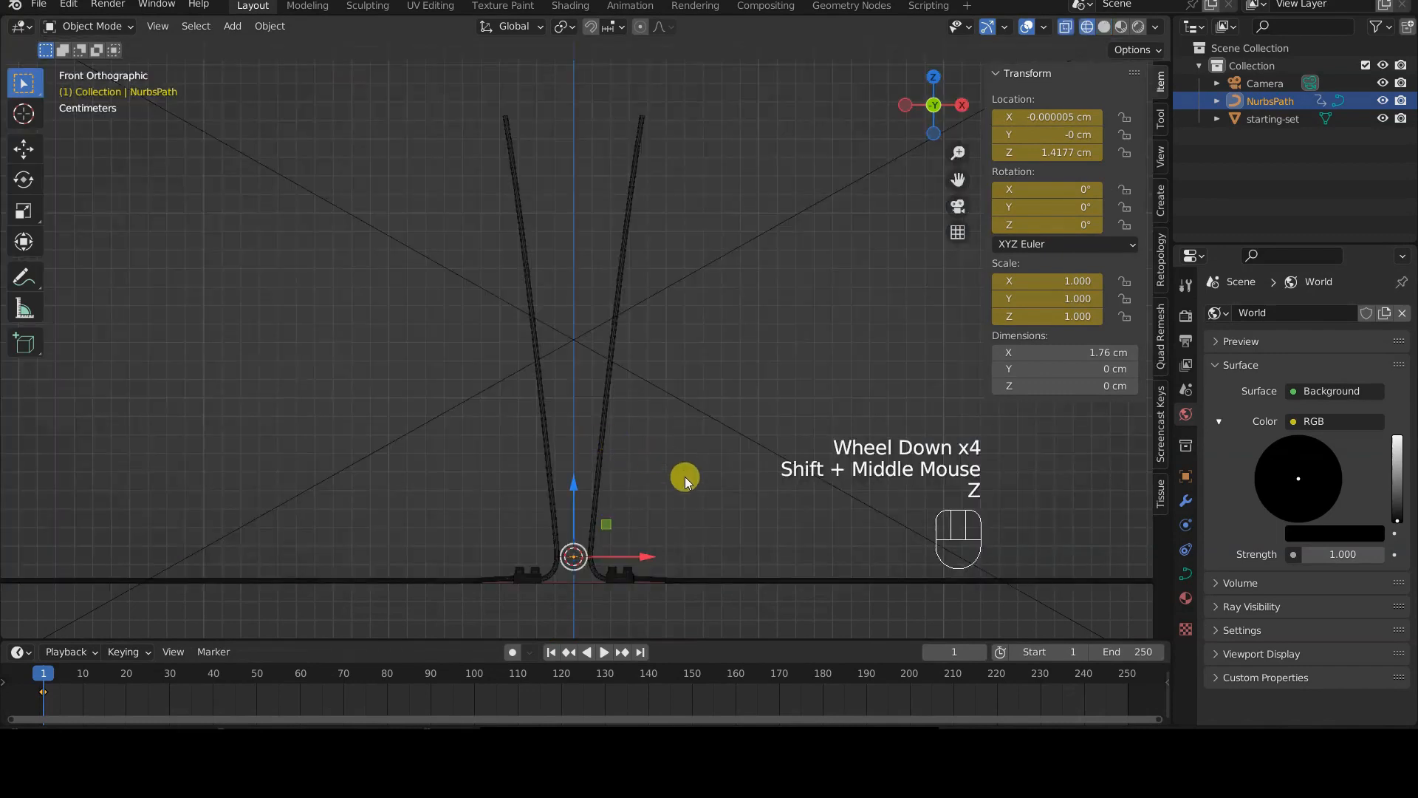
Step: Try raising the path along Z to about 17.1 cm and scaling it past the wires, and undo both changes
key(g)
key(z)
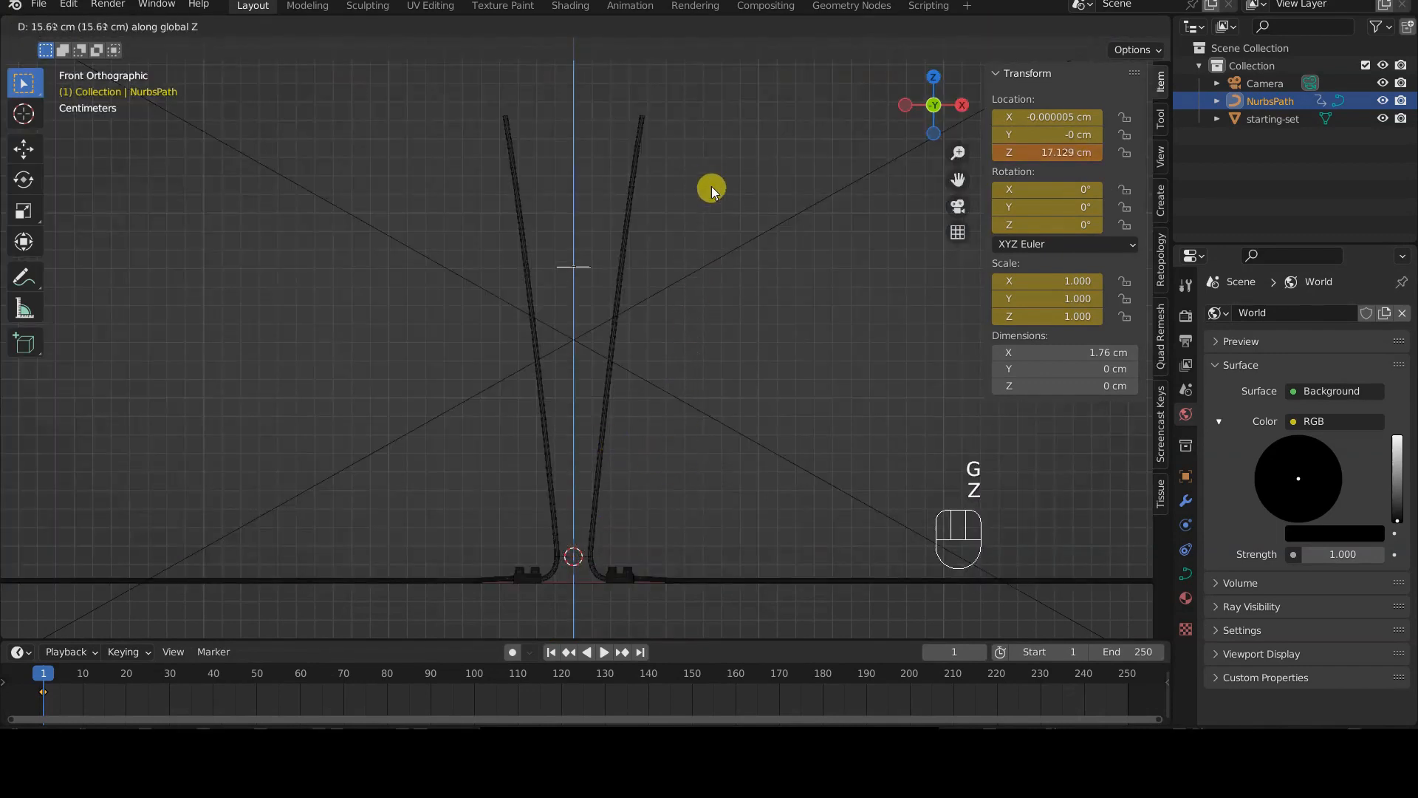
click(709, 186)
key(s)
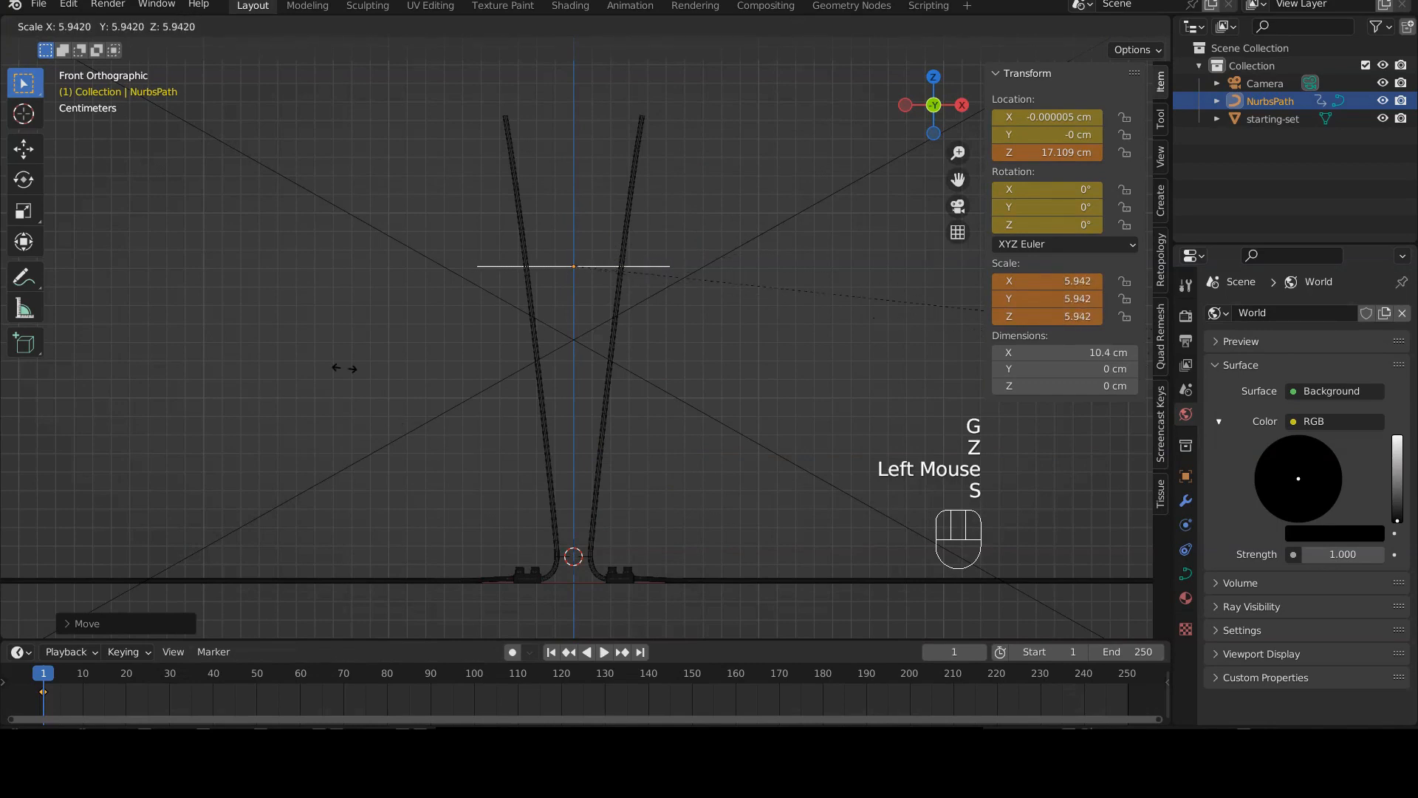
click(279, 356)
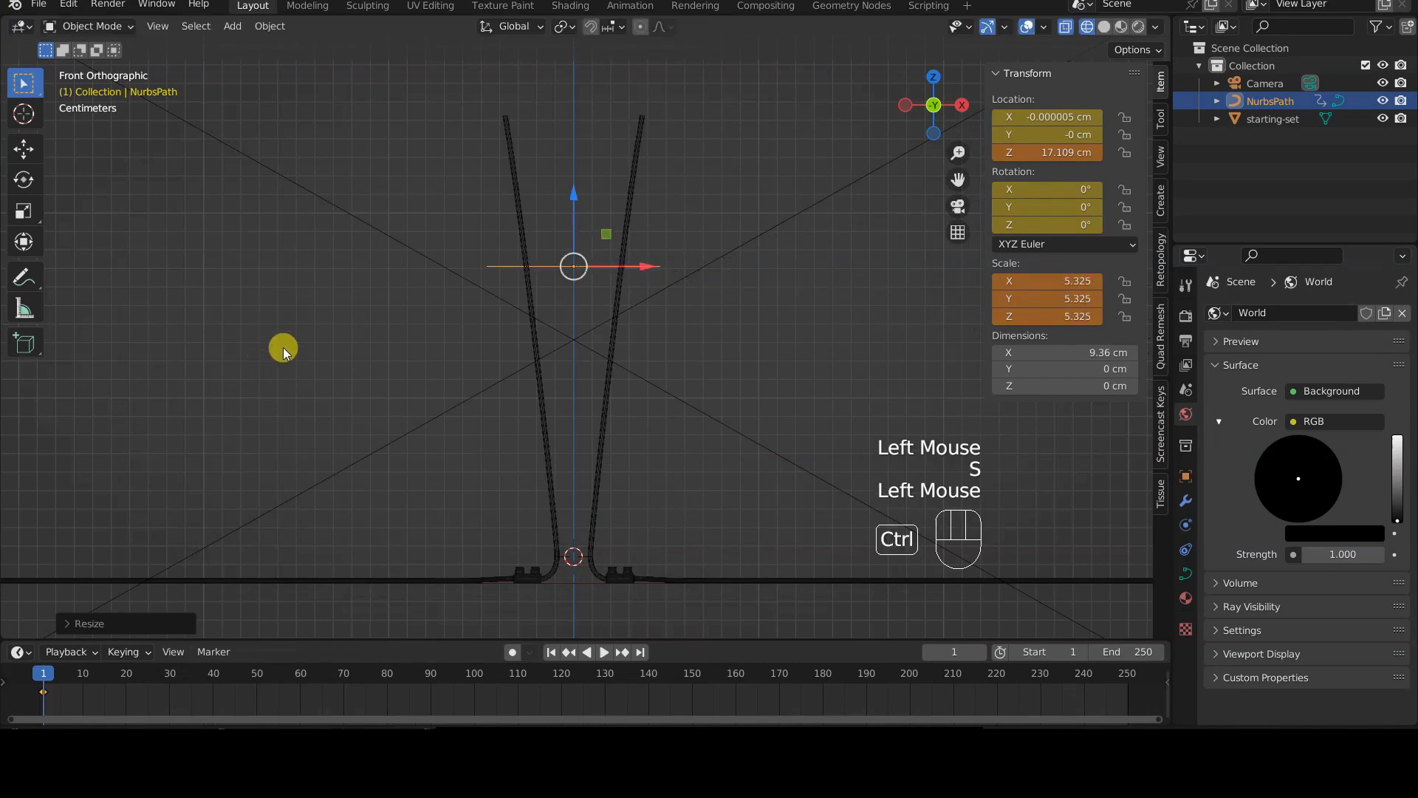
key(ctrl+z)
key(ctrl+z)
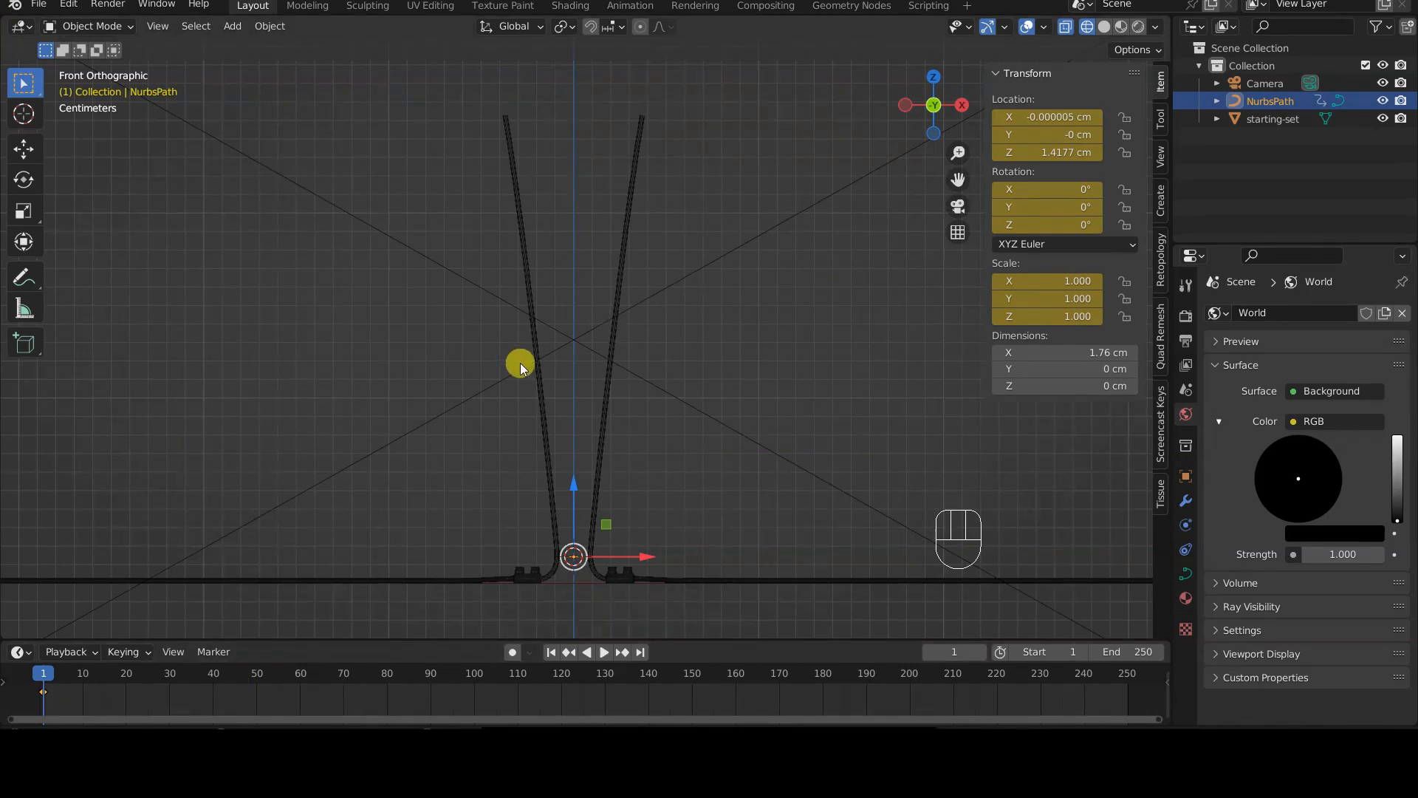
Step: Go to frame 48 and raise the path along Z to about 24.9 cm, close to the wires' upper ends
drag(190, 673, 248, 688)
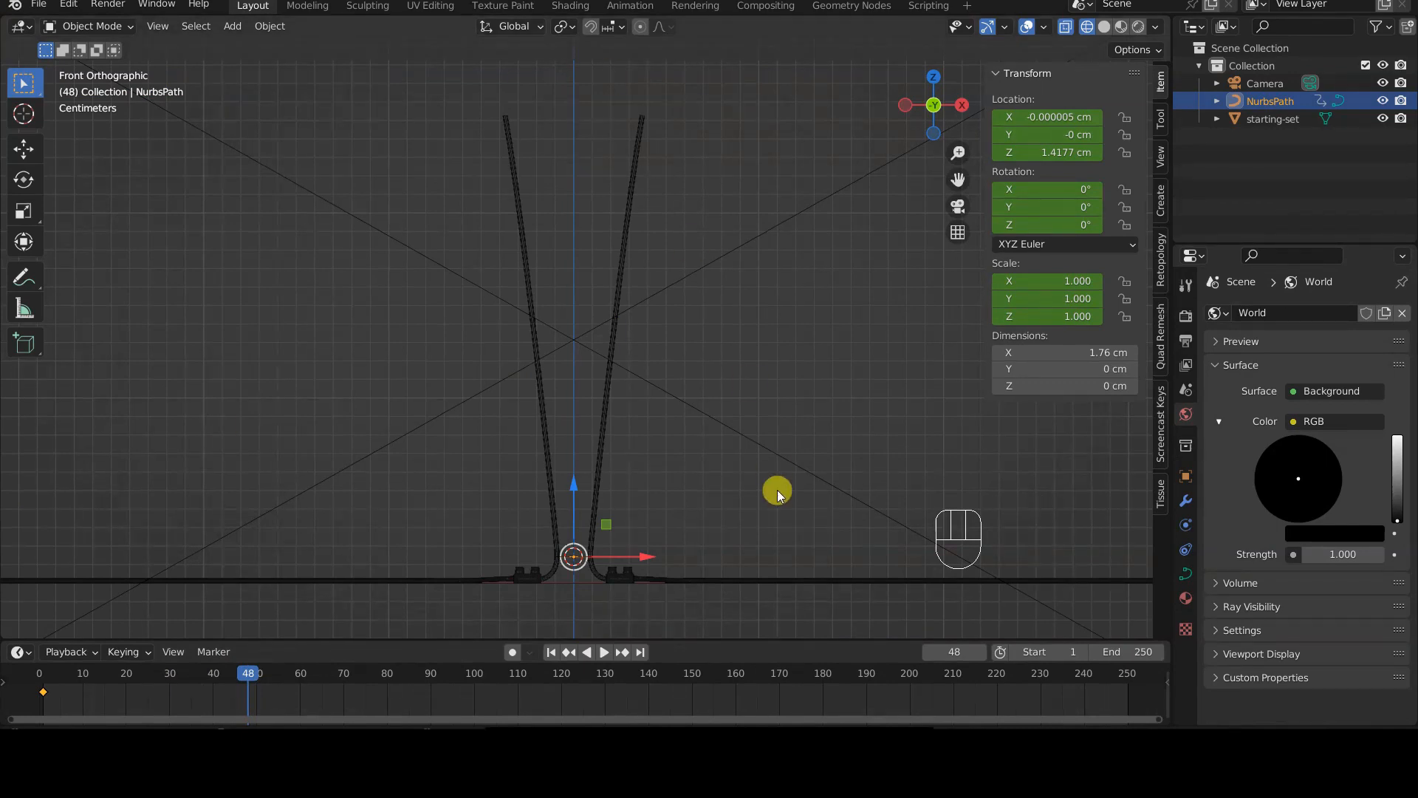
key(g)
key(z)
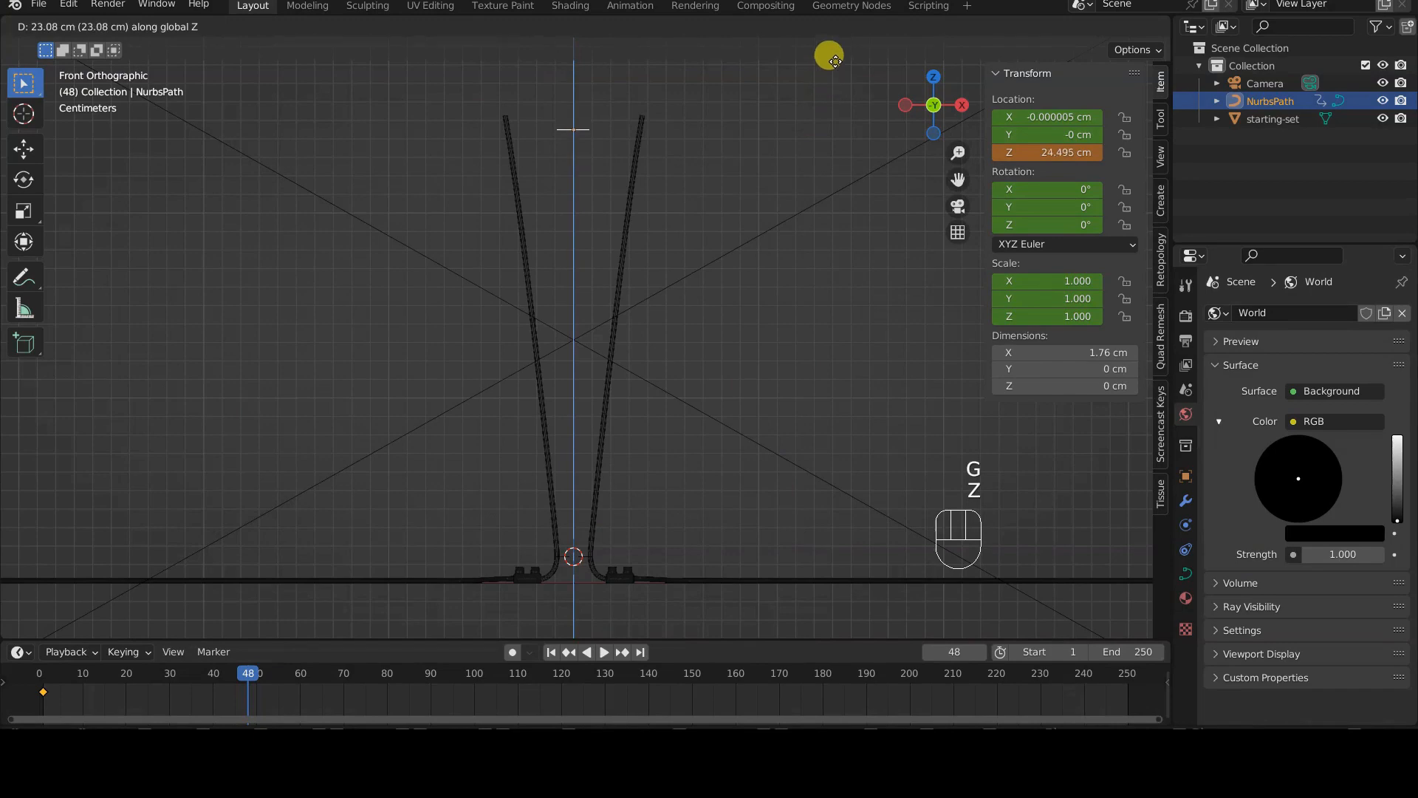
click(826, 47)
shift+middle_drag(783, 106, 694, 402)
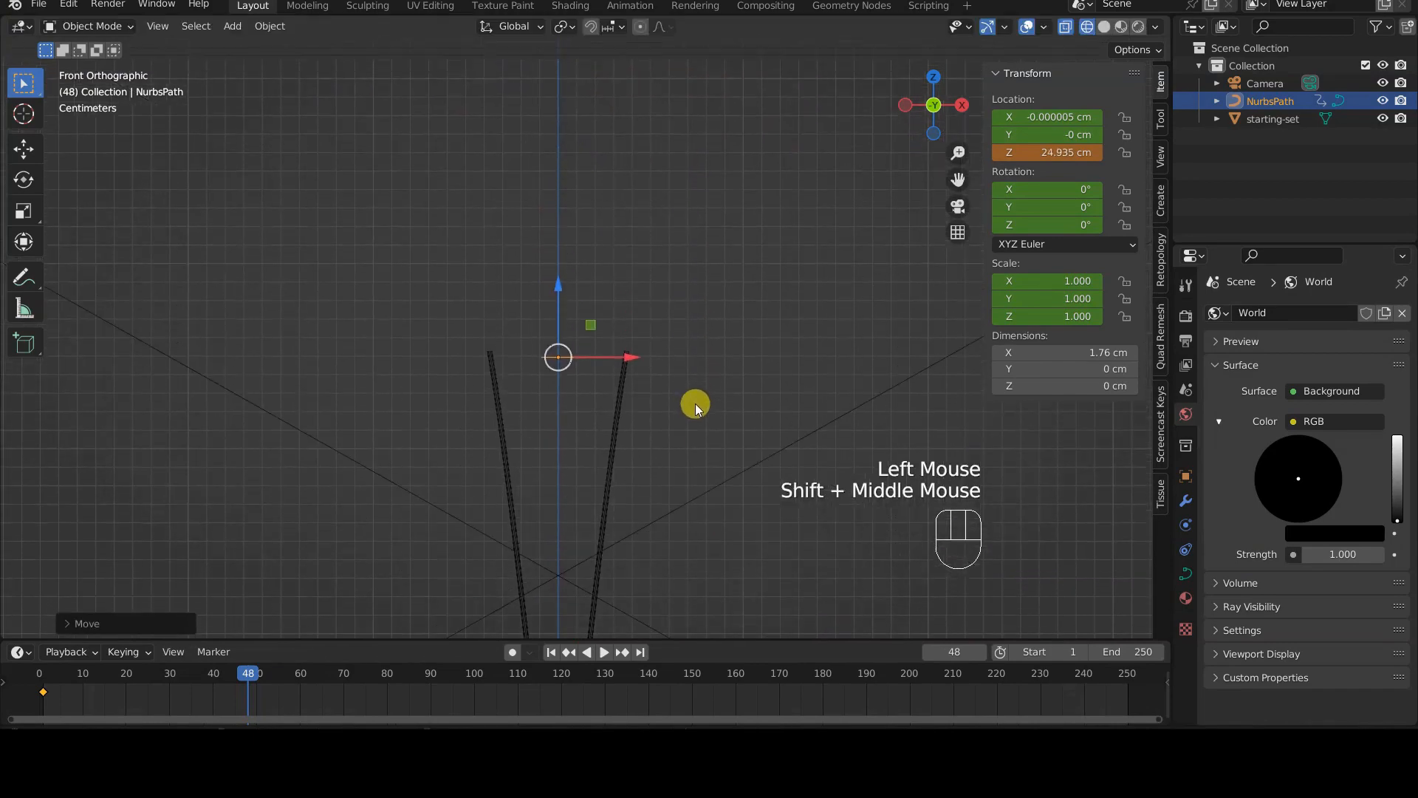
Step: Scale the path along X to about 7.1 cm so its ends reach the two wires
scroll(693, 380, up, 3)
key(s)
key(x)
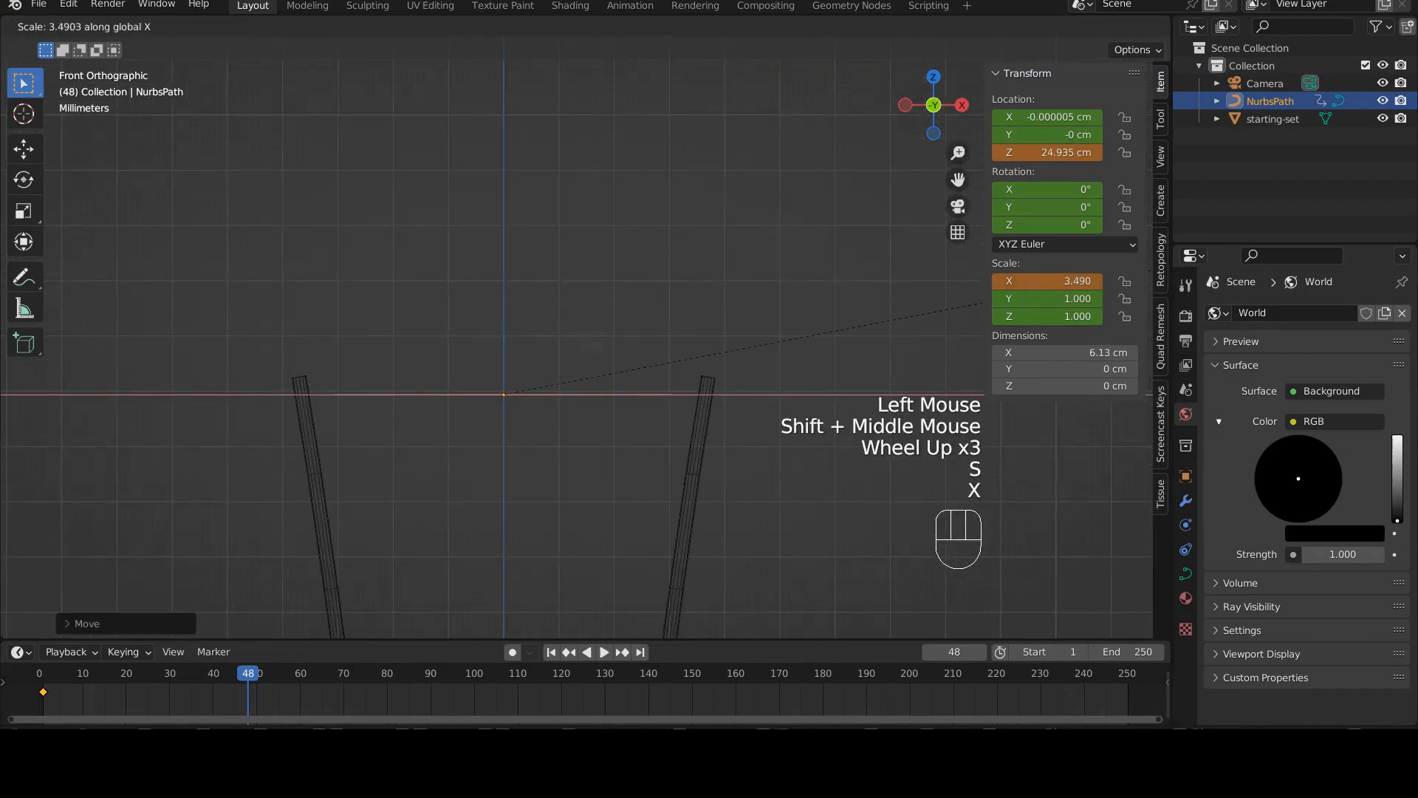
click(105, 264)
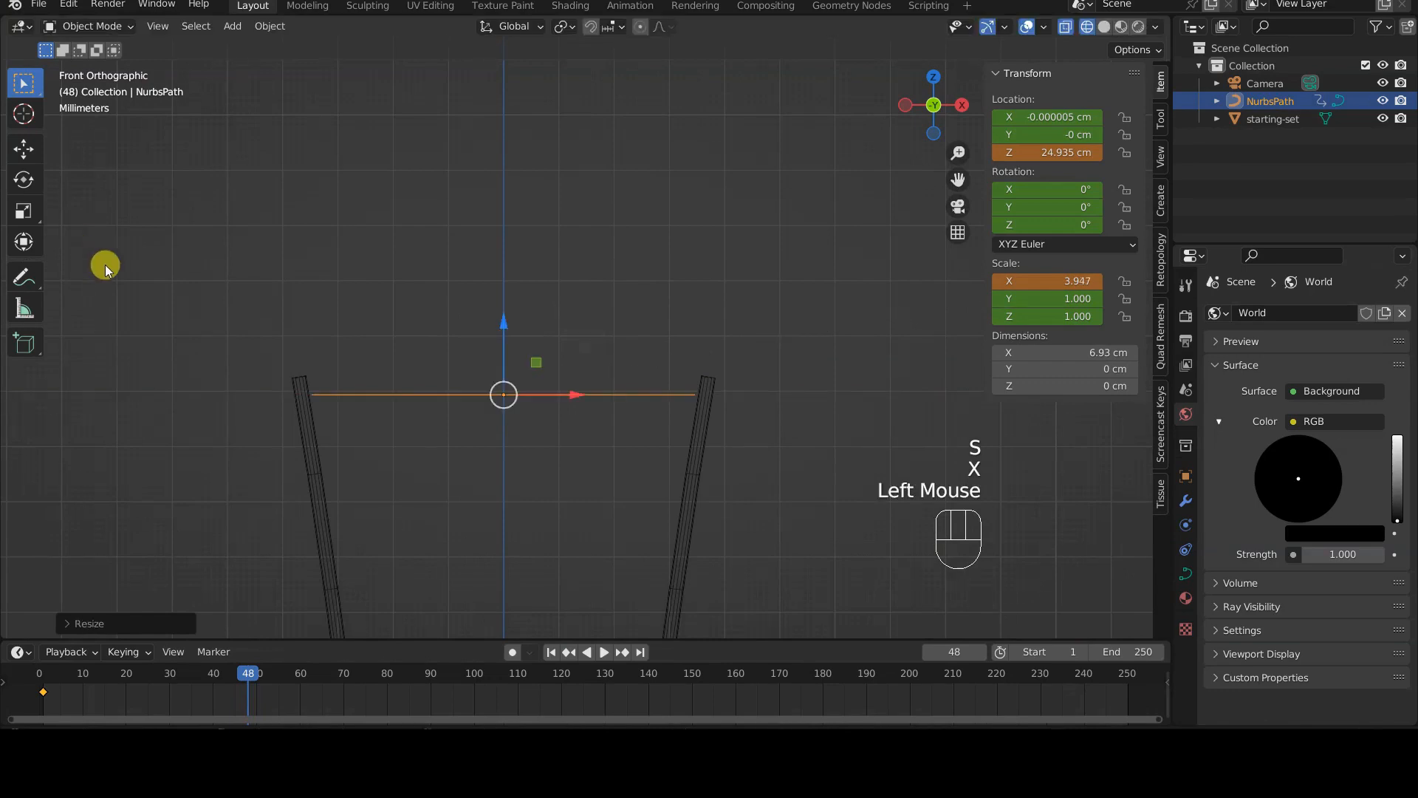
key(s)
key(x)
click(639, 201)
Step: Fine-tune the path by raising it along Z to about 25.1 cm and widening it along X to about 7.26 cm
key(g)
key(z)
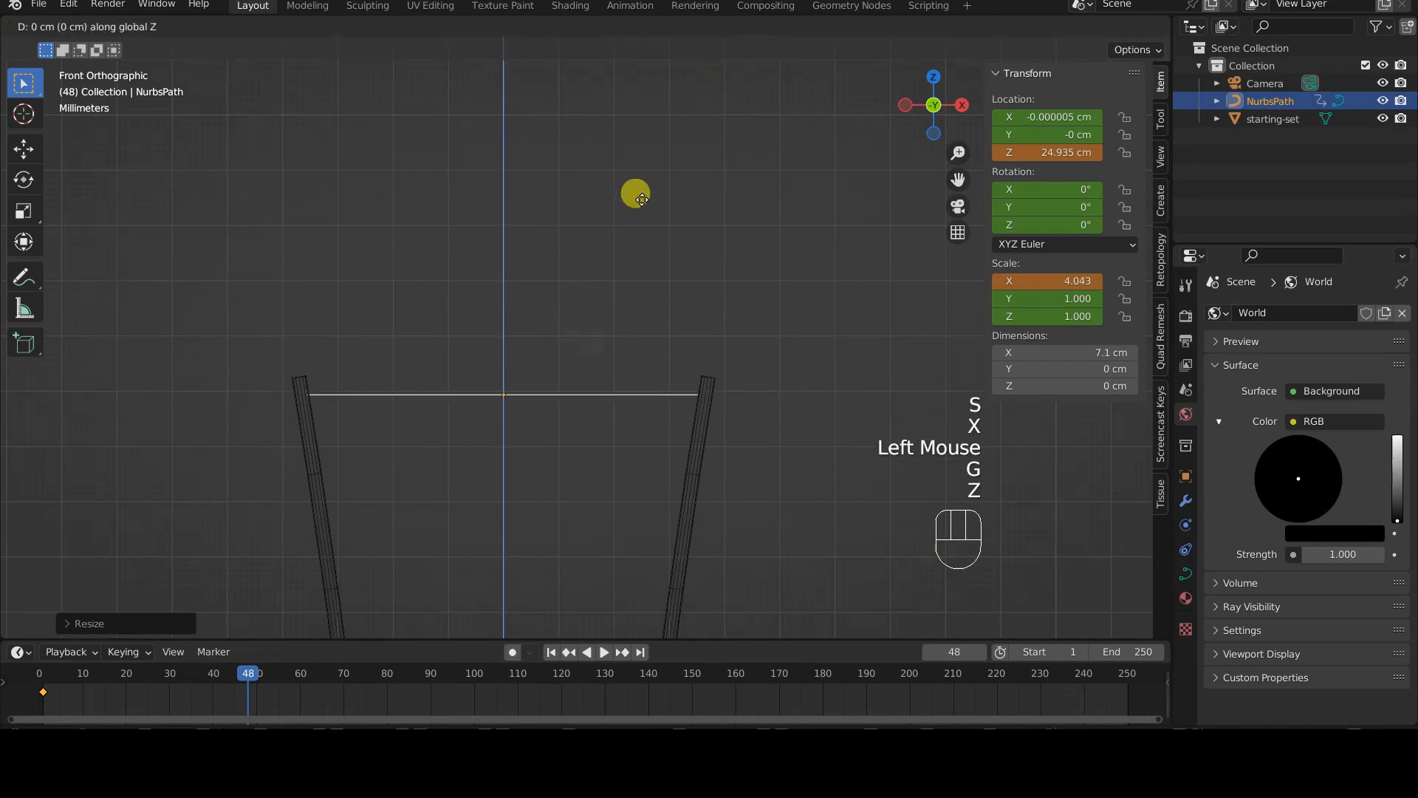
click(642, 190)
key(s)
key(x)
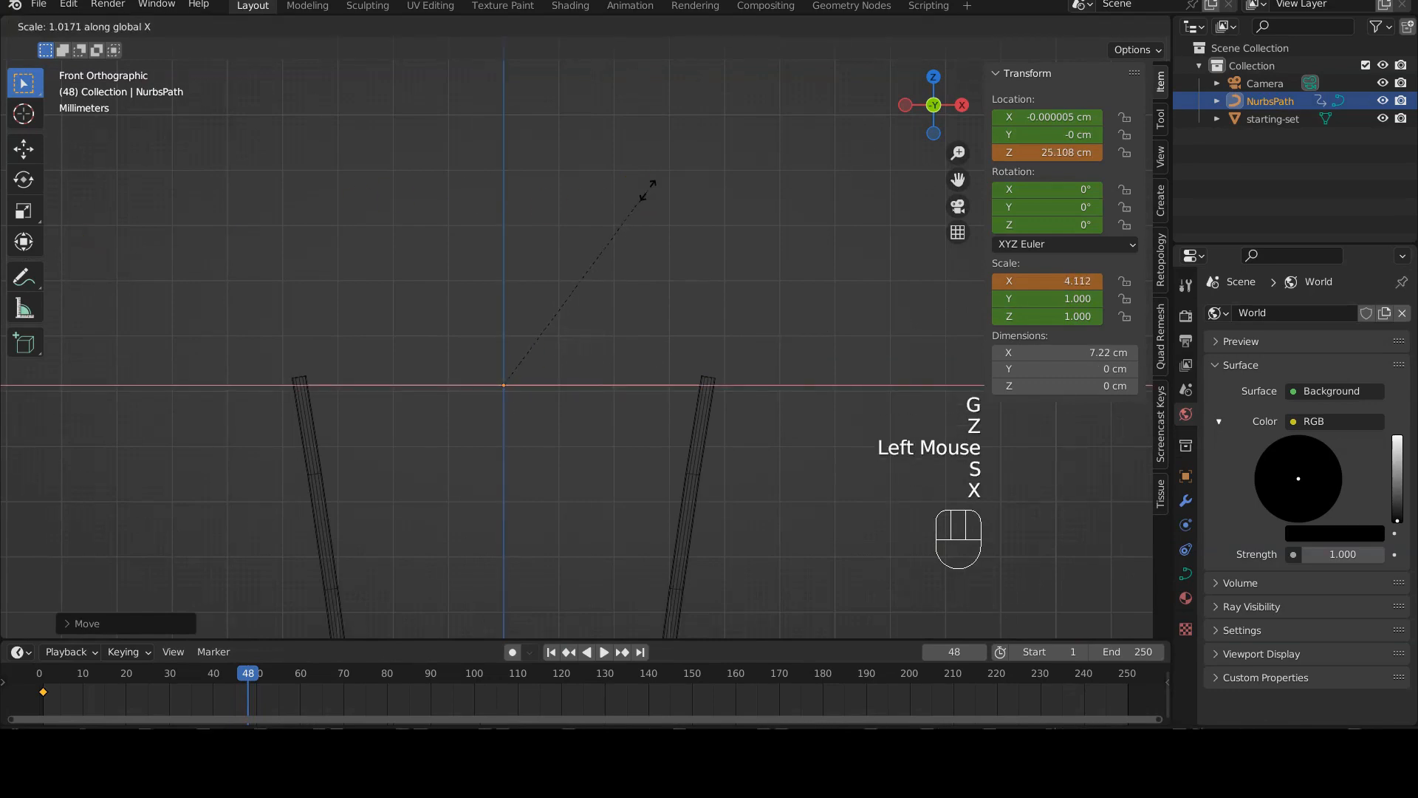
click(651, 191)
Step: Insert a Location, Rotation & Scale keyframe for the raised and widened path at frame 48
scroll(539, 491, up, 1)
shift+middle_drag(538, 490, 604, 453)
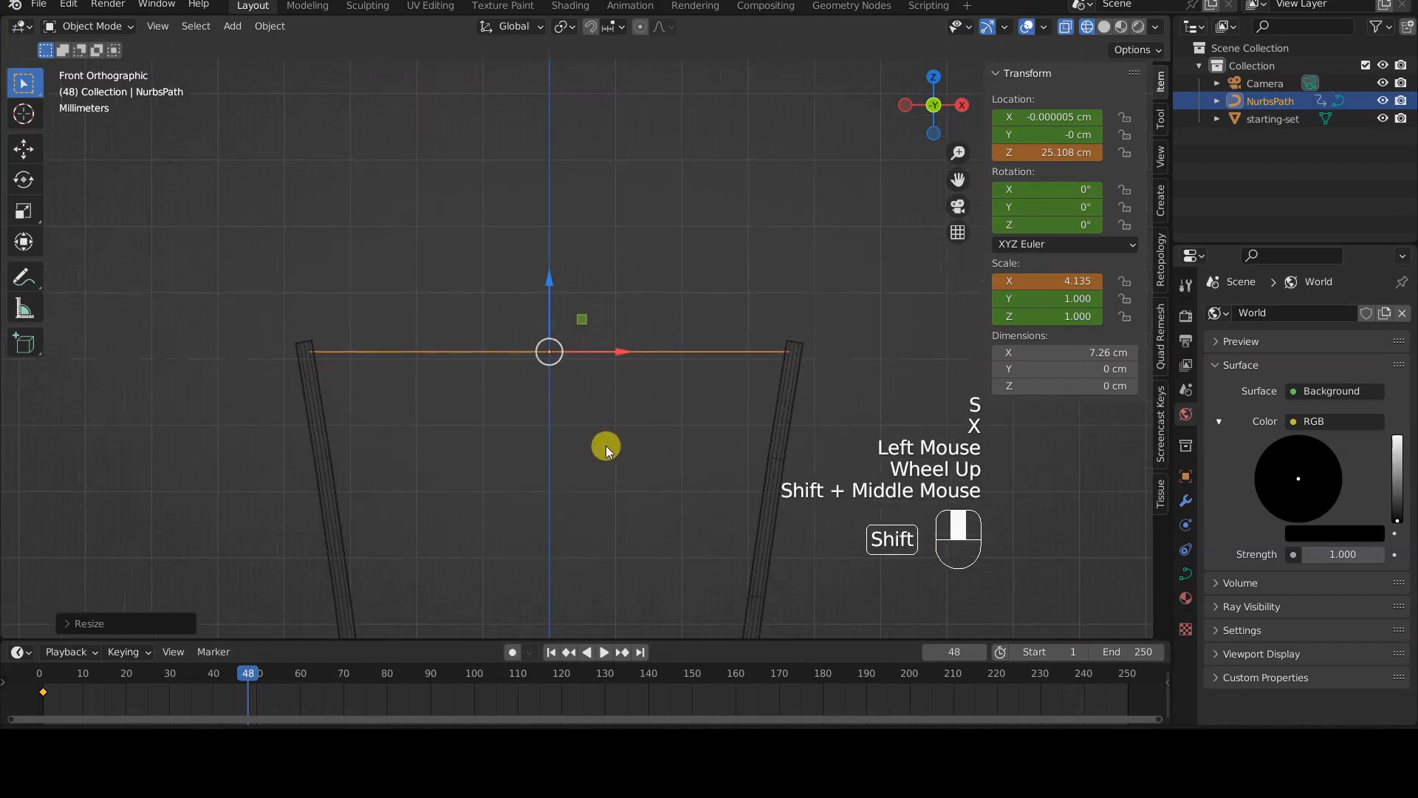
scroll(604, 446, up, 2)
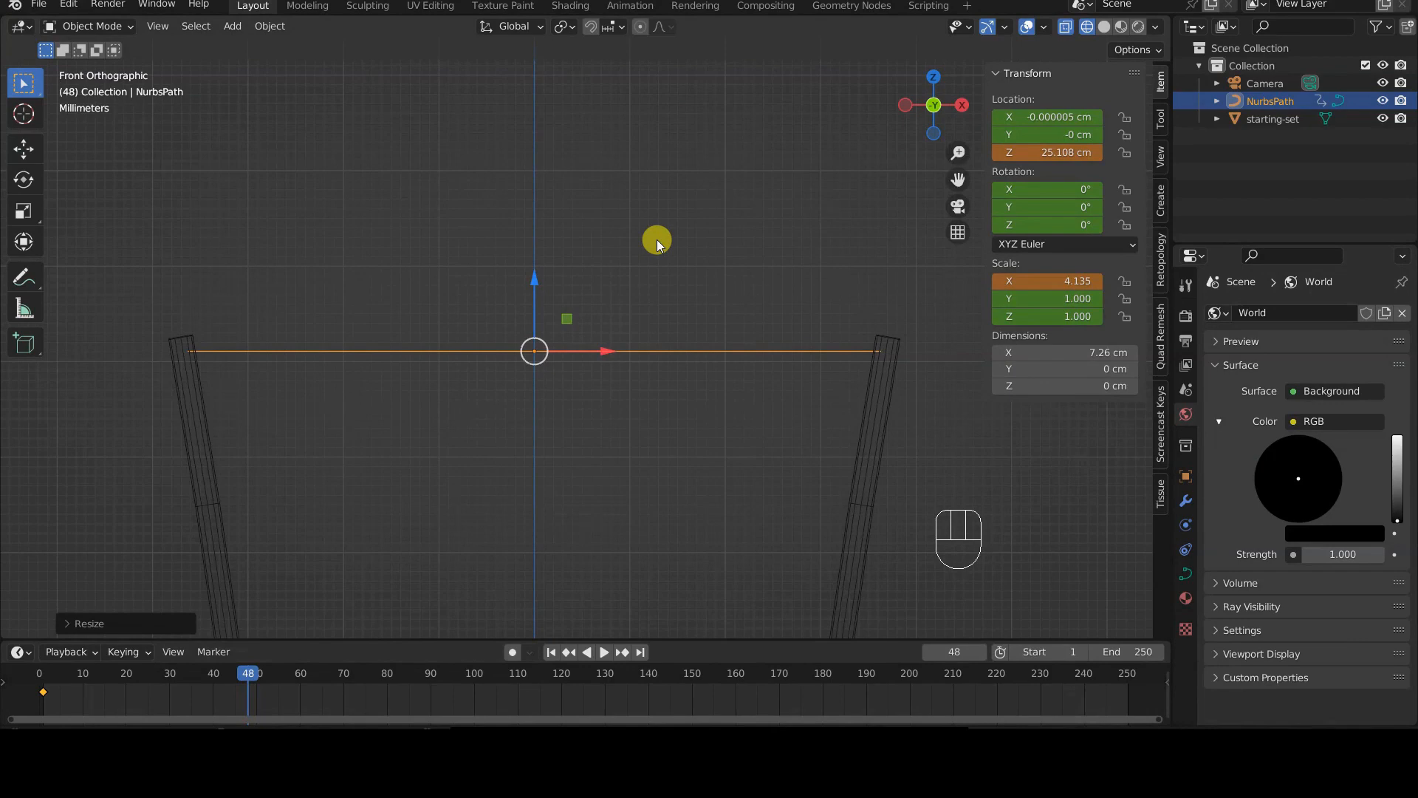
key(i)
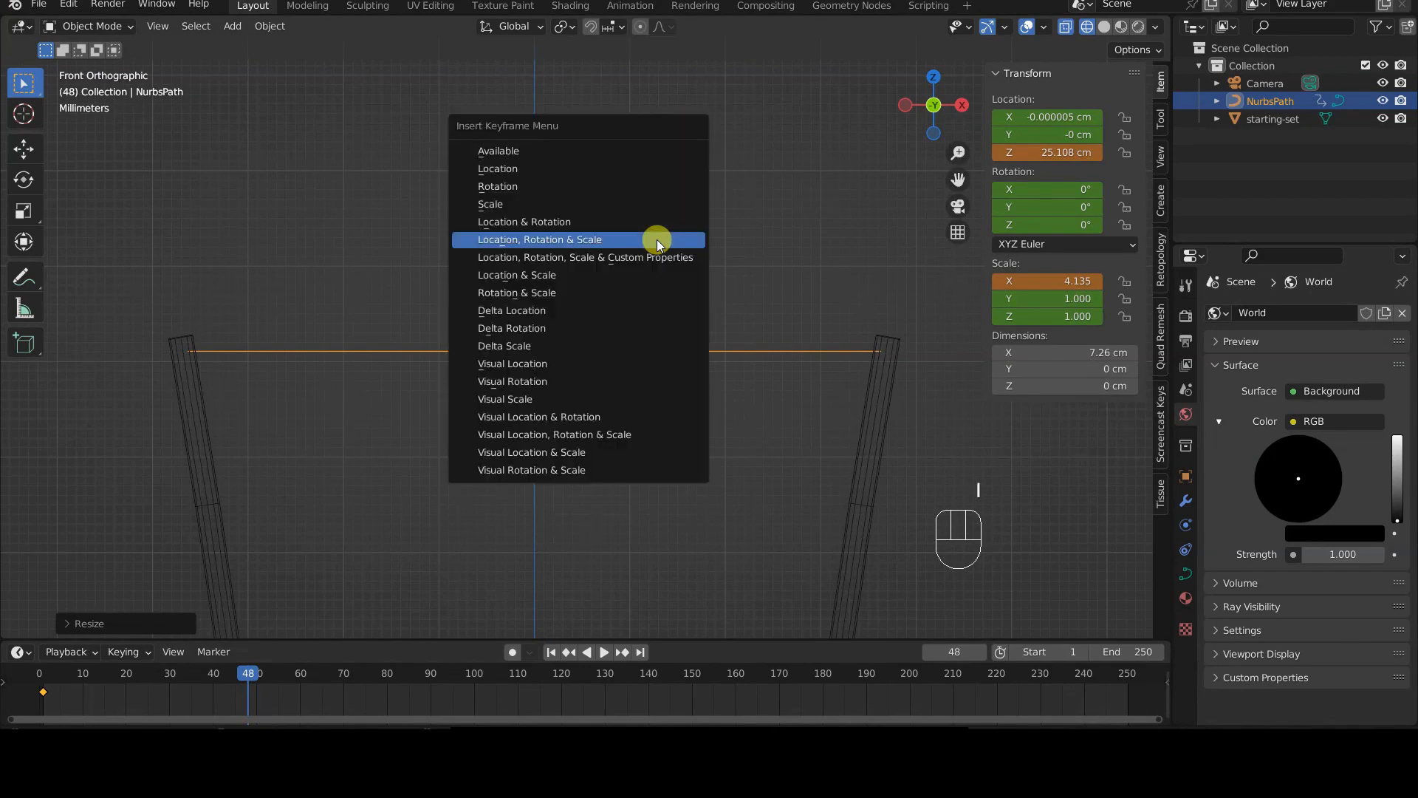
click(656, 239)
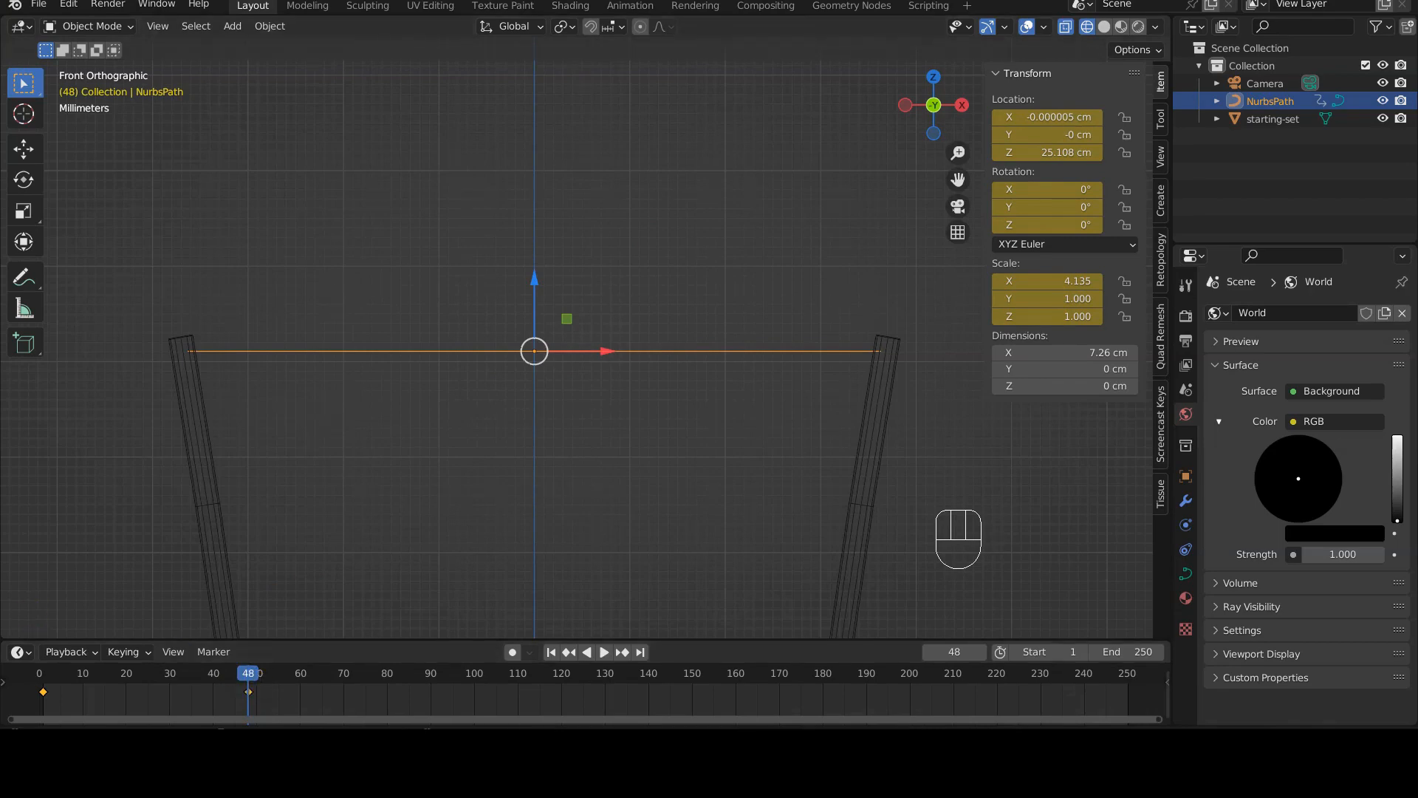
Step: Return to frame 1 and step forward to frame 24, comparing the path's ends with the wires as it rises
scroll(645, 279, down, 6)
shift+middle_drag(674, 475, 694, 270)
scroll(591, 576, up, 3)
click(583, 579)
shift+middle_drag(583, 579, 605, 443)
scroll(605, 443, up, 1)
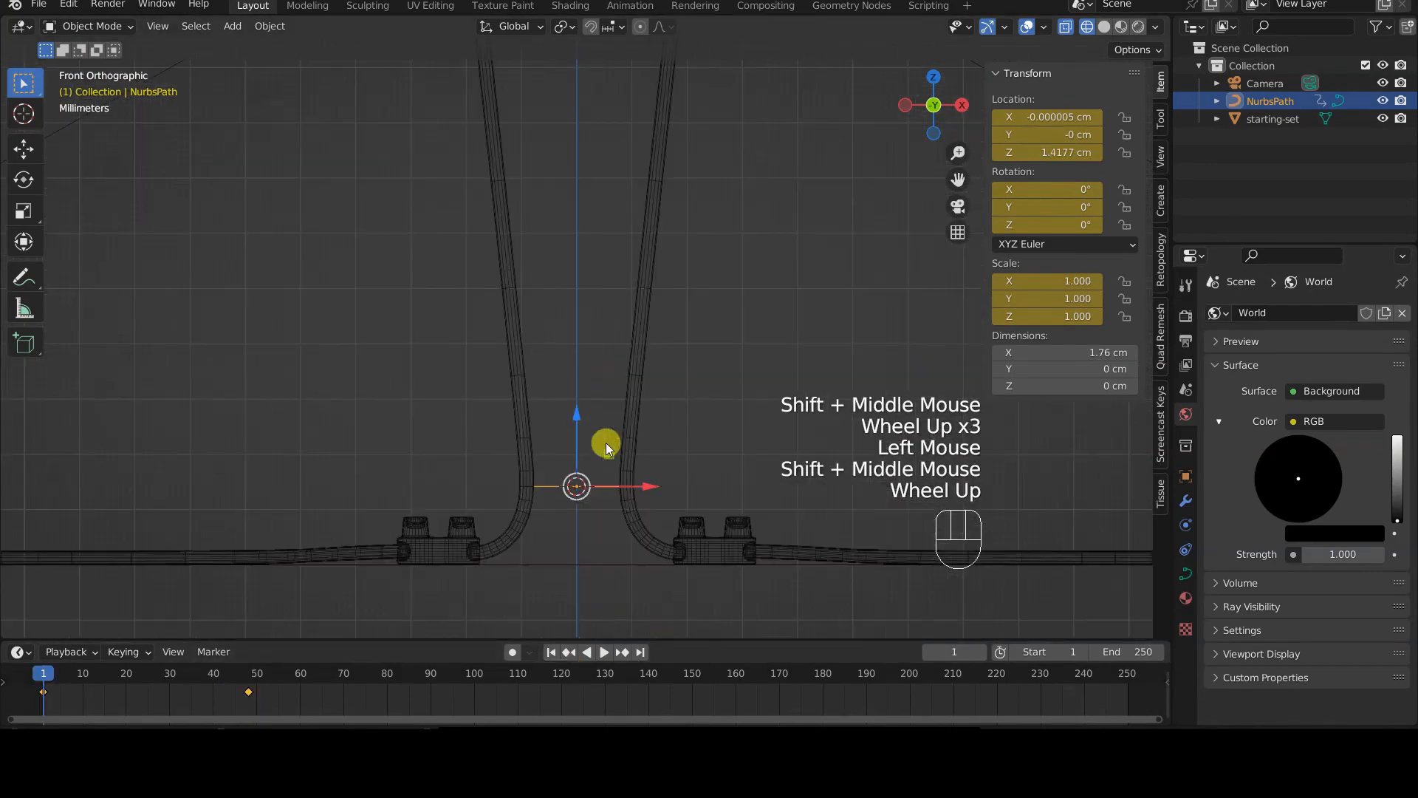
key(Right)
key(Right)
key(Right)
key(Right)
key(Right)
key(Right)
key(Right)
key(Right)
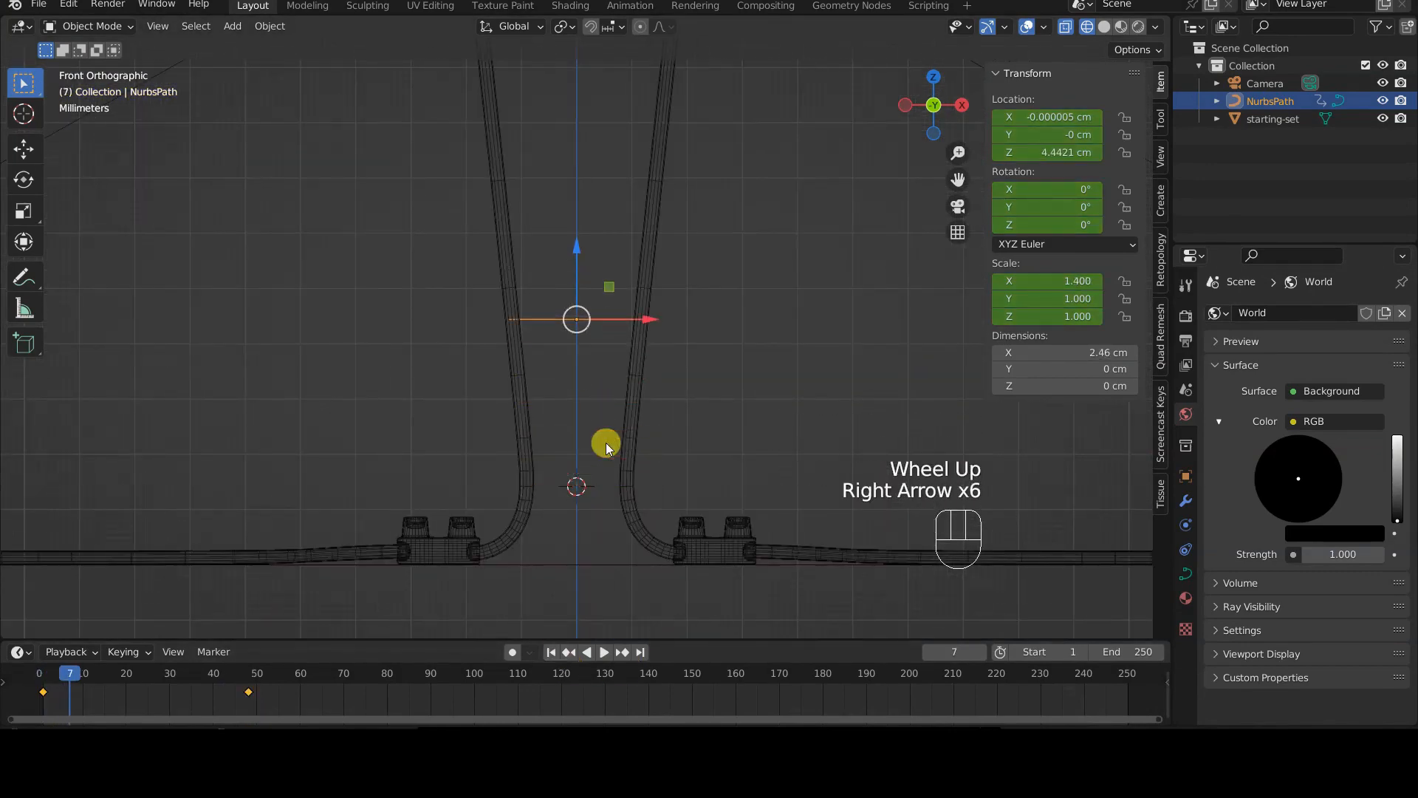
key(Right)
key(Right)
key(Right)
key(Right)
key(Right)
key(Right)
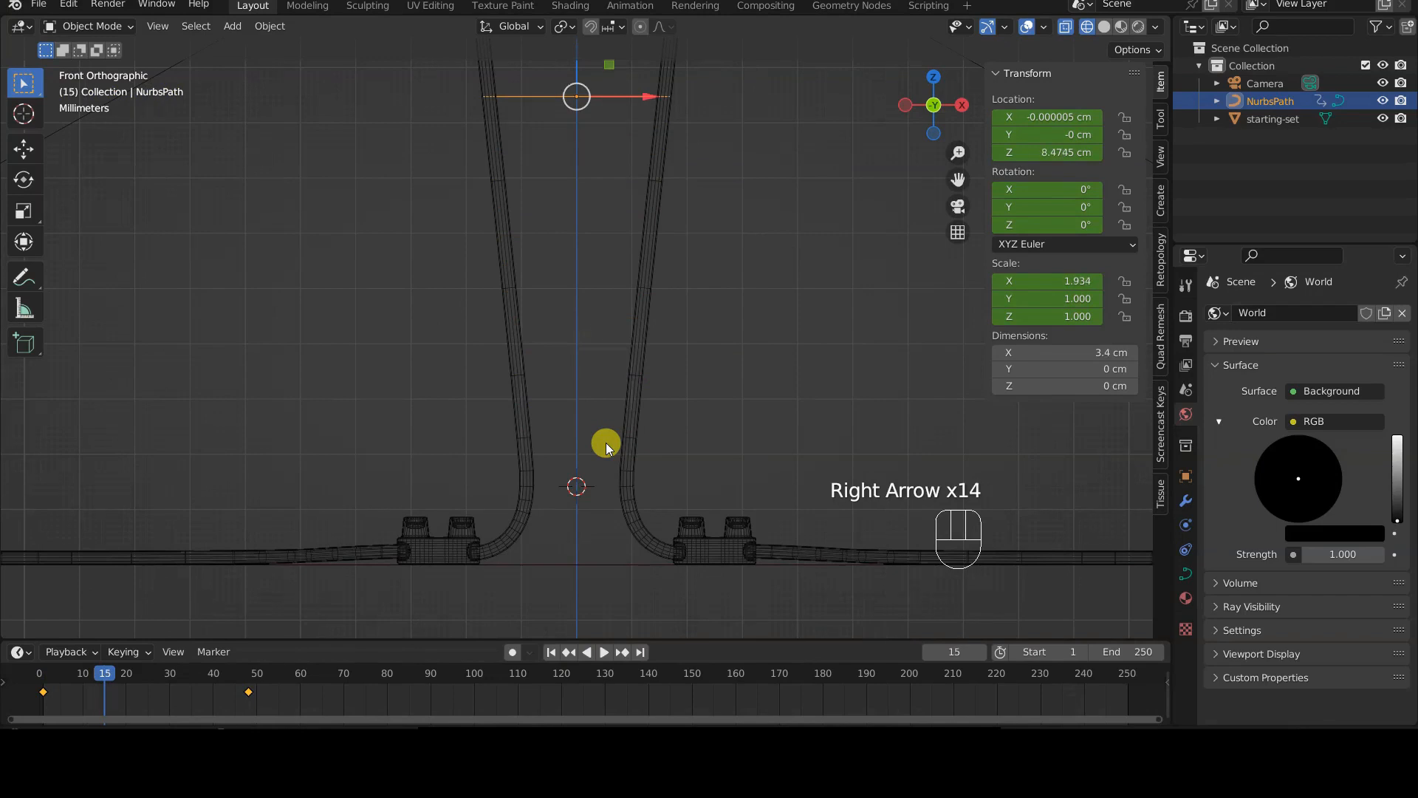
shift+middle_drag(617, 229, 623, 509)
key(Right)
key(Right)
key(Right)
key(Right)
key(Right)
key(Right)
key(Right)
key(Right)
key(Right)
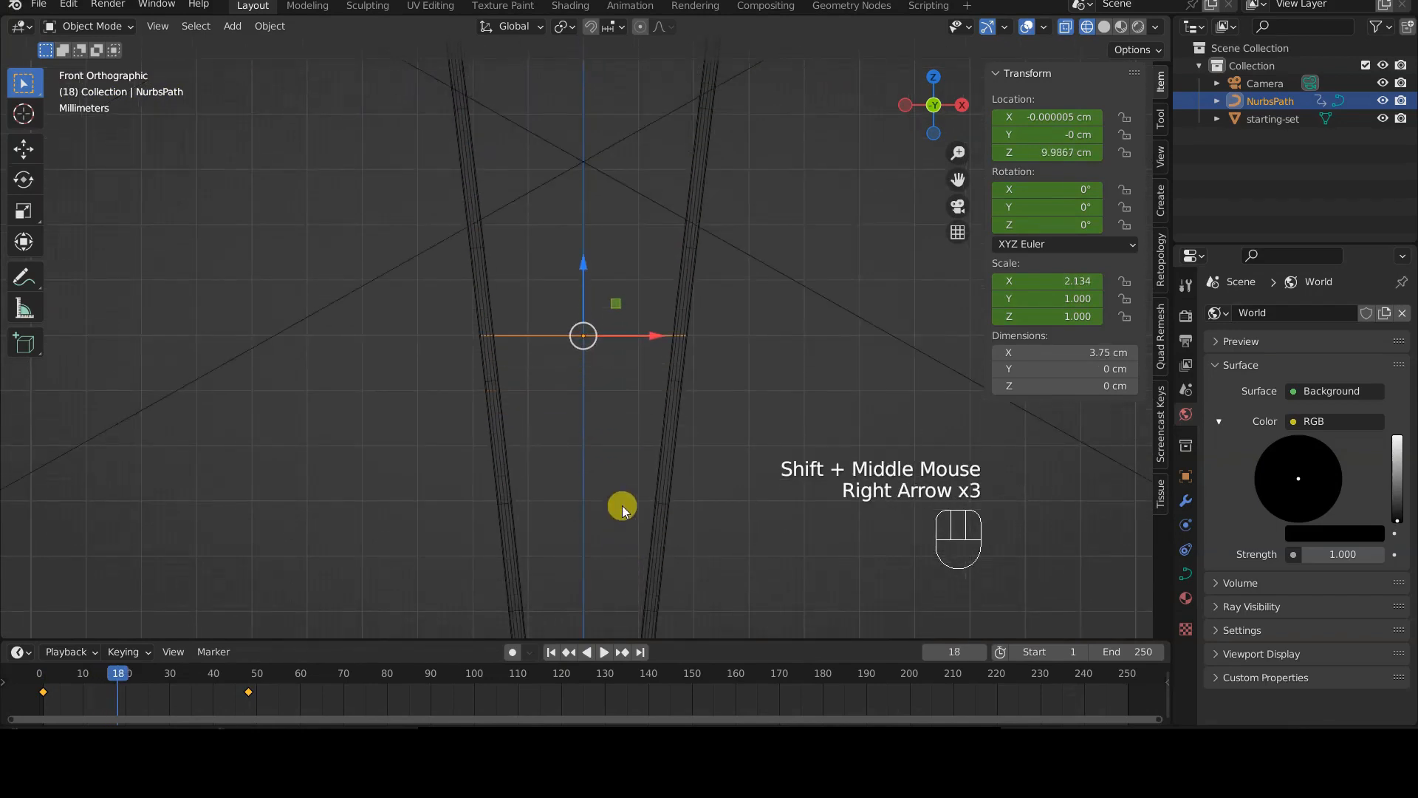
Step: At frame 15, scale the path along X to about 3.12 cm and insert a Location, Rotation & Scale keyframe
key(Left)
key(Left)
key(Left)
key(Left)
key(Left)
key(Left)
key(Left)
key(Left)
key(Left)
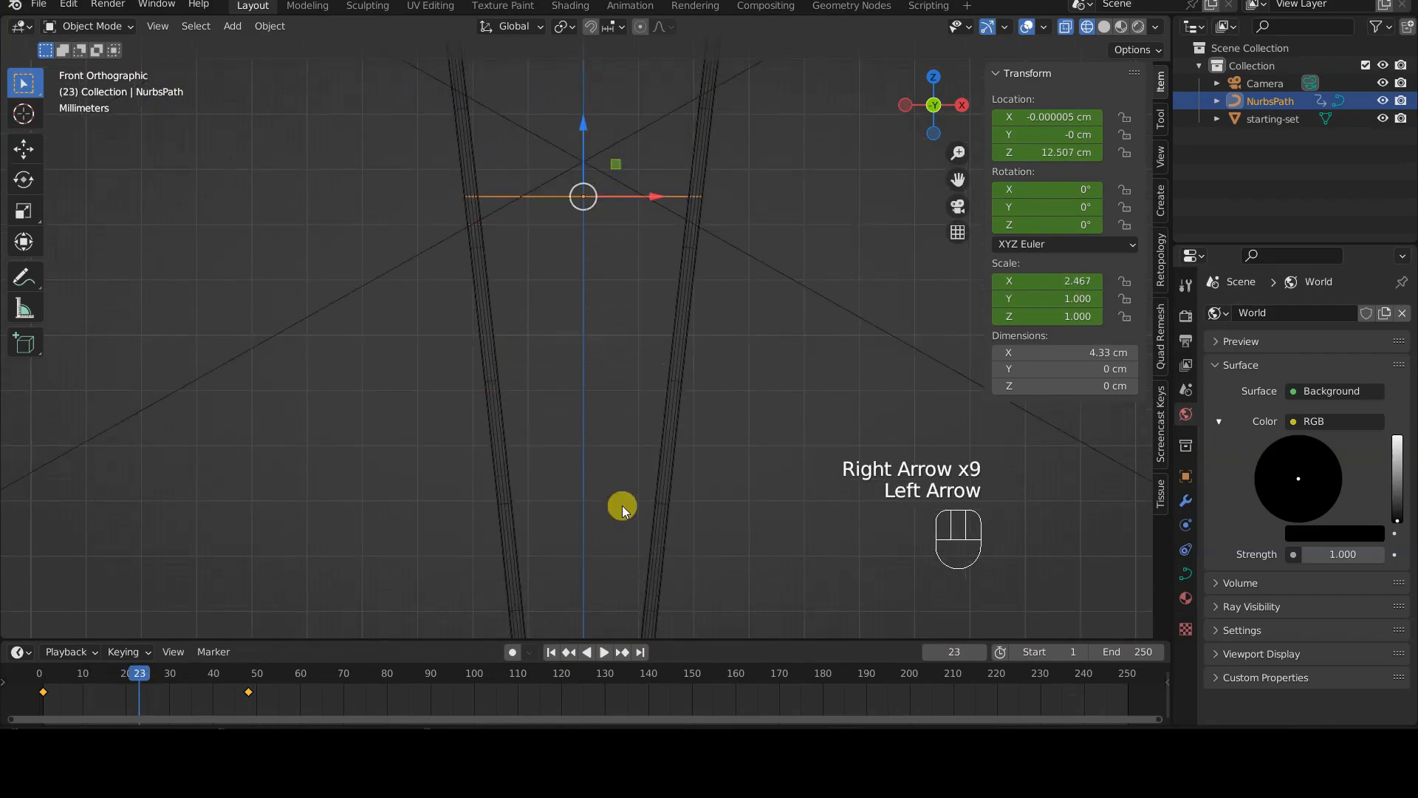
key(s)
key(x)
click(819, 433)
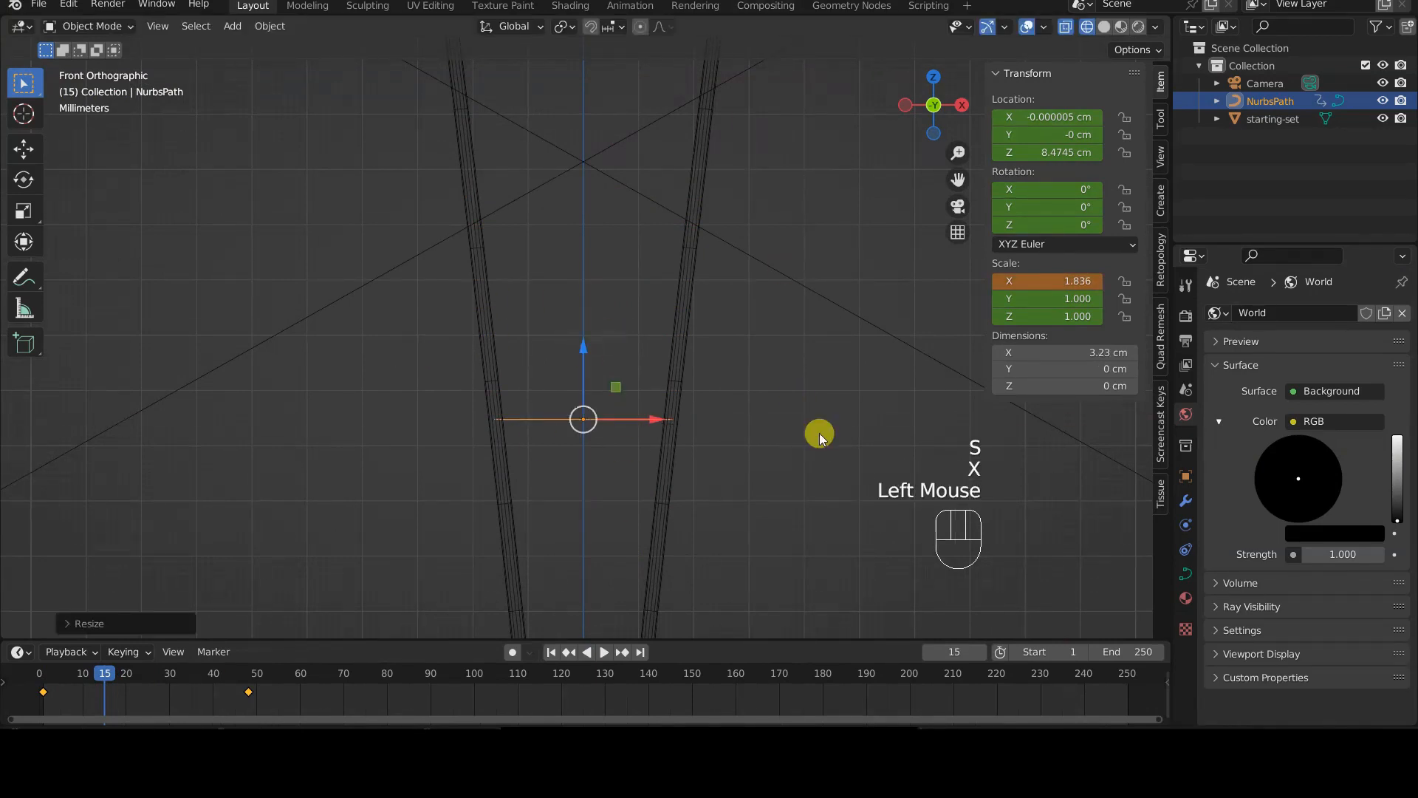
key(s)
key(x)
click(812, 428)
key(i)
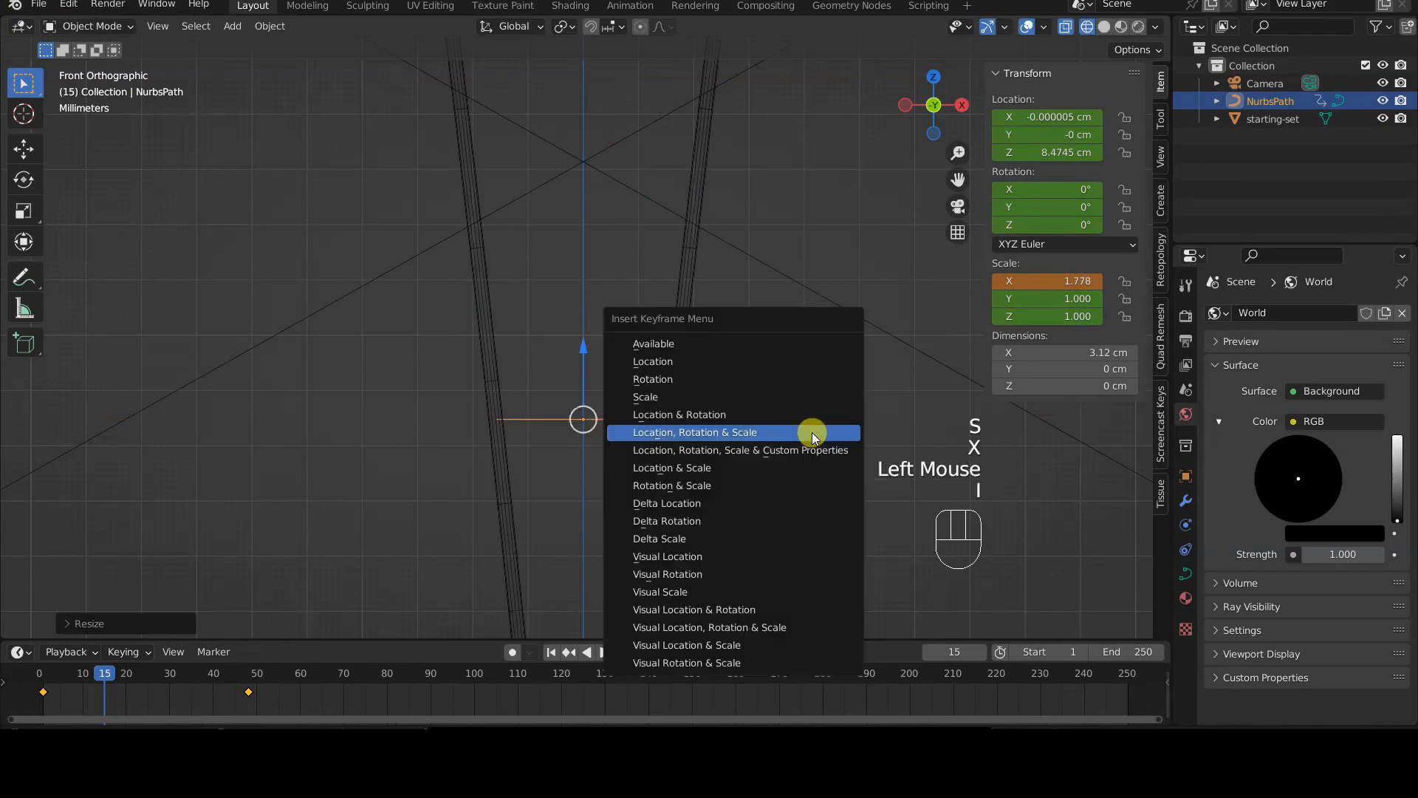
click(814, 434)
Step: Step through the animation from frame 1 to frame 48, checking that the path's ends stay within the wires
scroll(767, 469, down, 1)
shift+middle_drag(767, 470, 753, 221)
click(551, 652)
scroll(626, 533, up, 2)
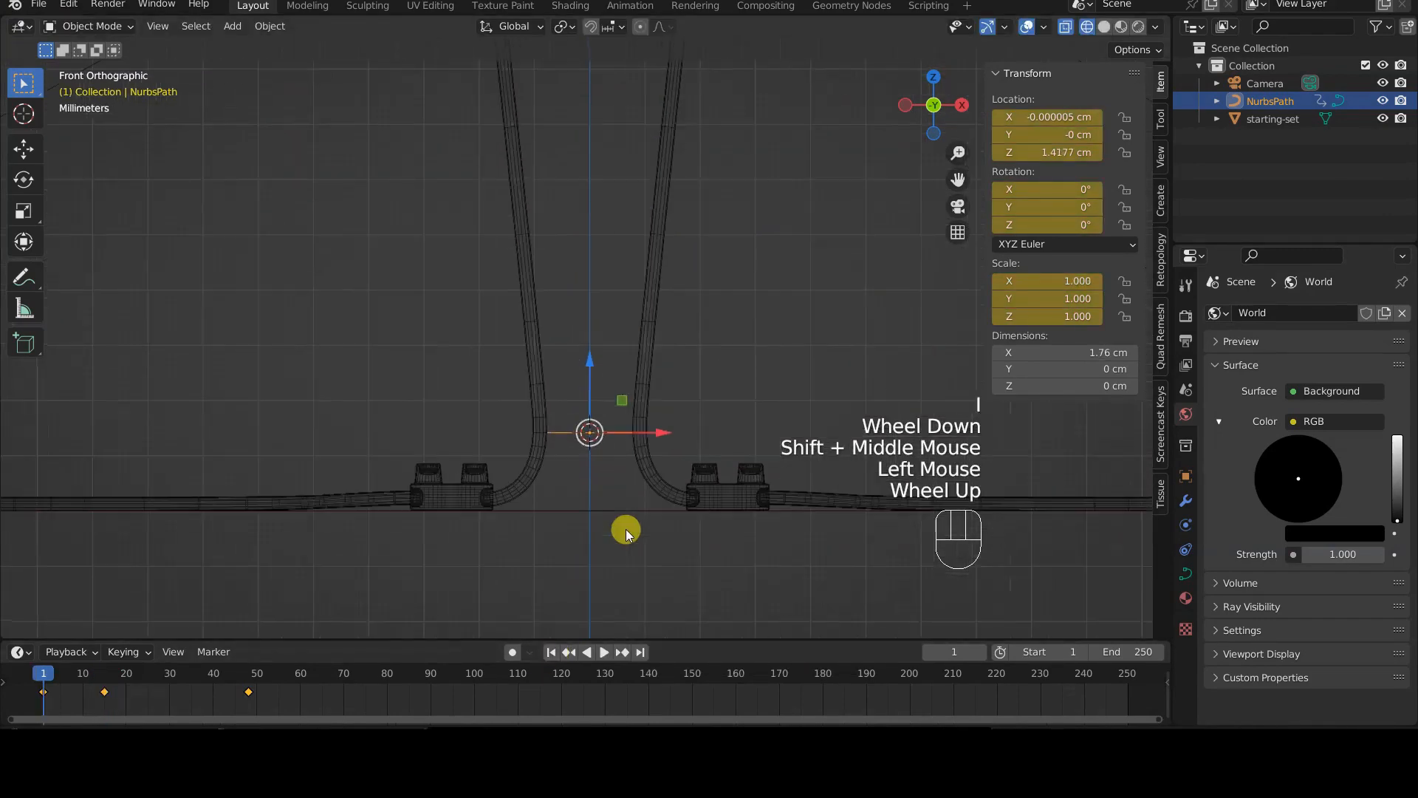
shift+middle_drag(626, 533, 650, 535)
key(Right)
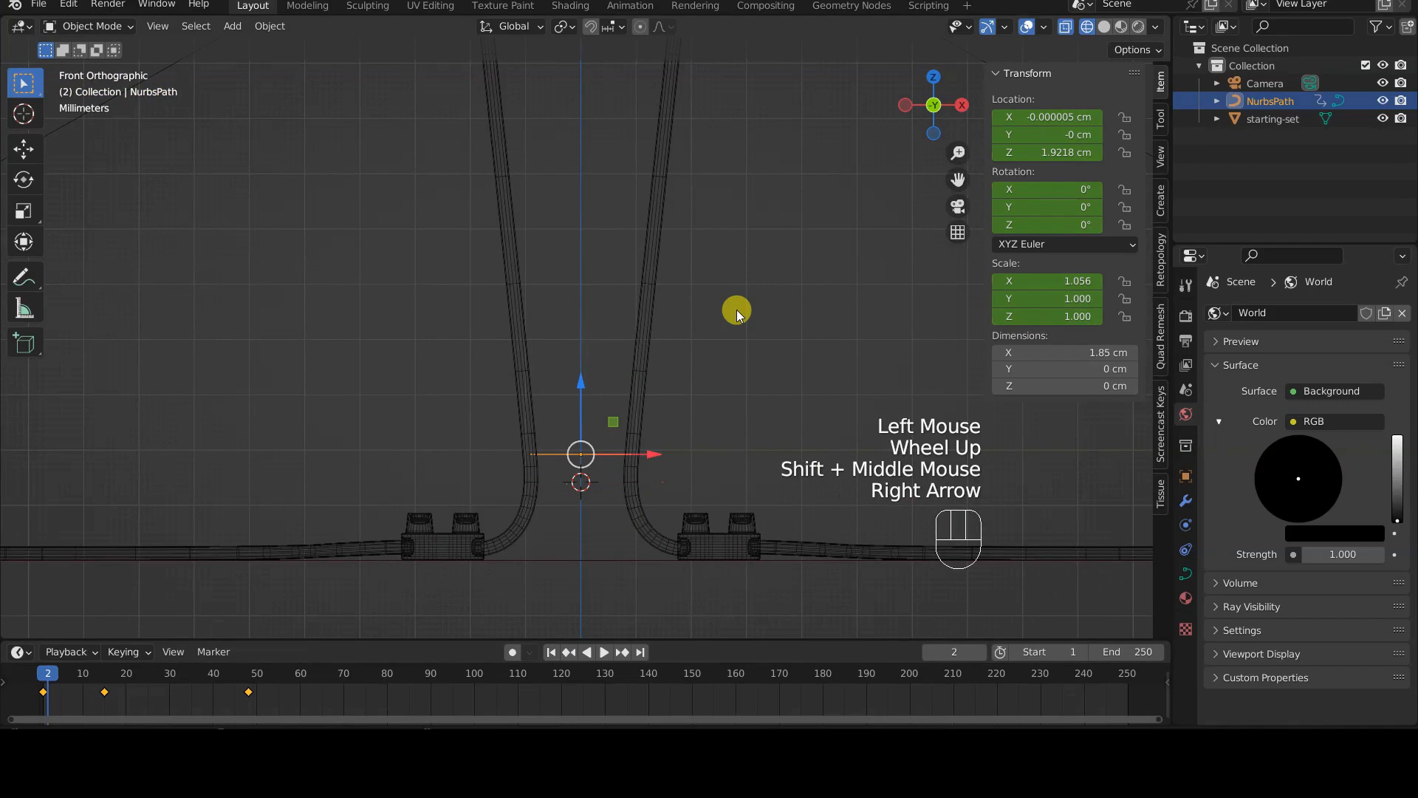
key(Right)
key(Right)
key(Right)
key(Right)
key(Right)
key(Right)
key(Right)
key(Right)
key(Right)
key(Right)
key(Right)
key(Right)
key(Right)
key(Right)
shift+middle_drag(754, 51, 720, 449)
key(Right)
key(Right)
key(Right)
key(Right)
key(Right)
key(Right)
key(Right)
key(Right)
key(Right)
key(Right)
key(Right)
key(Right)
key(Right)
key(Right)
key(Right)
key(Right)
key(Right)
shift+middle_drag(632, 252, 607, 681)
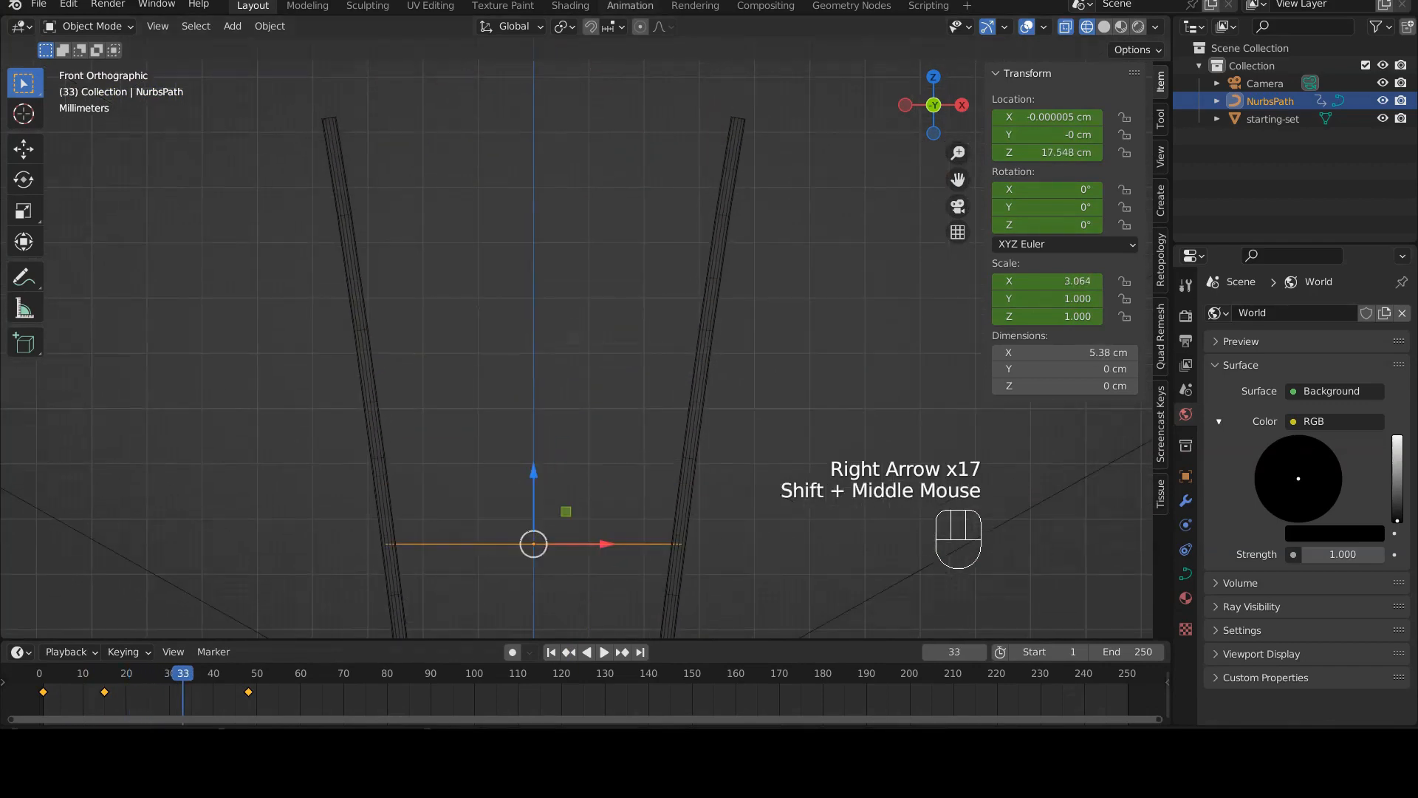
key(Right)
key(Right)
key(Right)
key(Right)
key(Right)
key(Right)
key(Right)
key(Right)
key(Right)
key(Right)
key(Right)
key(Right)
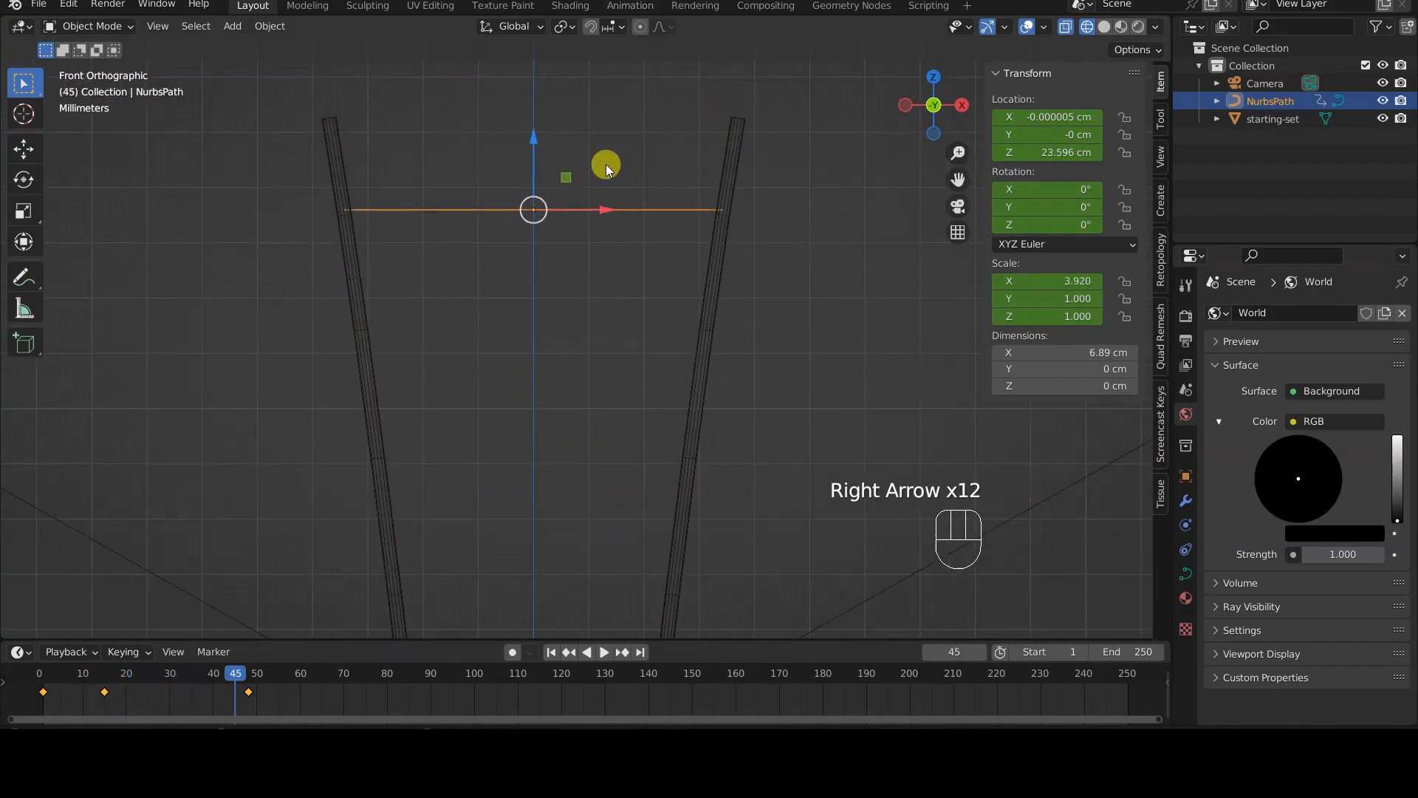
key(Right)
key(Right)
key(Right)
scroll(384, 470, down, 2)
shift+middle_drag(469, 459, 625, 372)
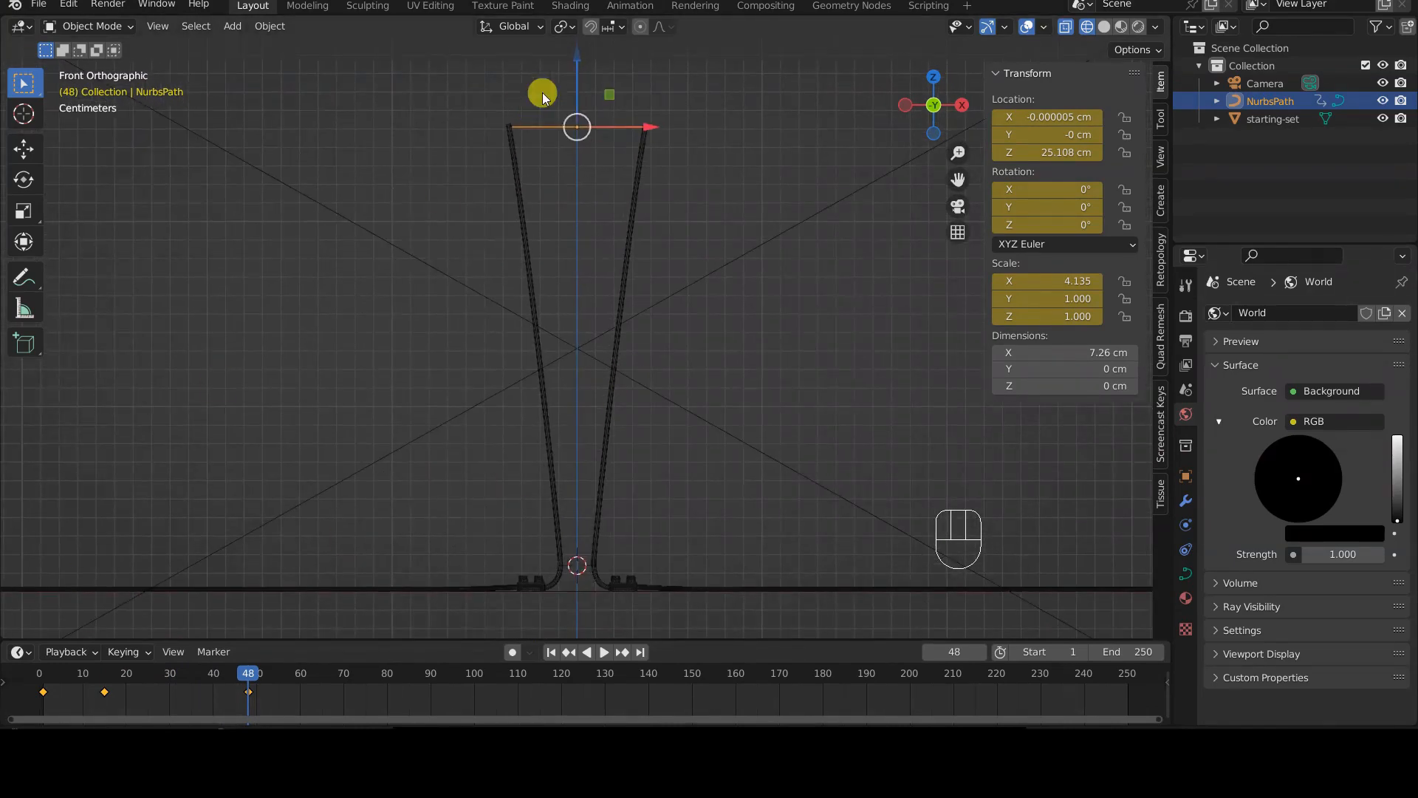
Step: Turn the 3D viewport area into a Graph Editor showing the path's animation curves, and select the Z Location curve
click(30, 28)
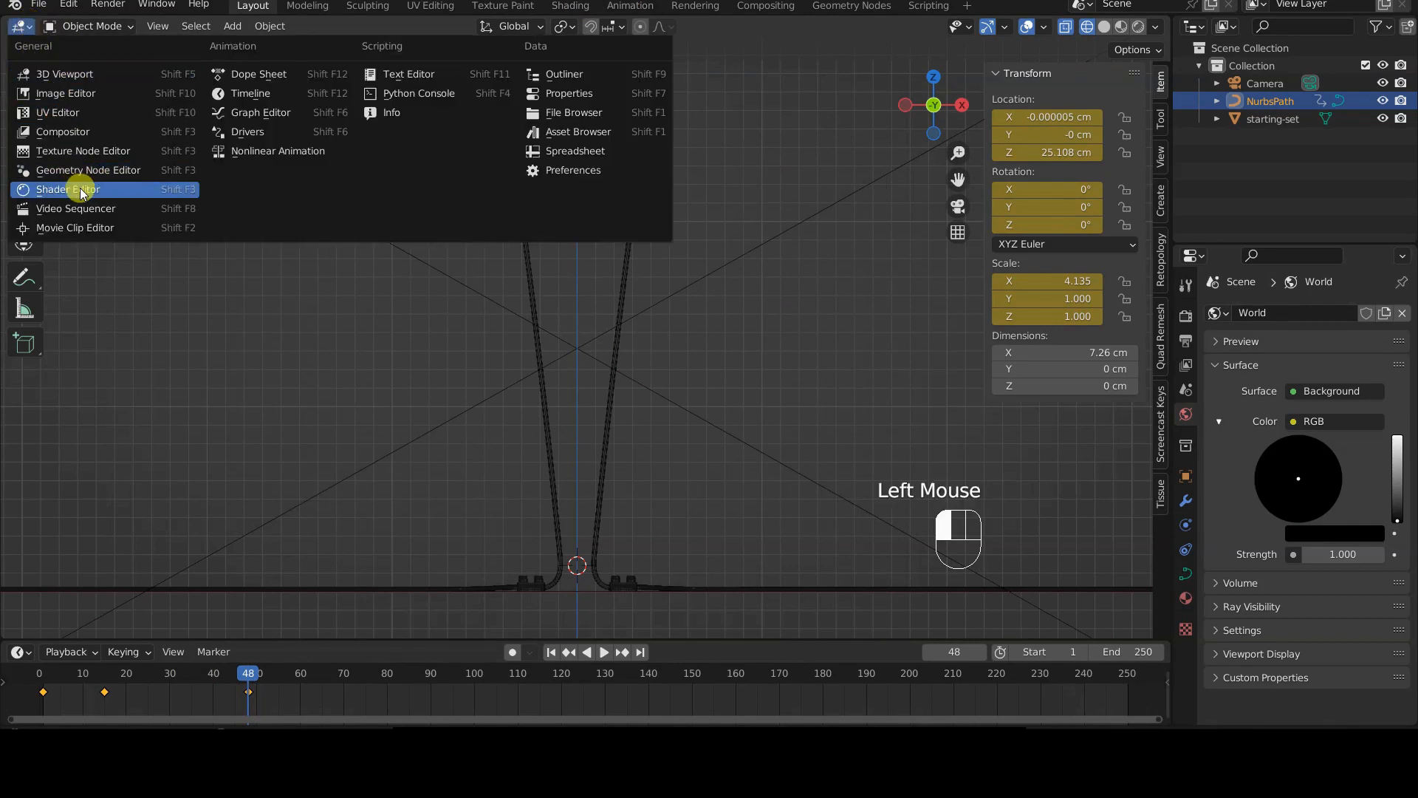
click(300, 113)
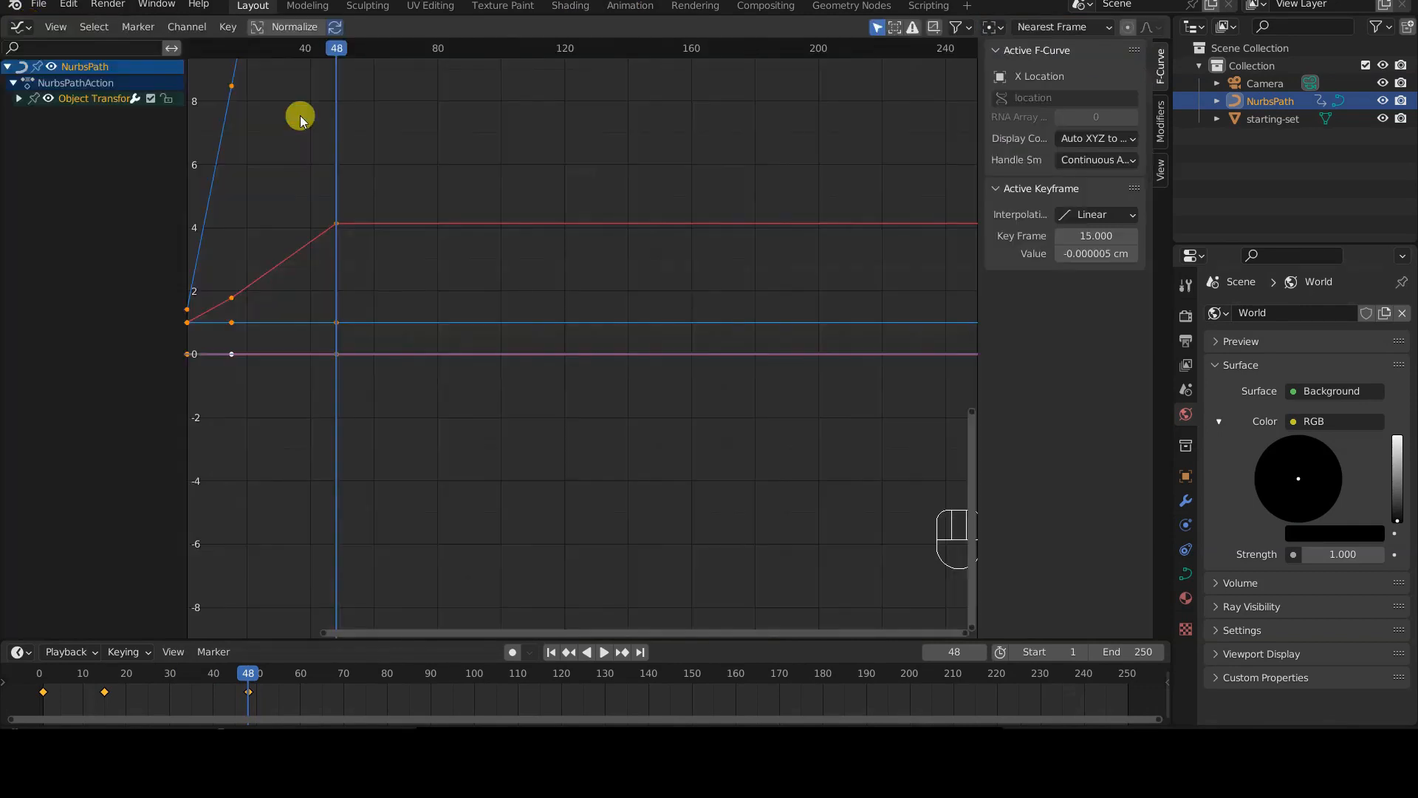
scroll(547, 419, down, 1)
scroll(546, 419, up, 1)
scroll(547, 419, down, 2)
ctrl+middle_drag(547, 419, 574, 312)
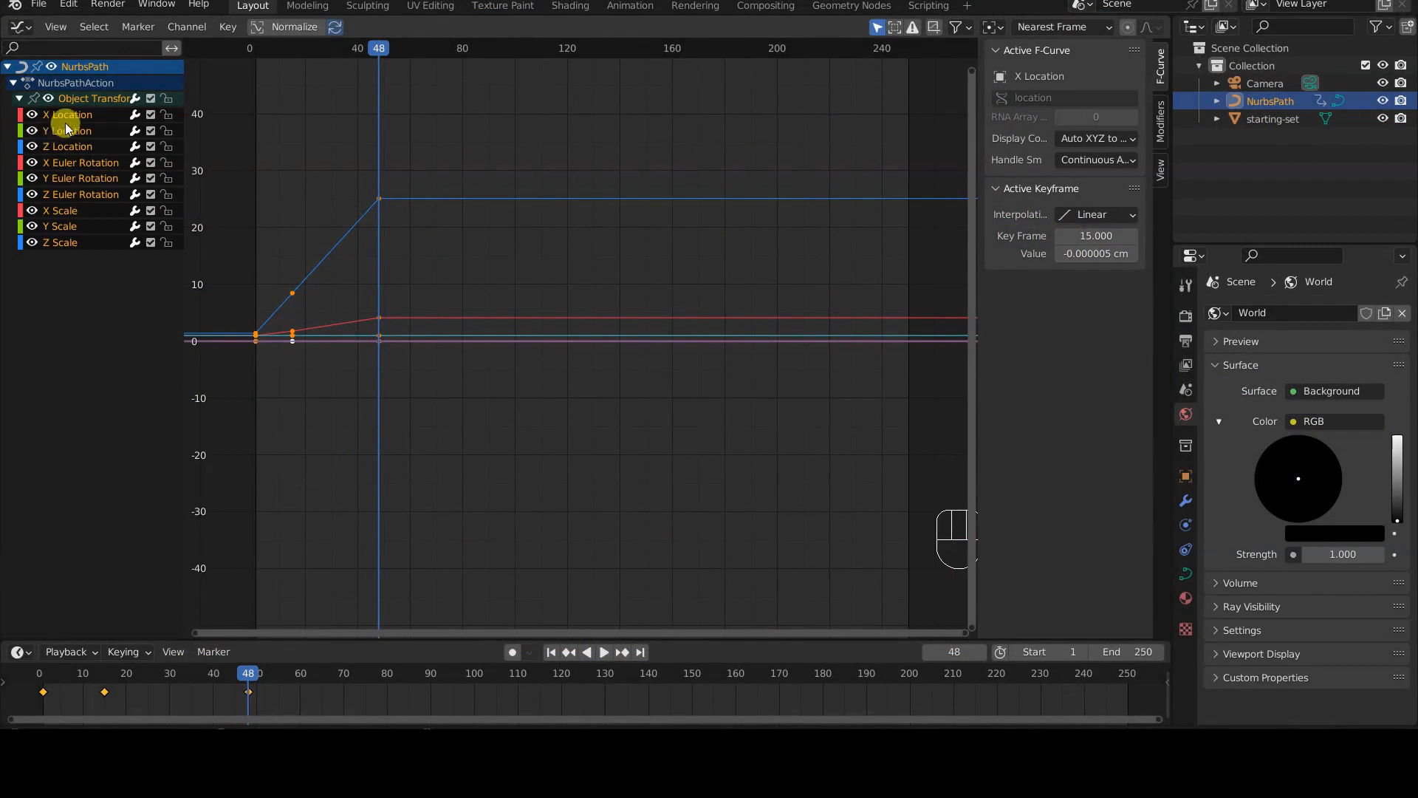
click(383, 205)
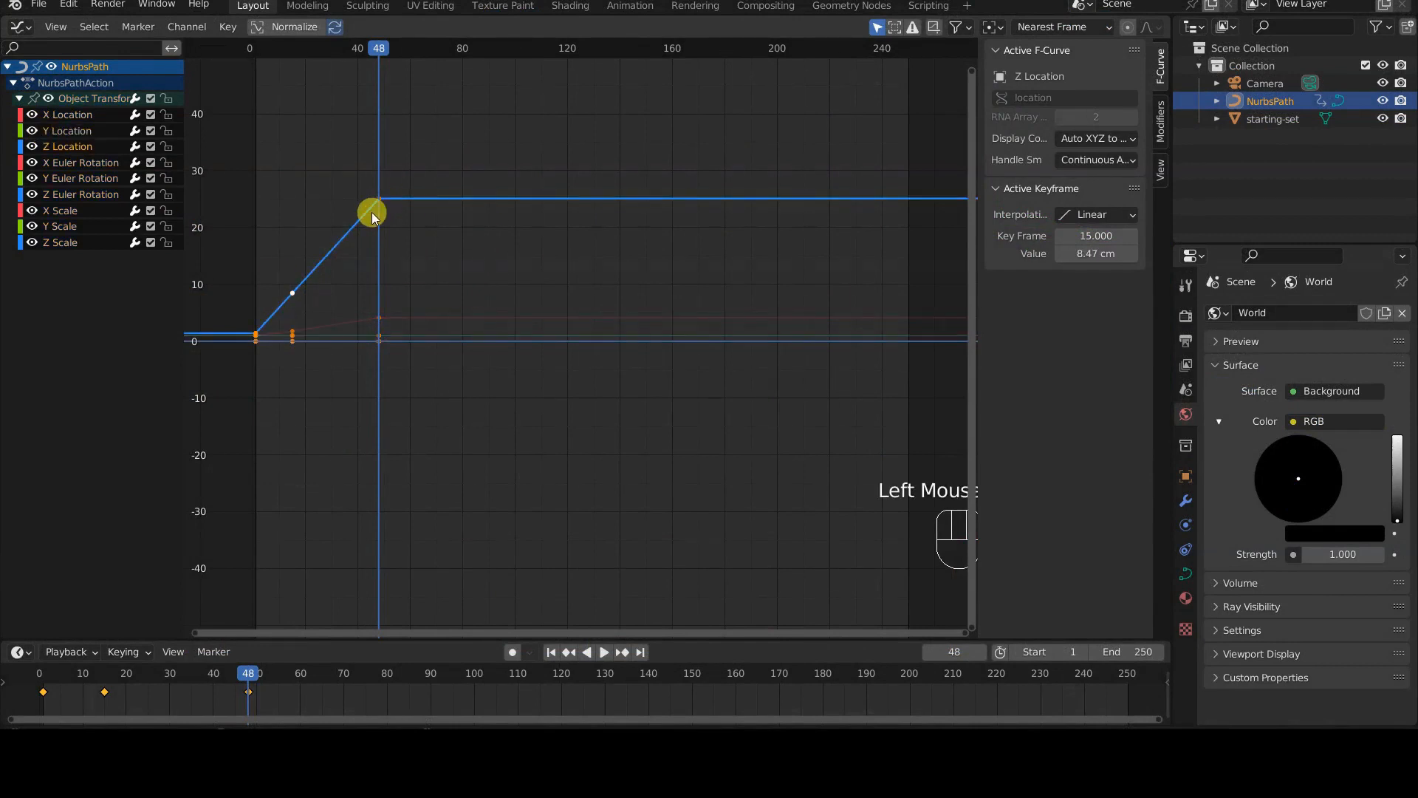
Step: Add a Cycles modifier to the path's Z Location animation curve so the rise repeats
click(1161, 130)
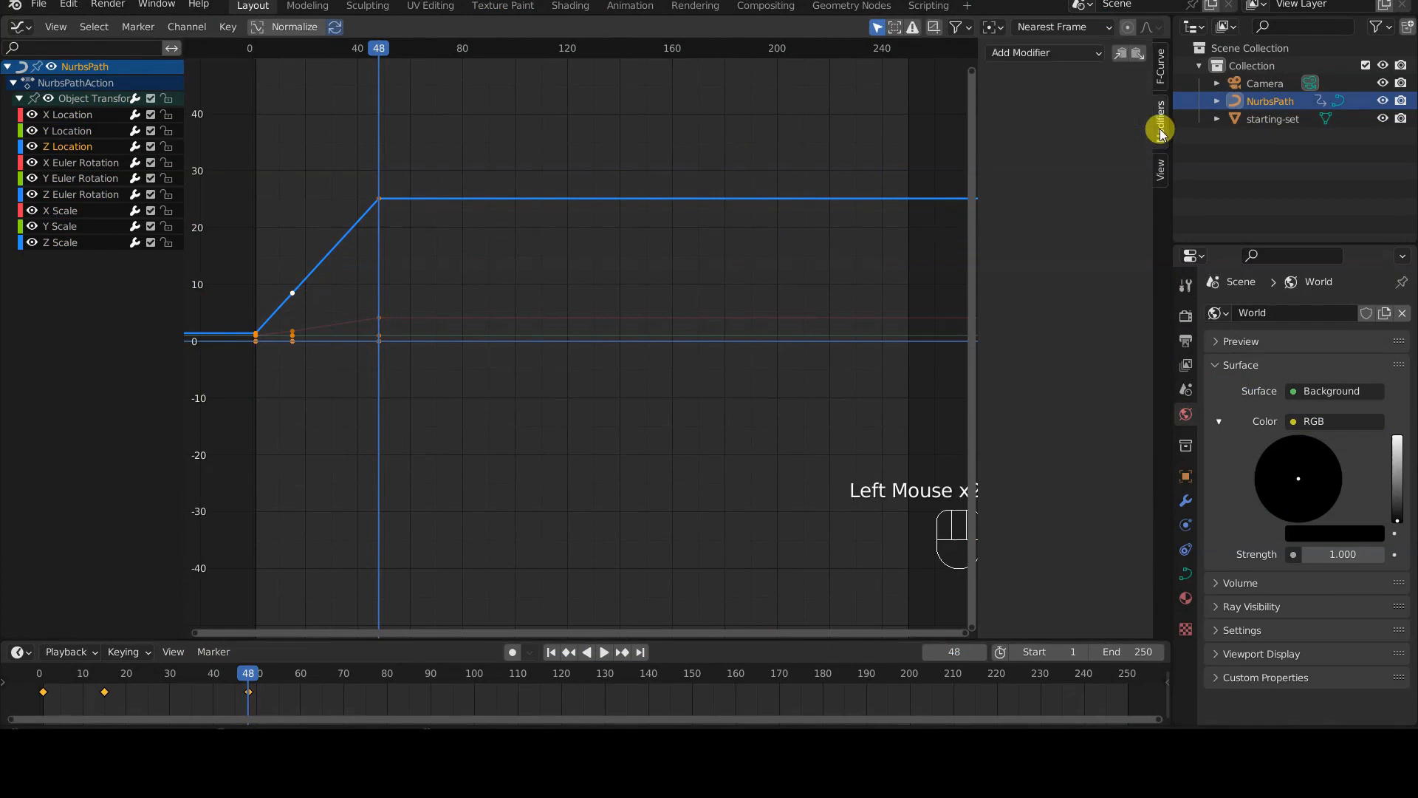
click(1079, 56)
click(1053, 130)
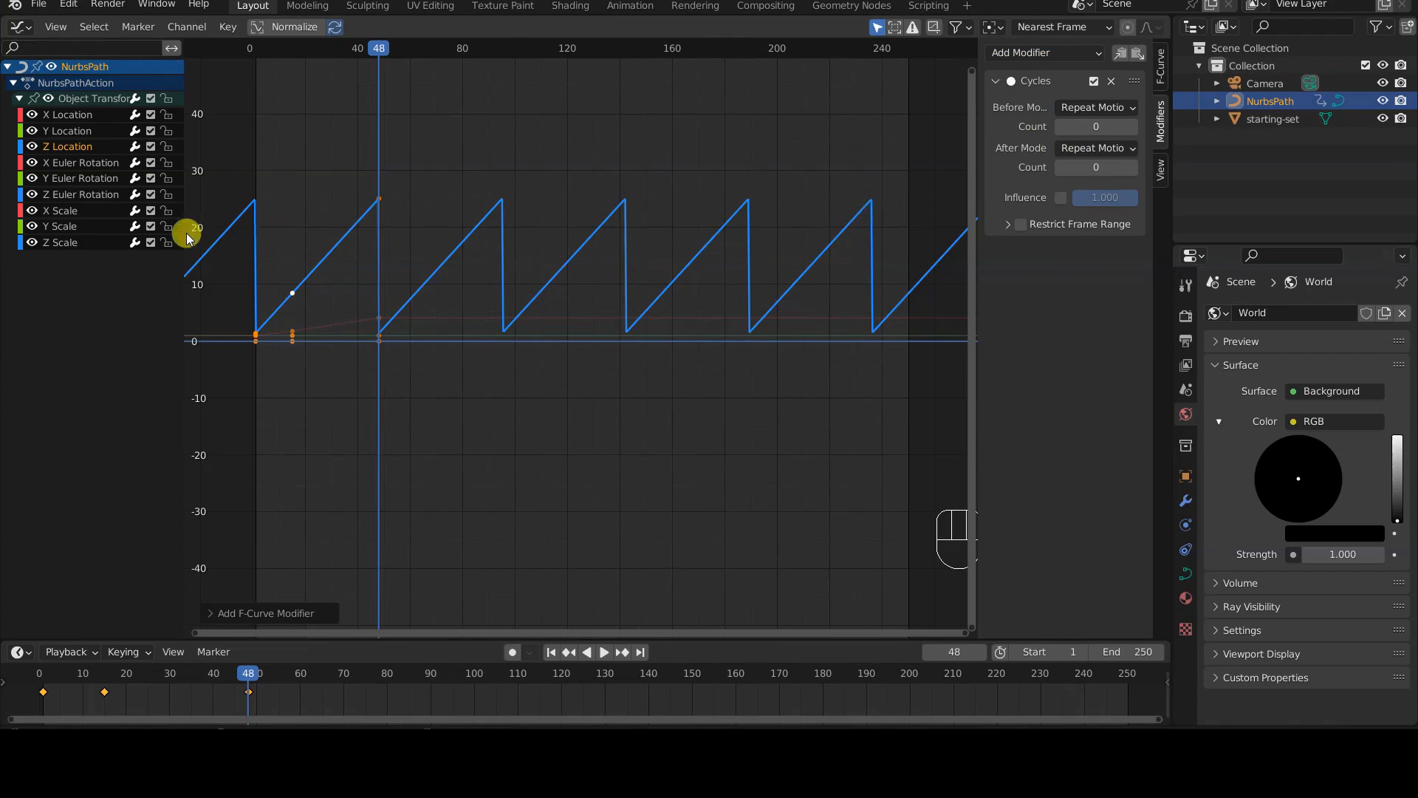
Step: Select the X Scale animation curve and add a Cycles modifier to it as well
click(65, 213)
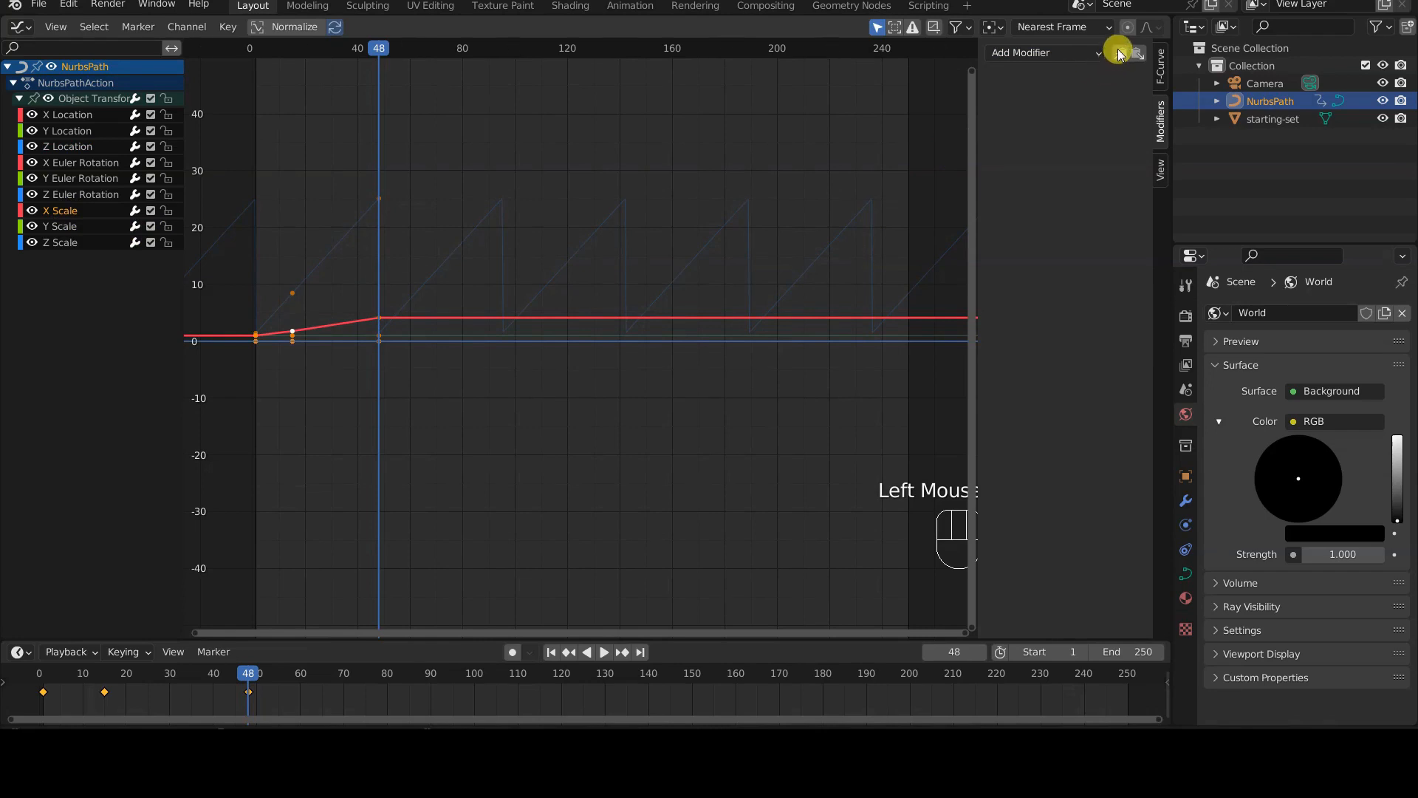
click(1074, 54)
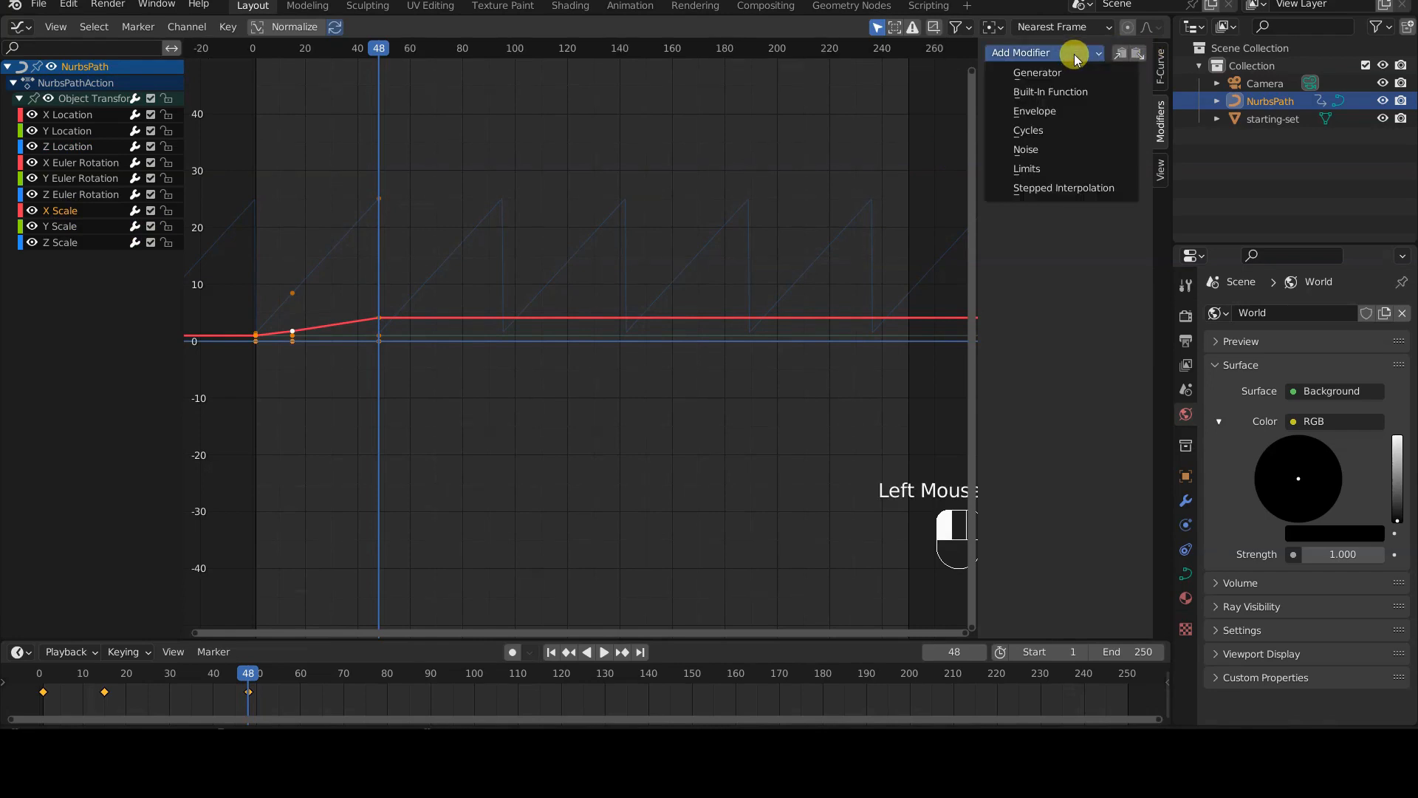
click(1058, 128)
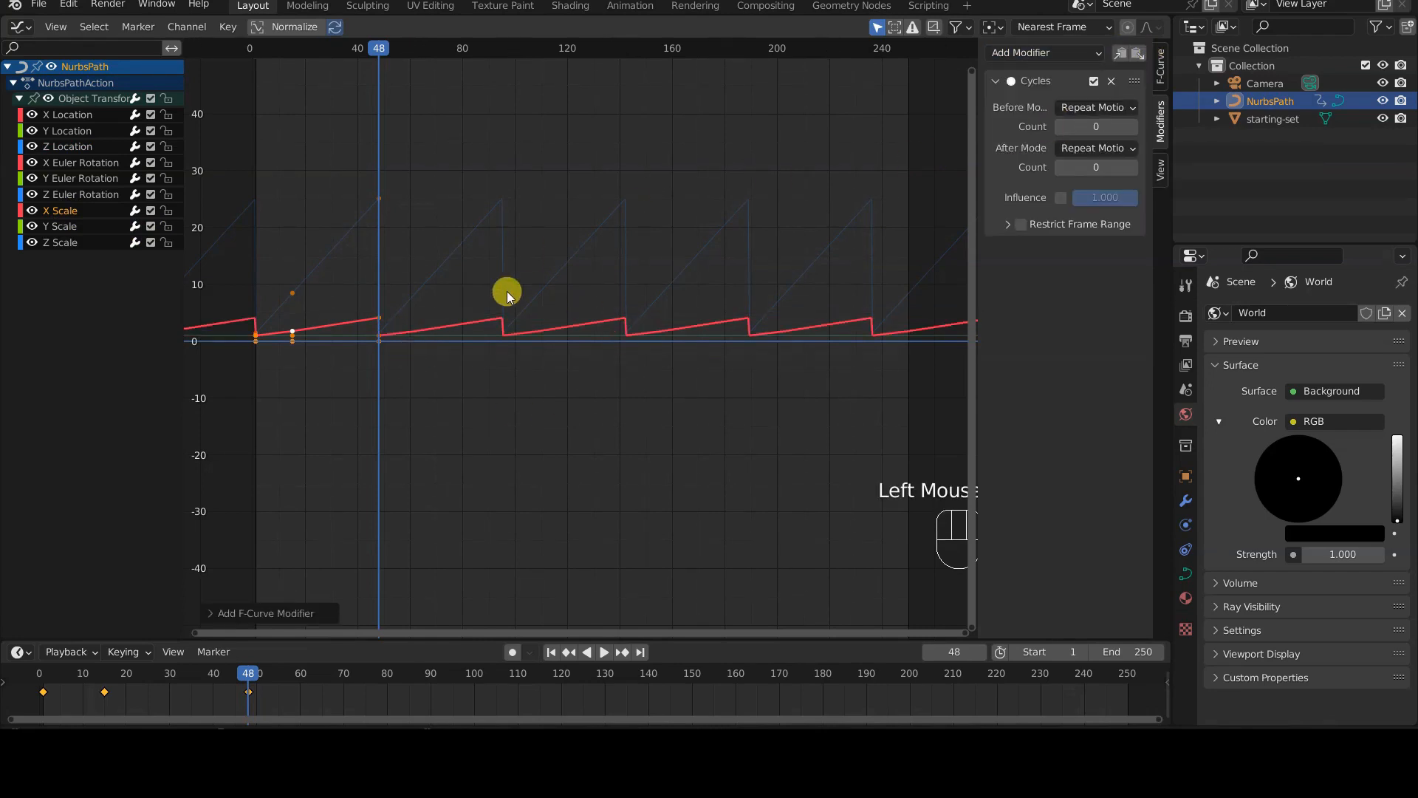
Step: Turn the Graph Editor back into the 3D Viewport and play the animation from frame 1 to check the looping motion
click(20, 26)
click(50, 74)
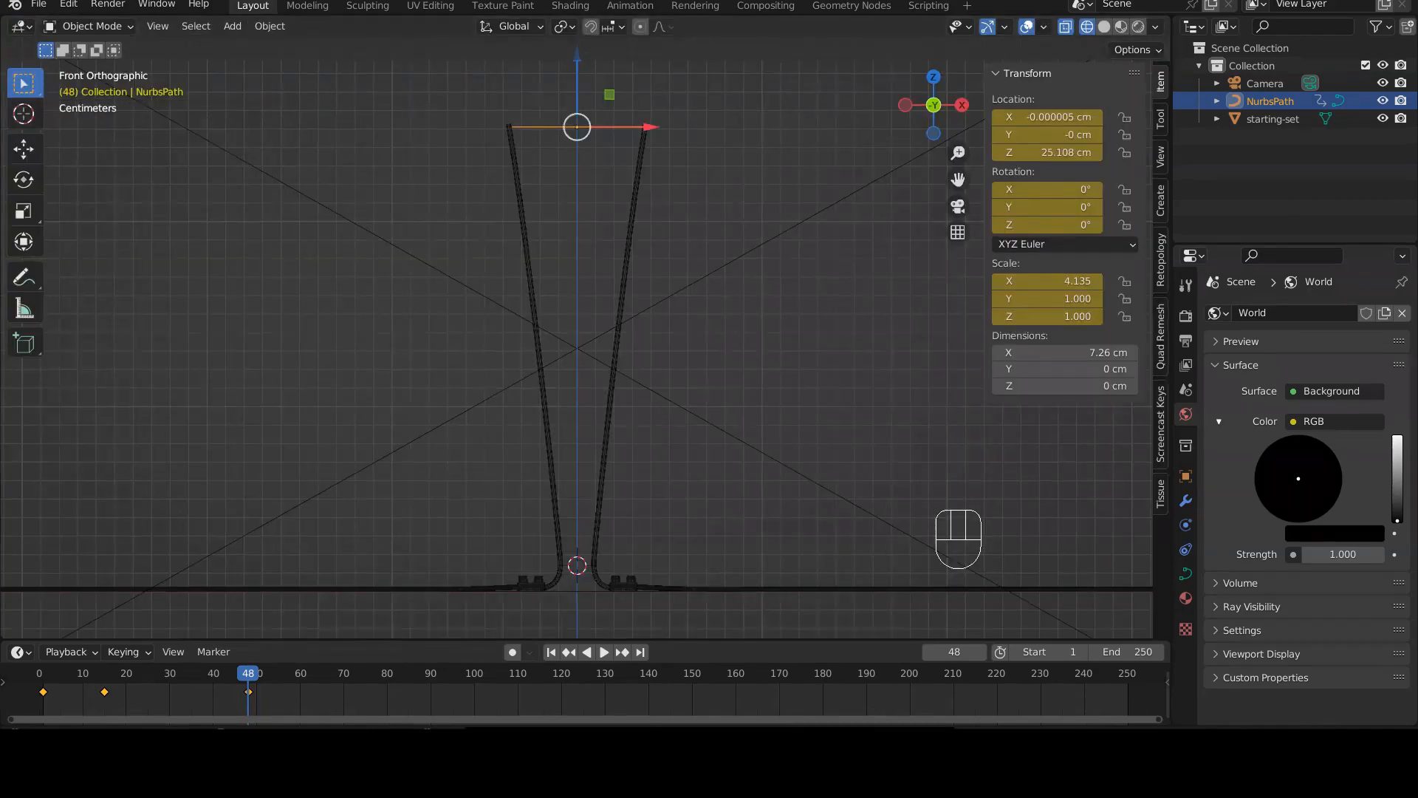
click(552, 653)
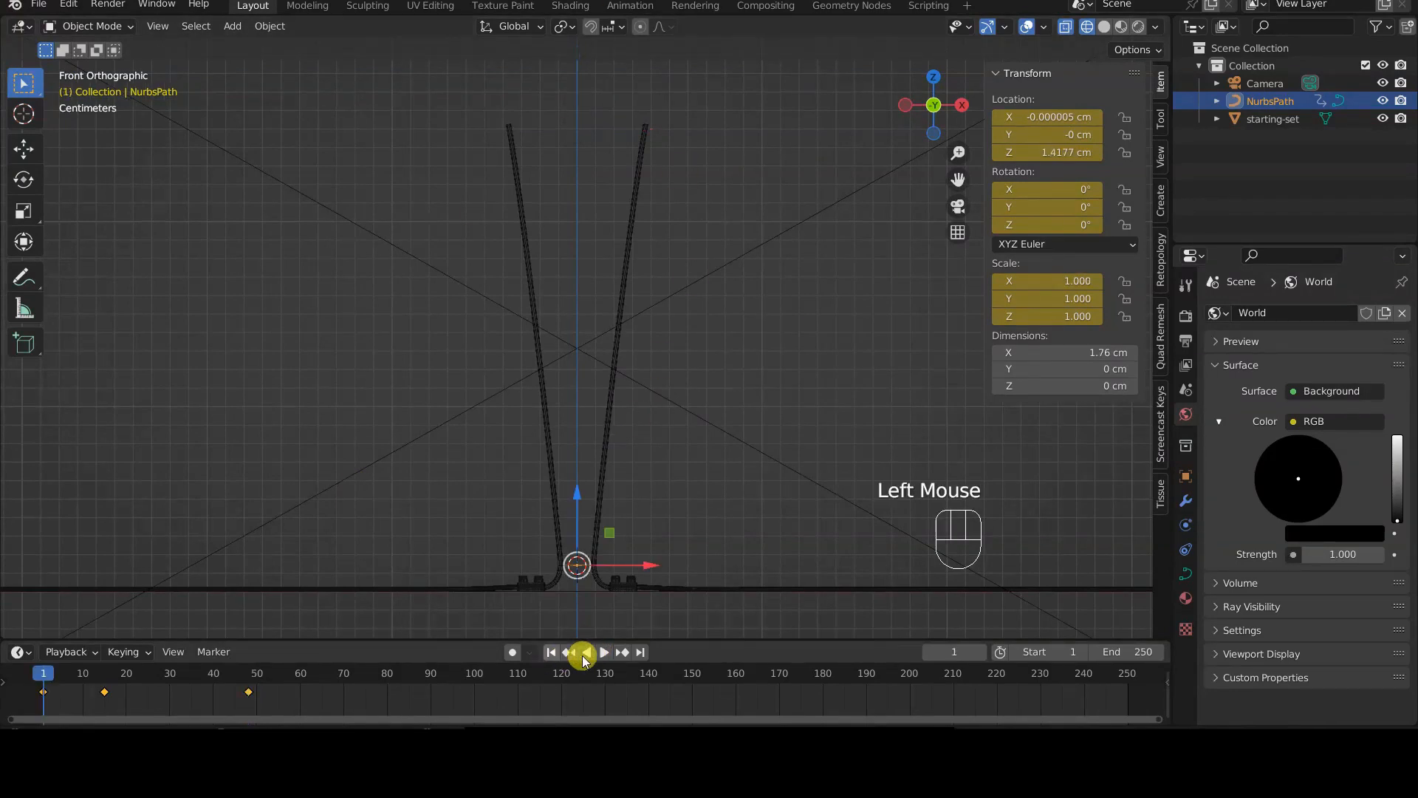
click(602, 653)
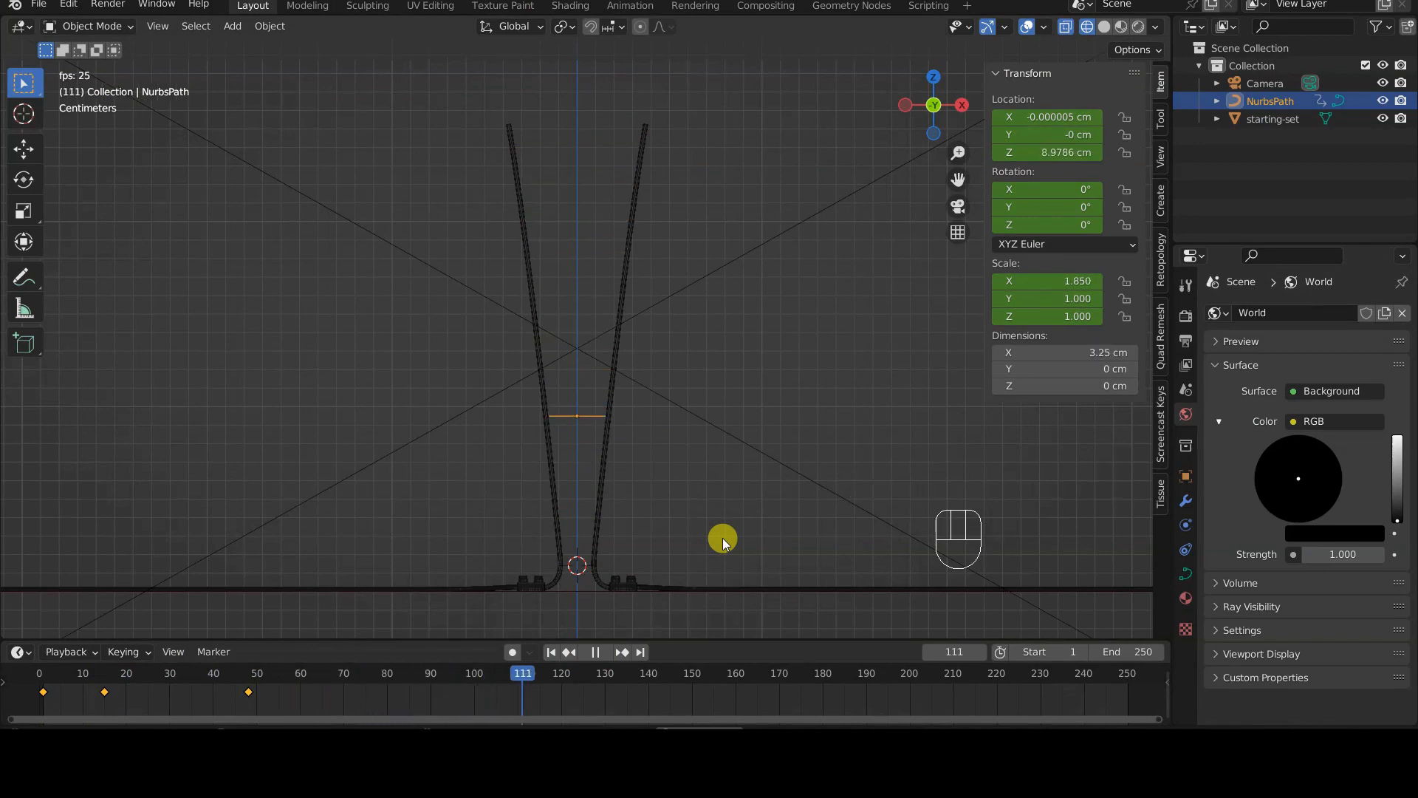
click(596, 653)
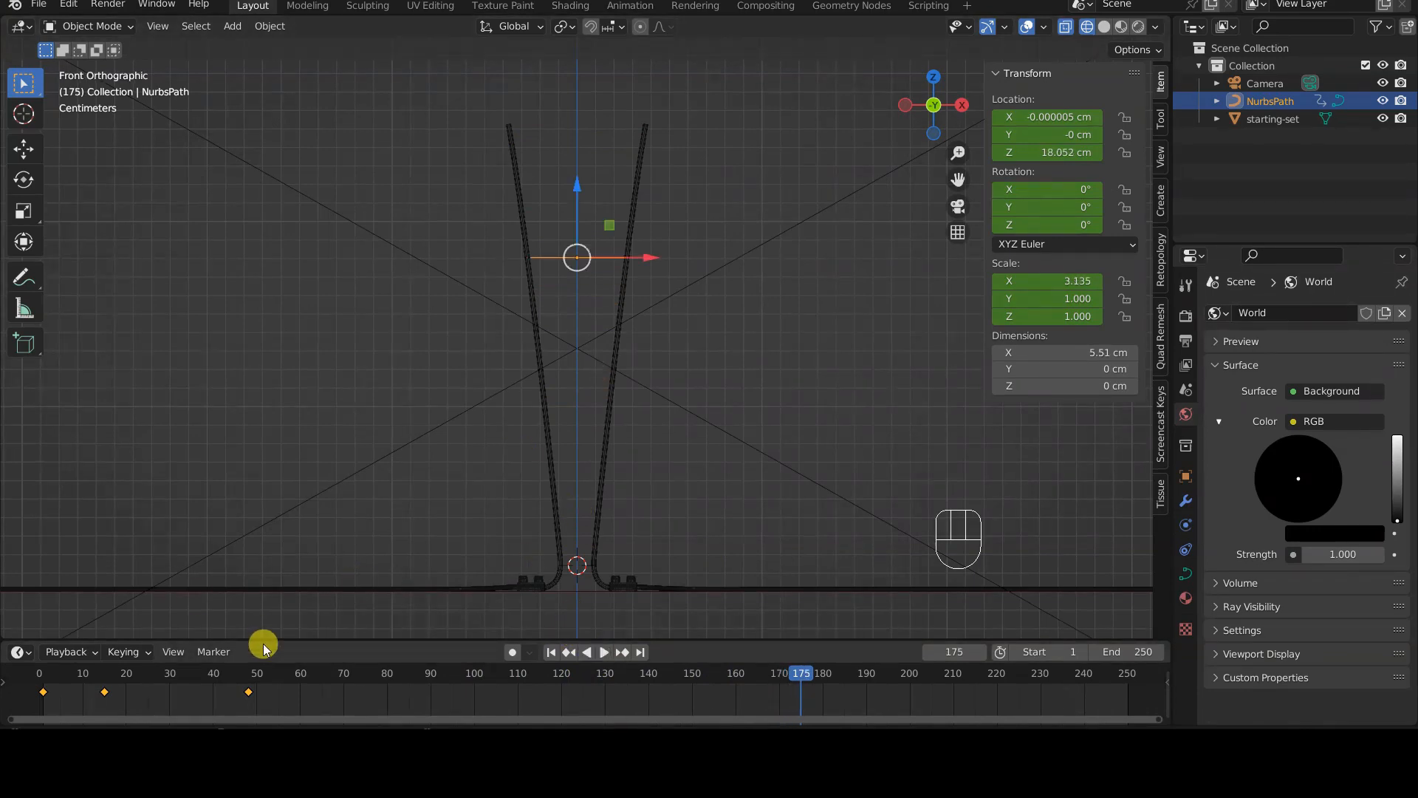
Step: At frame 22, add a Wave modifier to the path and disable its Y motion, leaving only X
drag(104, 677, 135, 690)
middle_drag(483, 472, 657, 417)
scroll(556, 501, up, 3)
scroll(657, 417, up, 1)
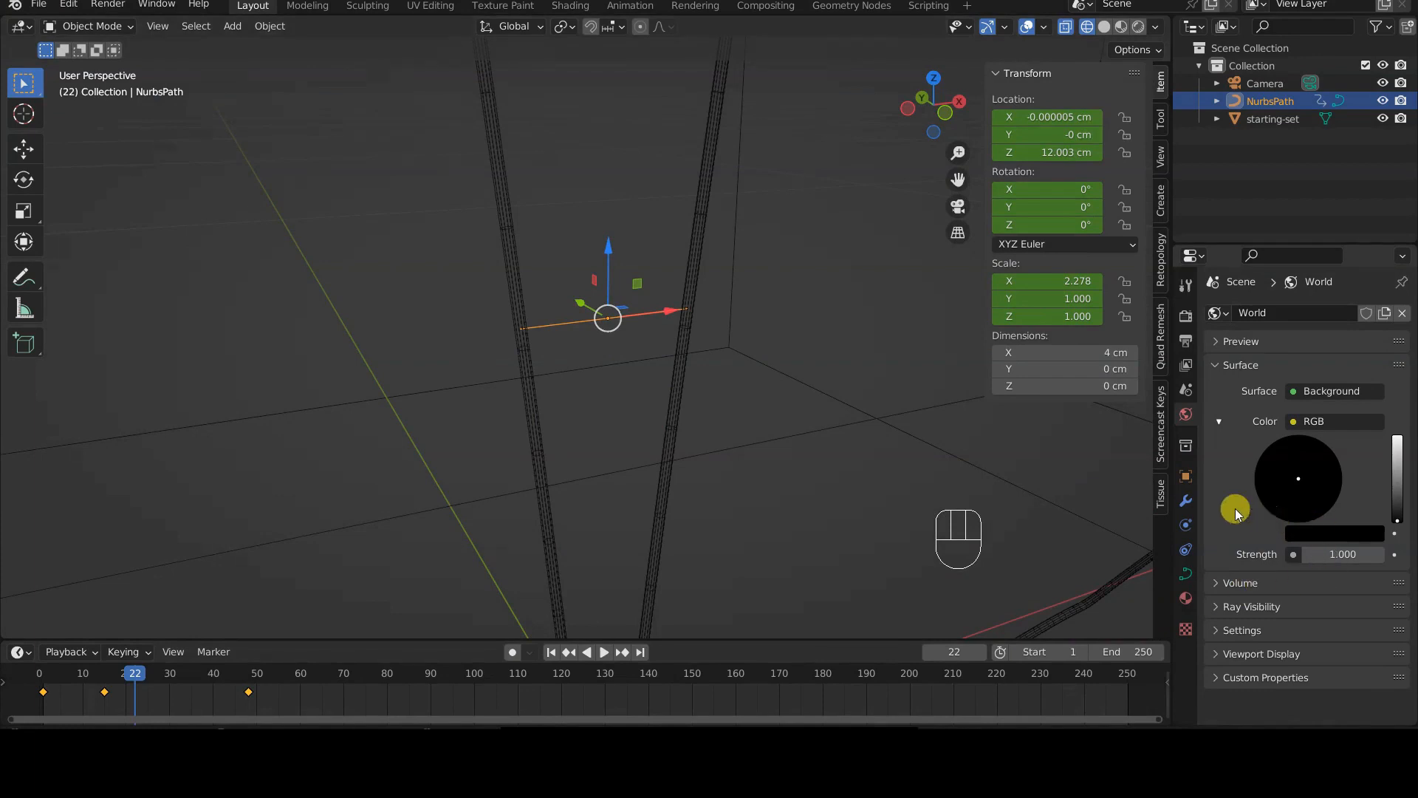
click(1188, 501)
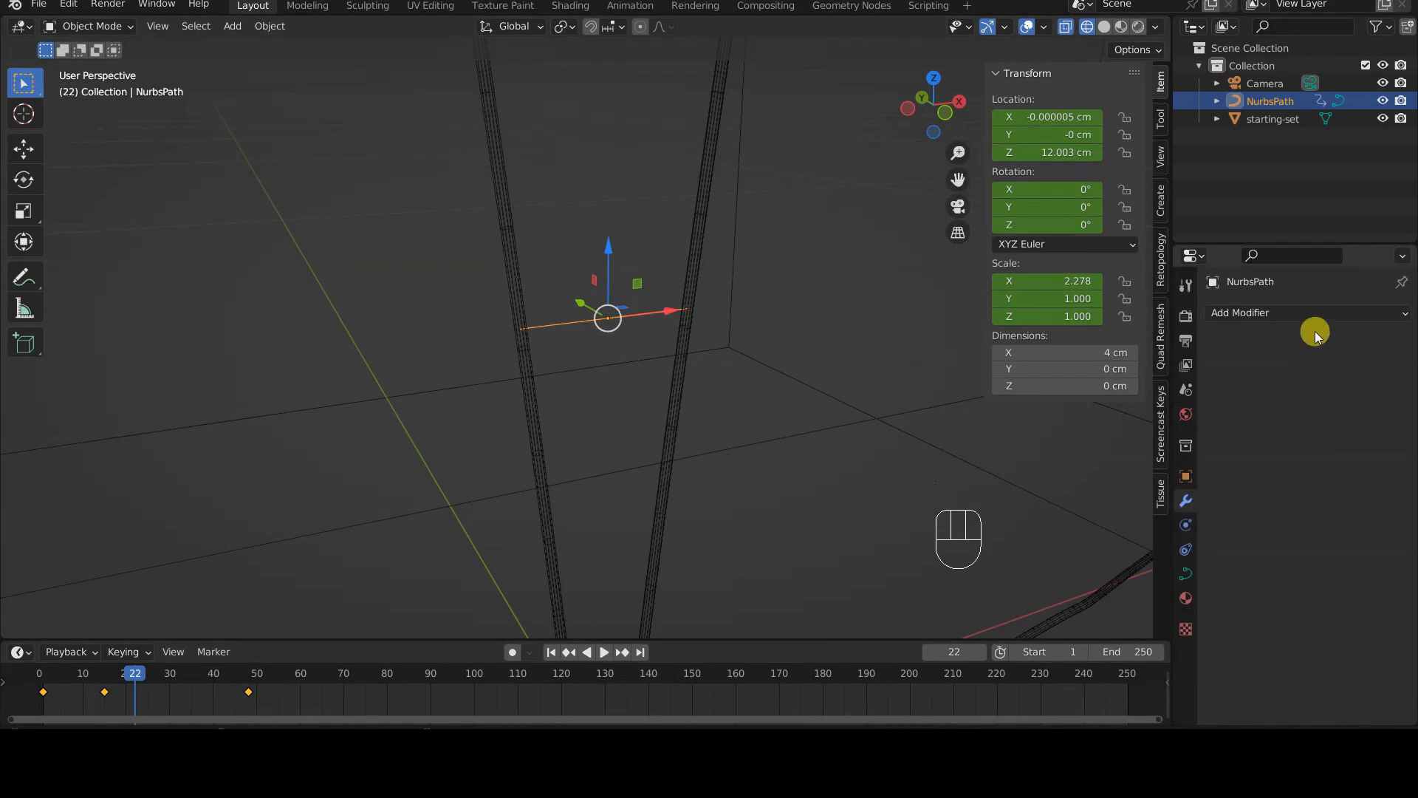
click(1322, 313)
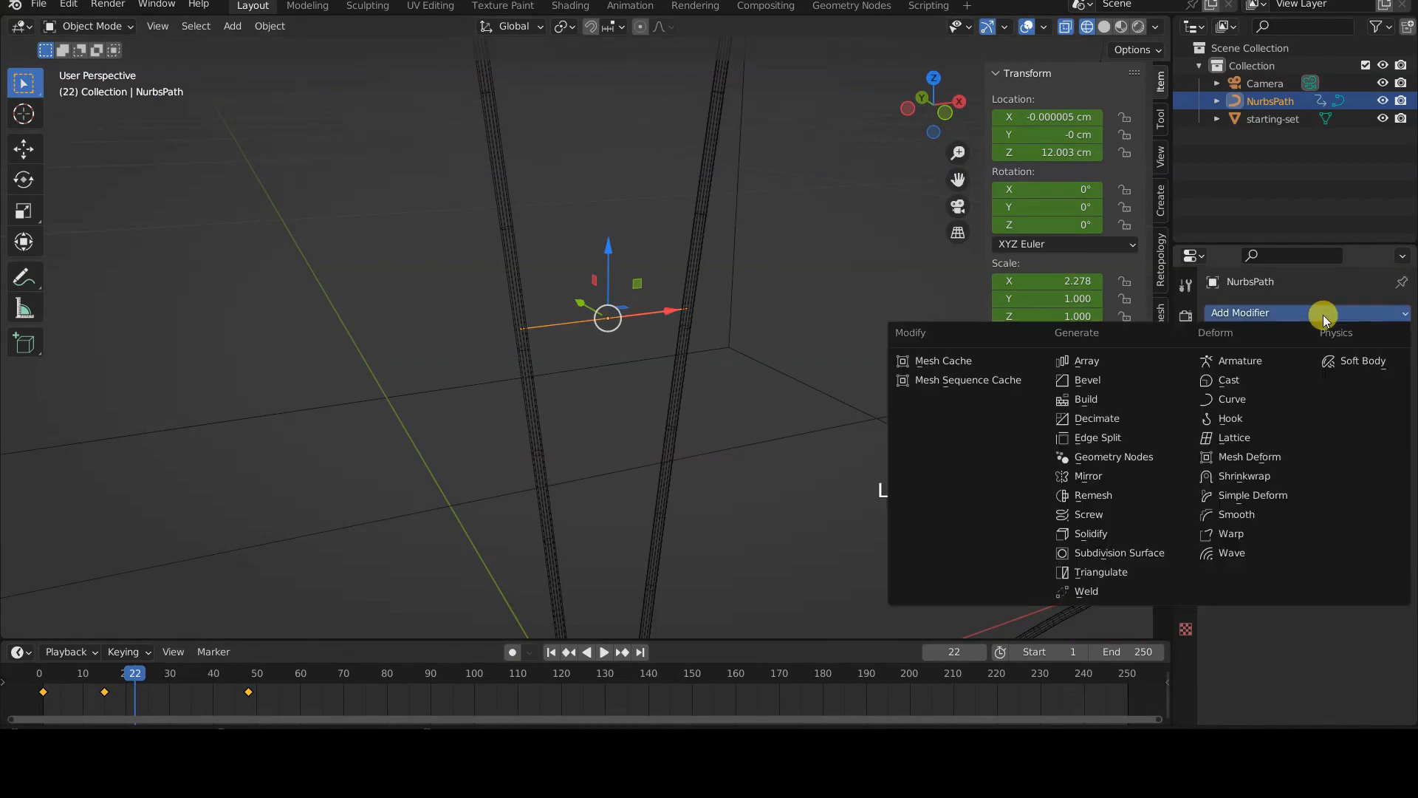
click(1232, 552)
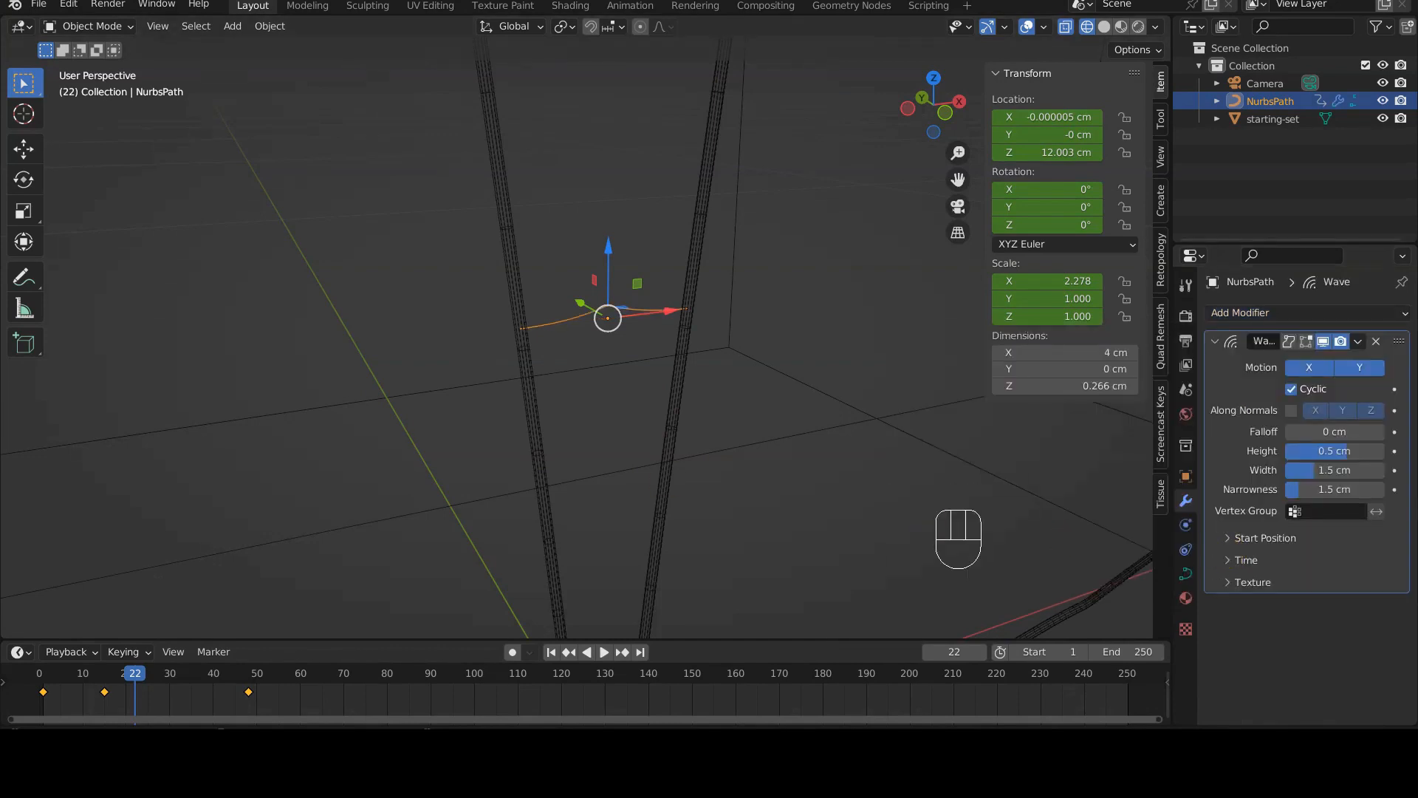
click(1359, 370)
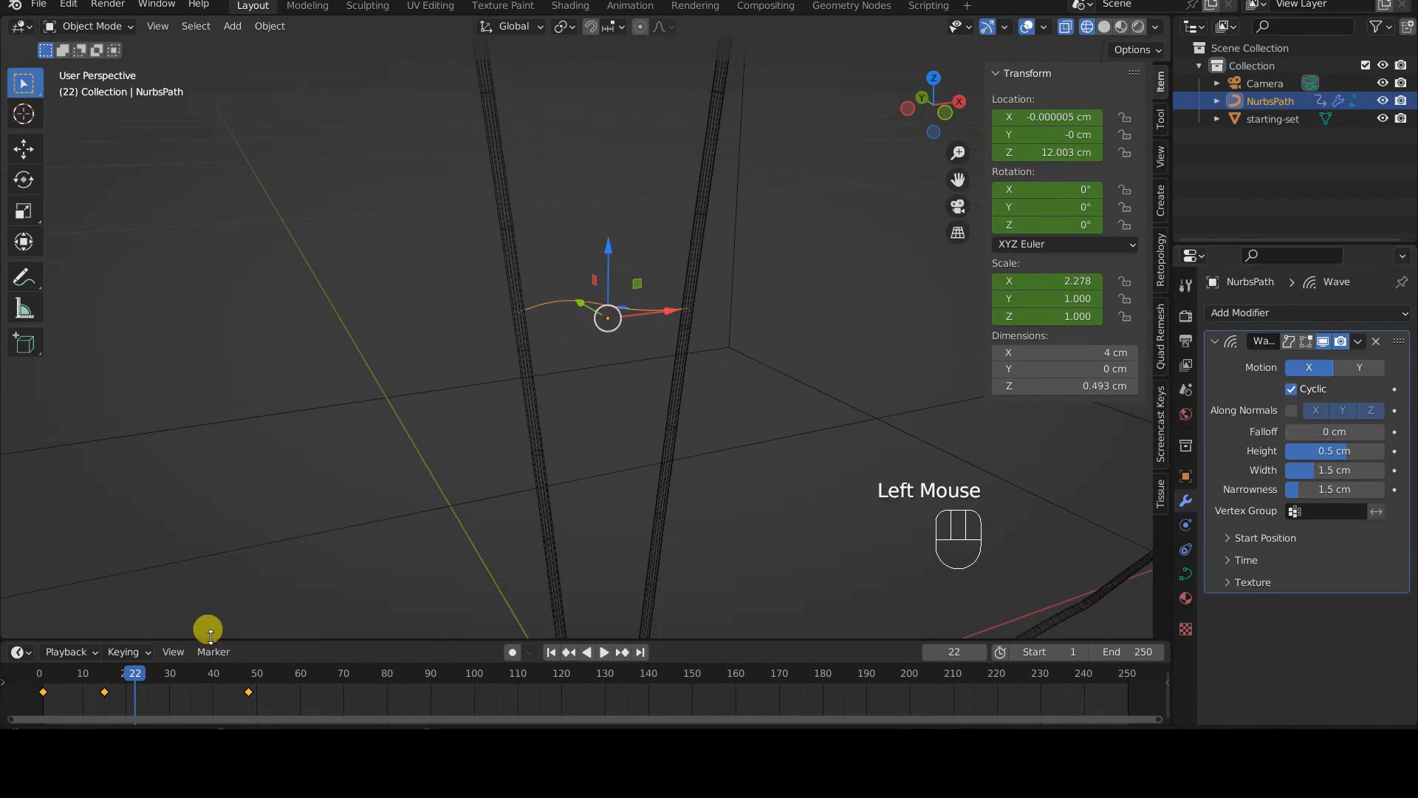
Step: Scrub to frame 24 and play the animation, examining how the wave moves along the rising path
double_click(134, 673)
mouse_move(134, 672)
mouse_down()
mouse_move(177, 680)
mouse_move(120, 674)
mouse_move(143, 676)
mouse_up()
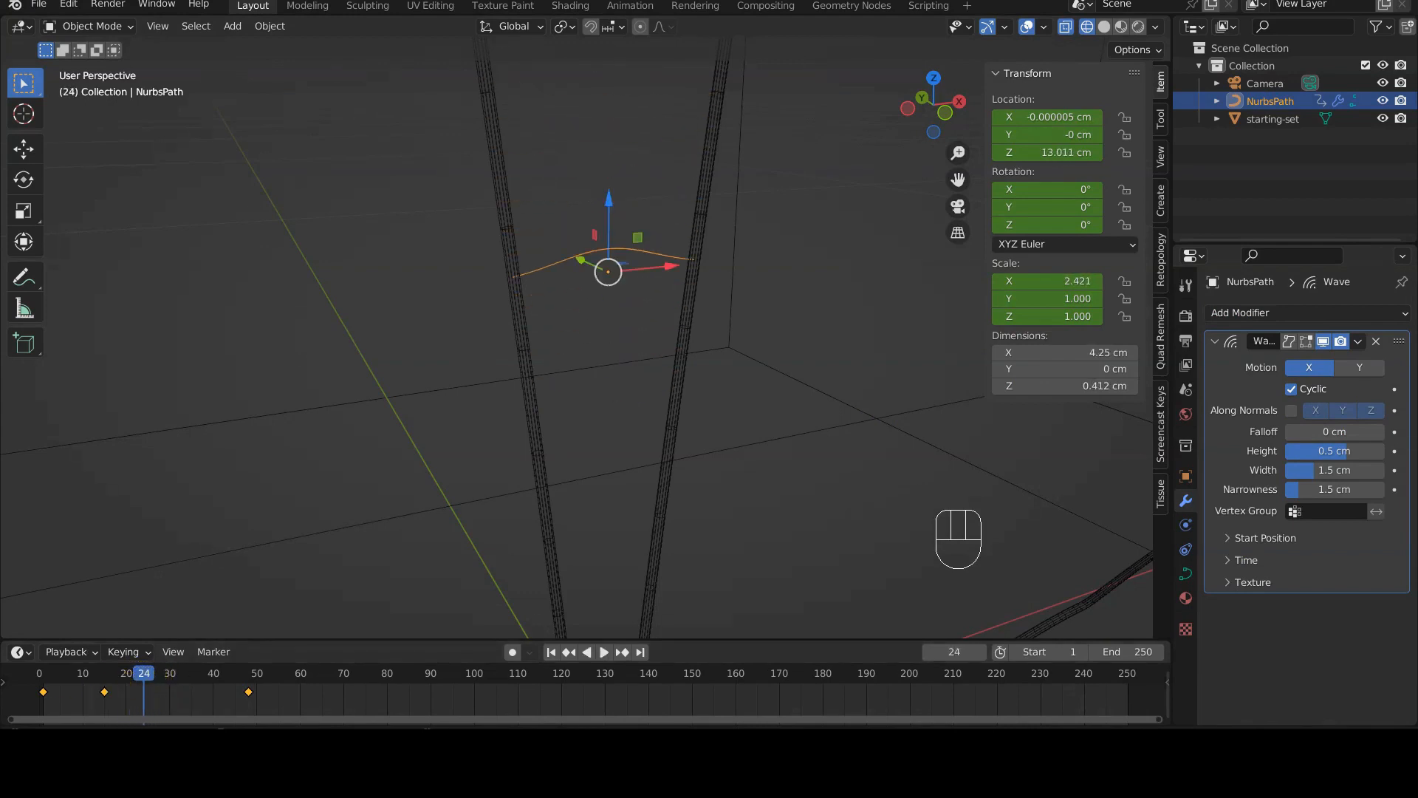
scroll(703, 379, down, 3)
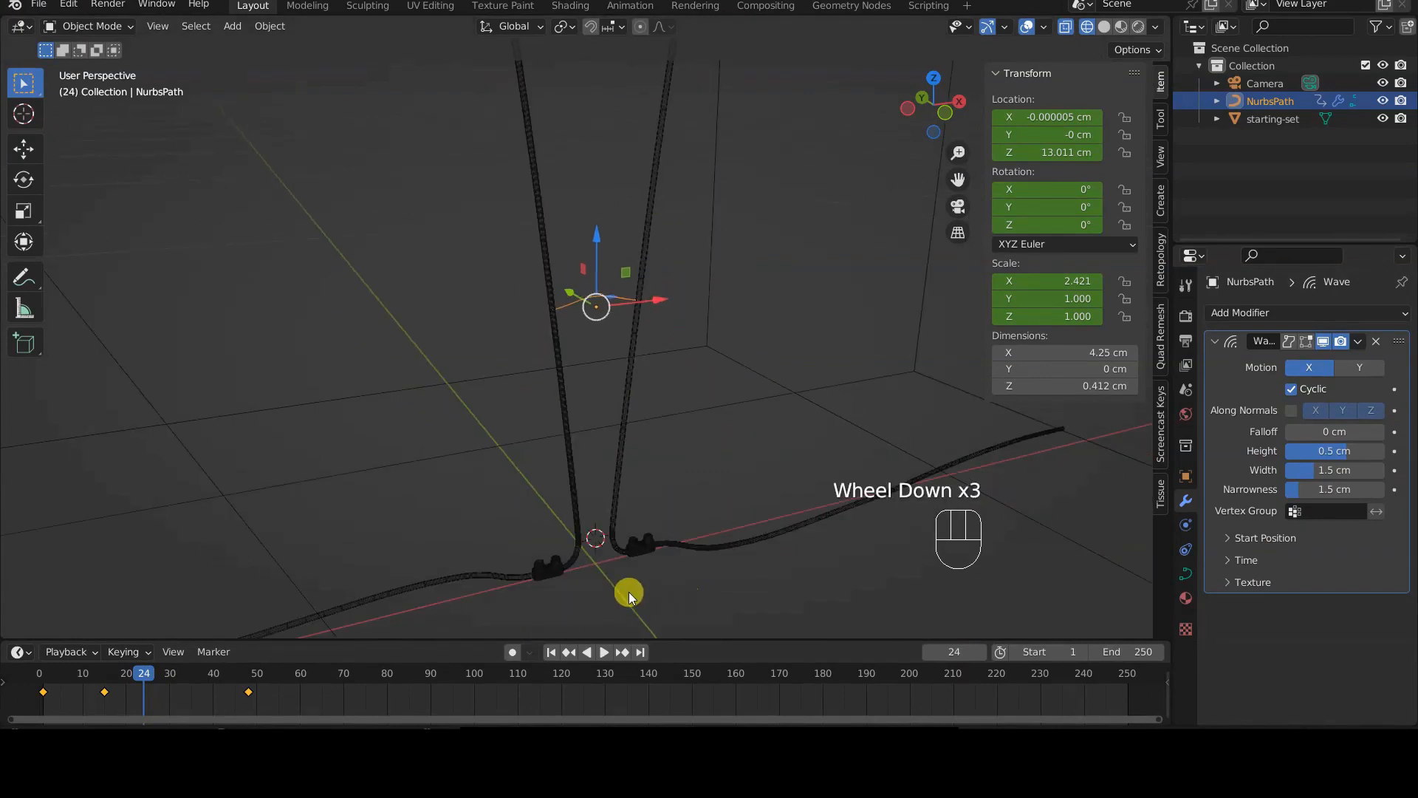
click(586, 652)
click(603, 653)
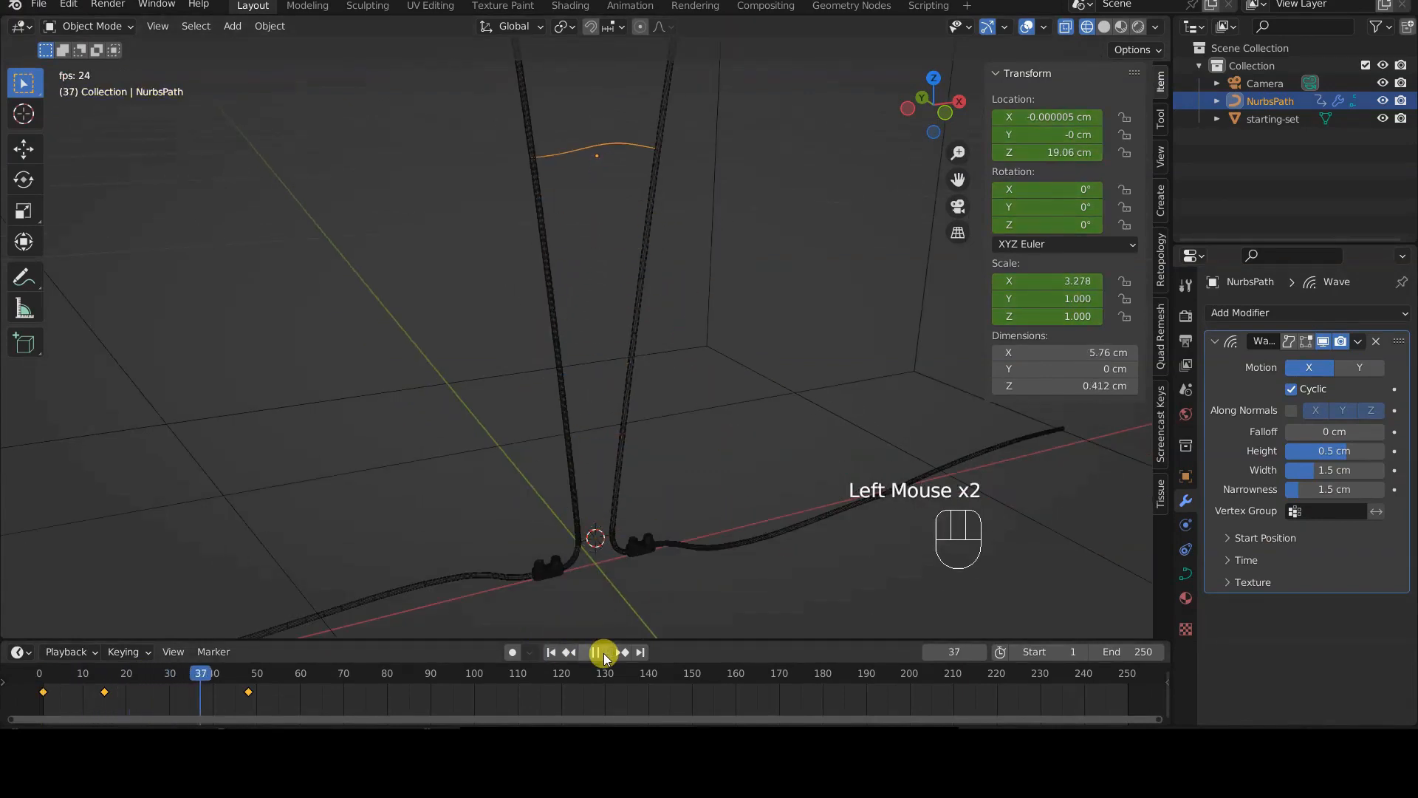
shift+middle_drag(729, 320, 735, 378)
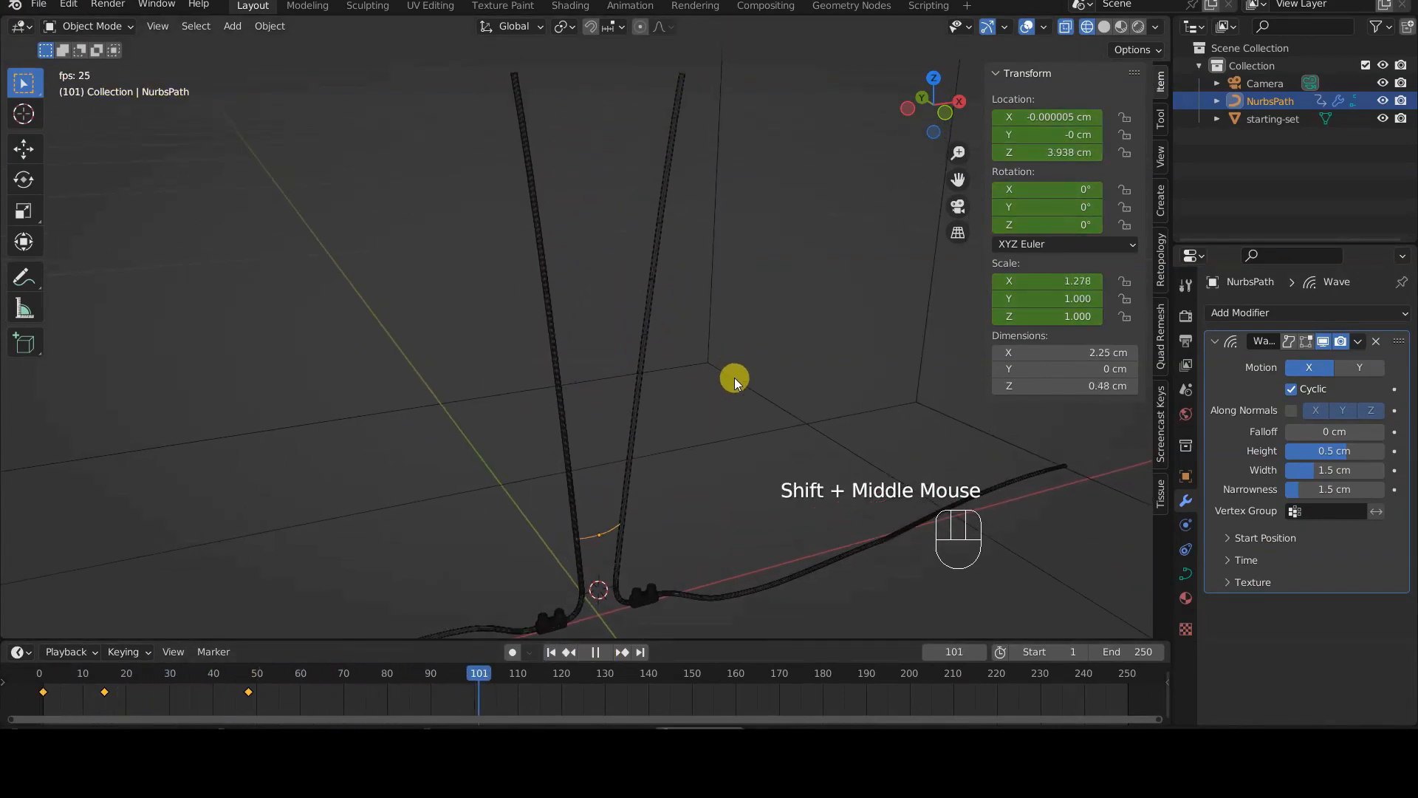
click(594, 653)
Step: Set the Wave modifier's height to 1.3 cm and its width to 0.44 cm
drag(1326, 470, 1329, 470)
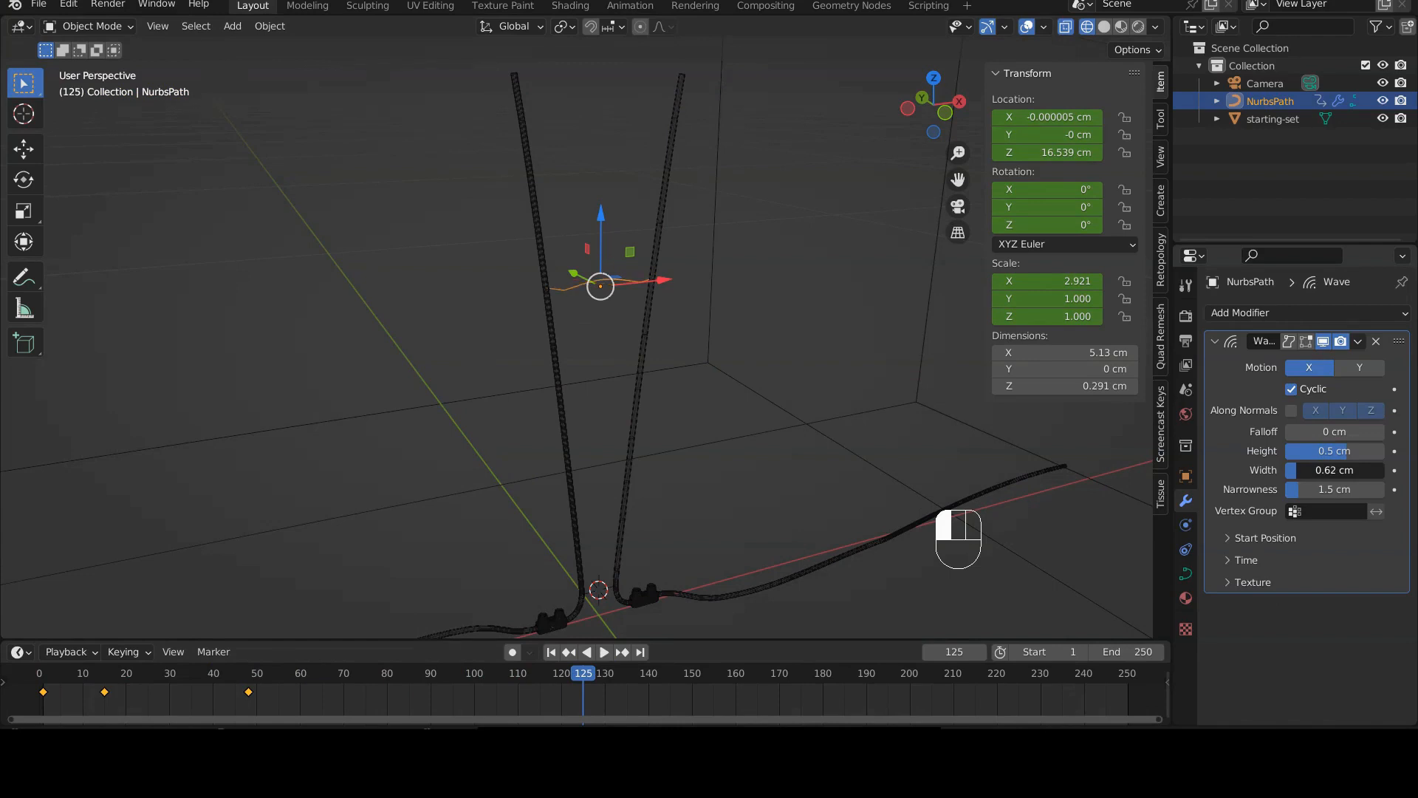
drag(1307, 484, 1338, 454)
drag(1321, 473, 1317, 473)
Step: Play the animation again from the first frame to examine the taller, narrower wave, then stop playback
click(551, 652)
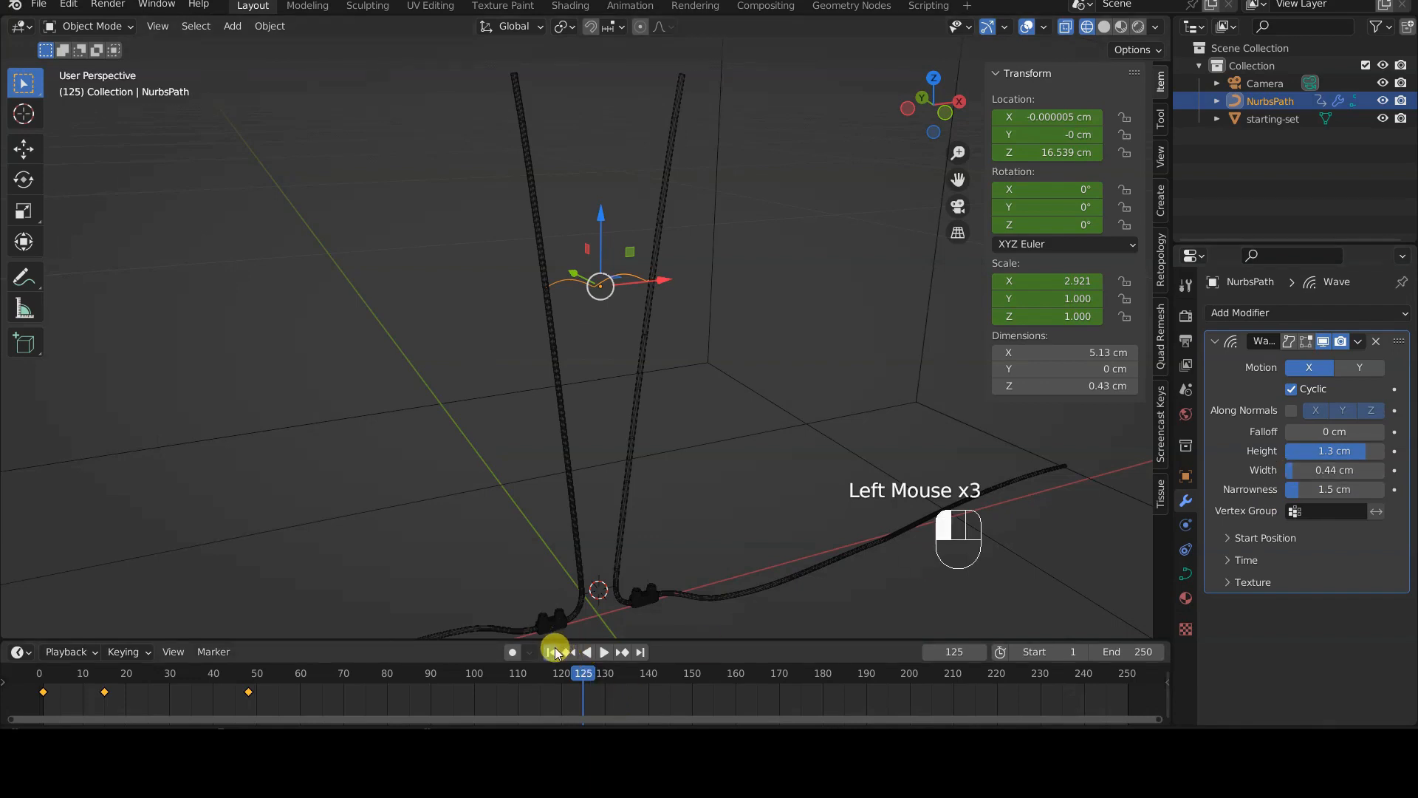
click(603, 652)
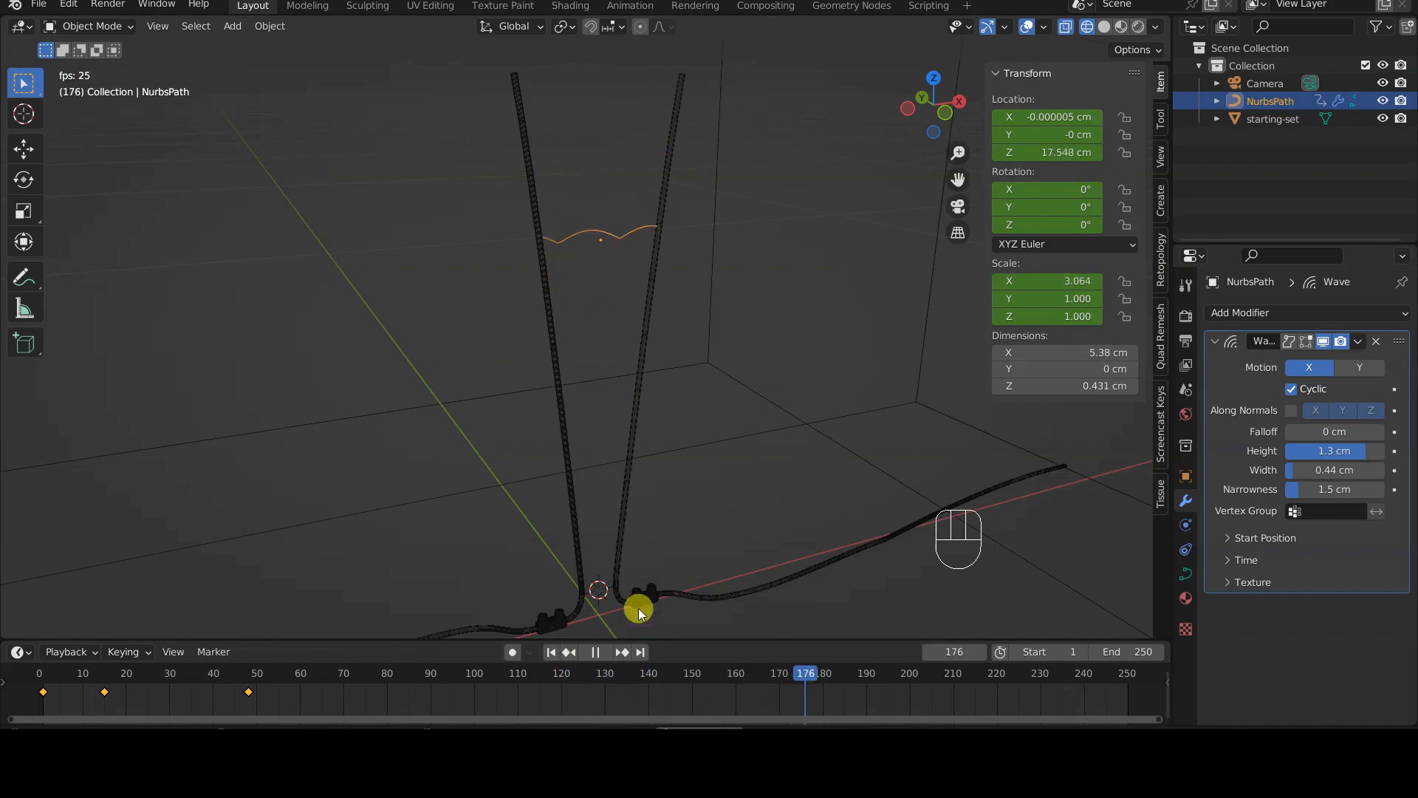
click(596, 651)
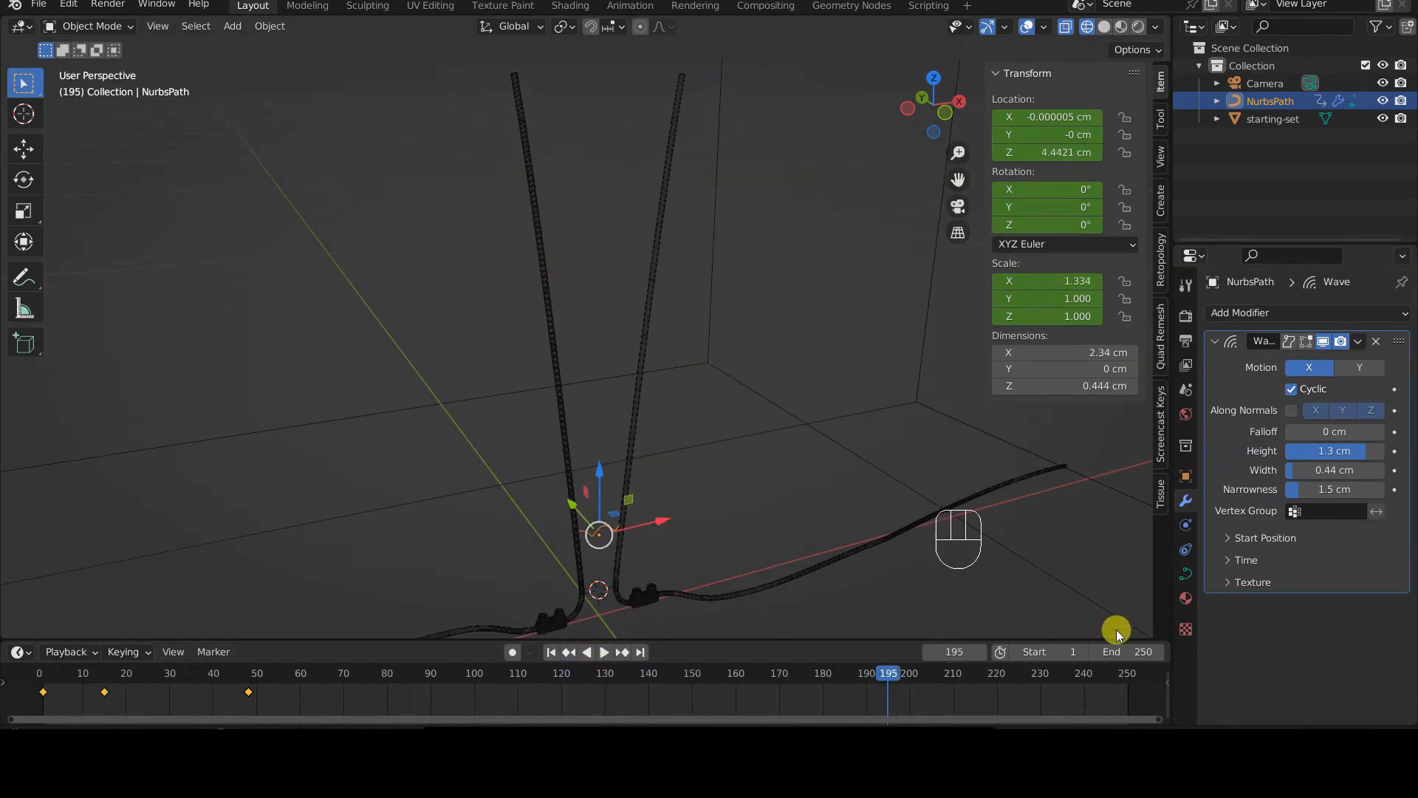
Step: Expand the Wave modifier's time settings, preview the current motion briefly, and raise the wave speed to 0.53
click(1230, 563)
scroll(1235, 558, down, 2)
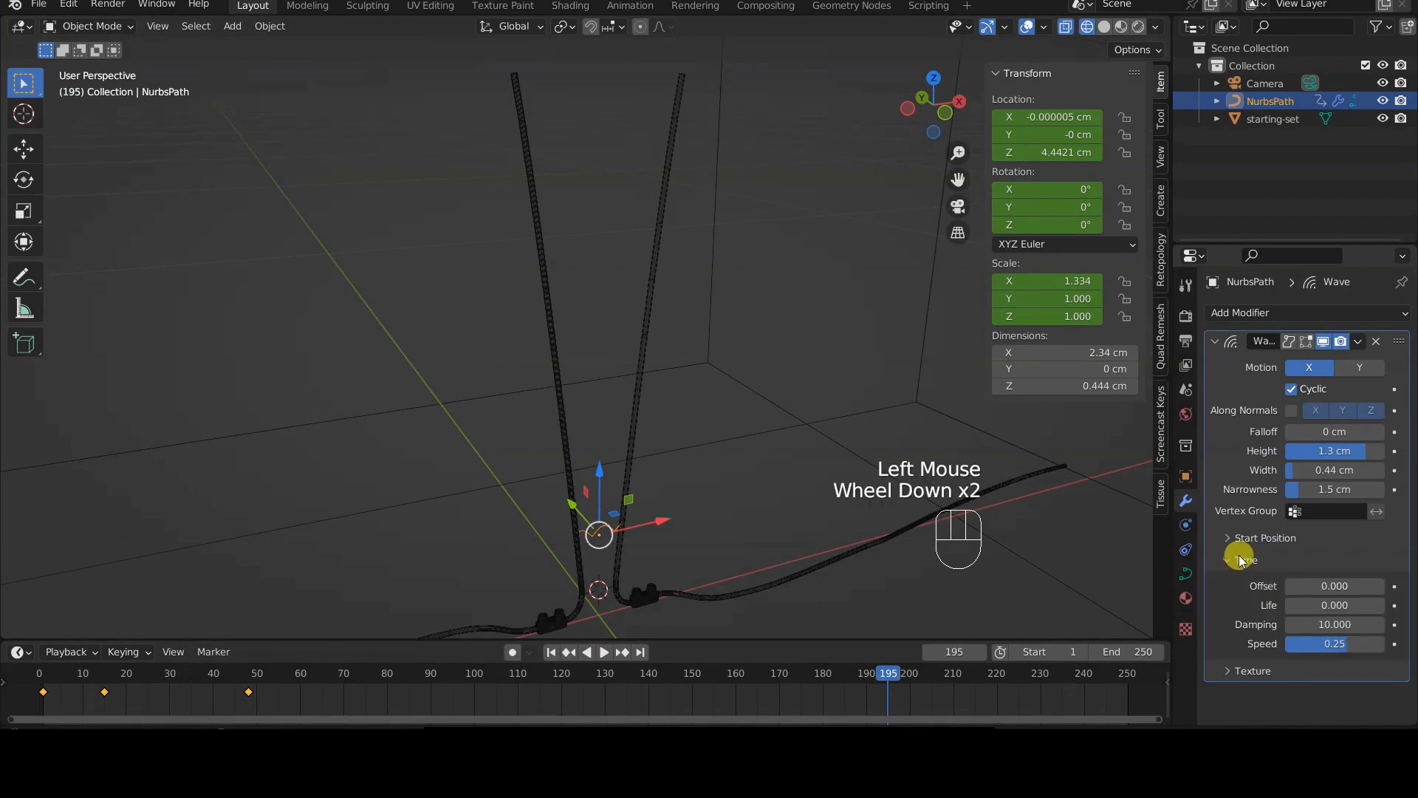
click(602, 653)
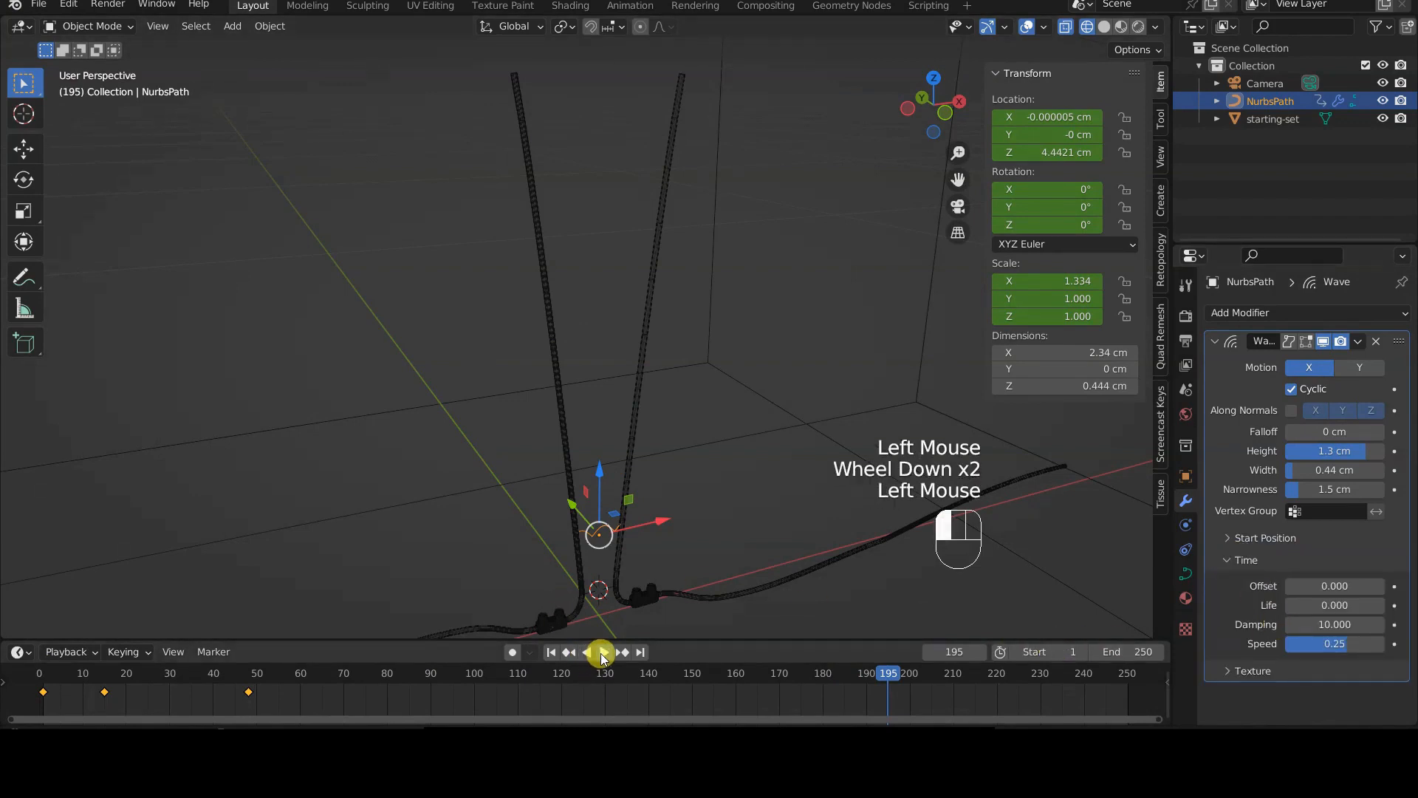
click(600, 654)
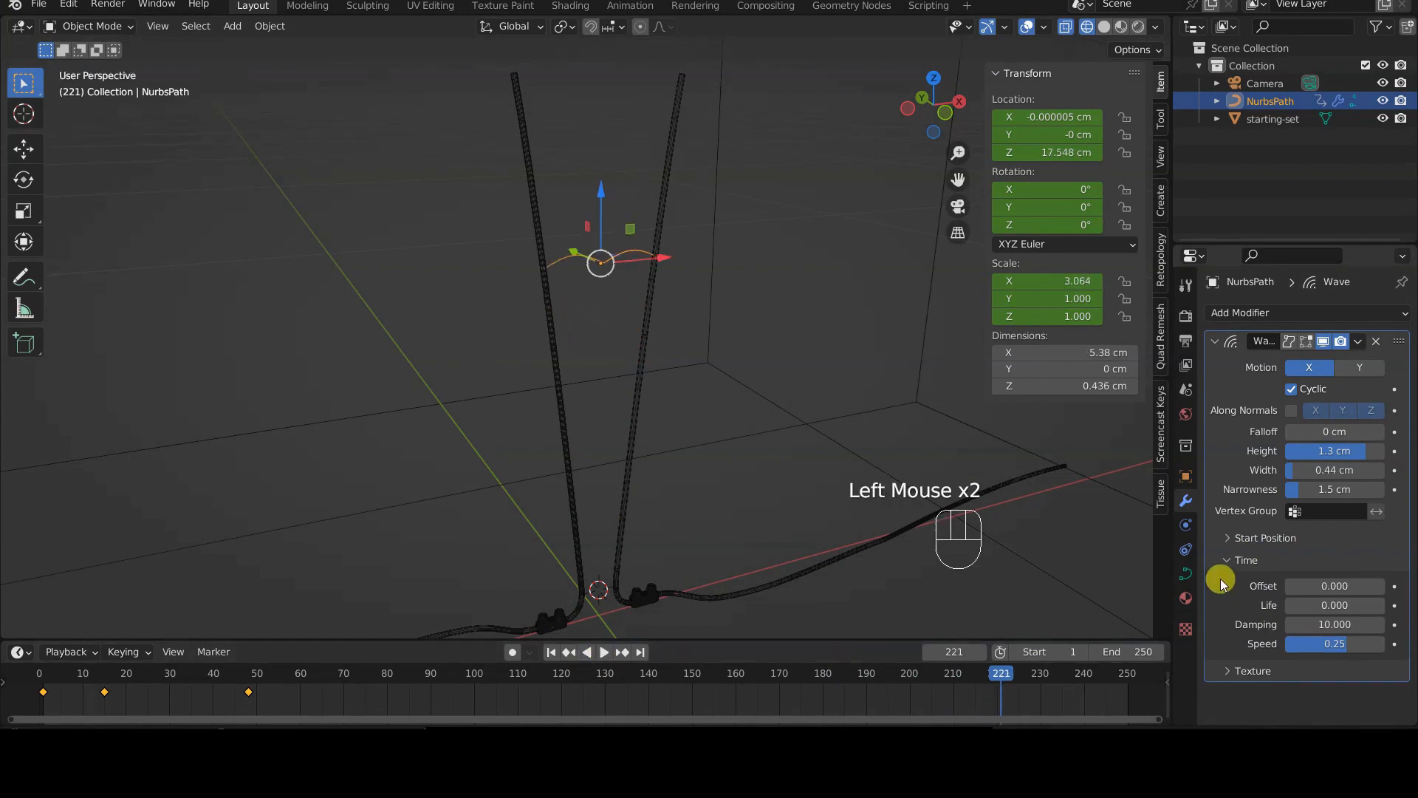
drag(1336, 653, 1363, 648)
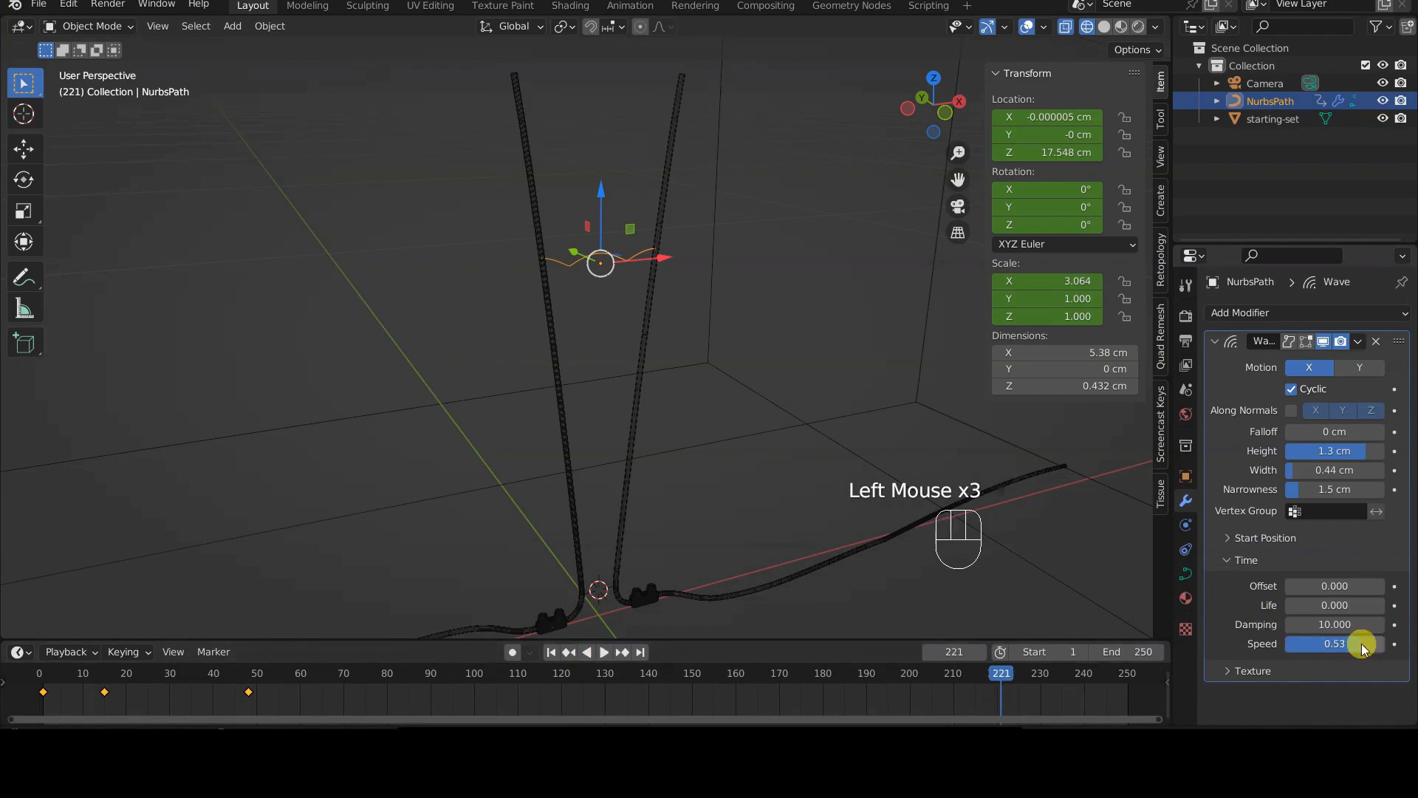